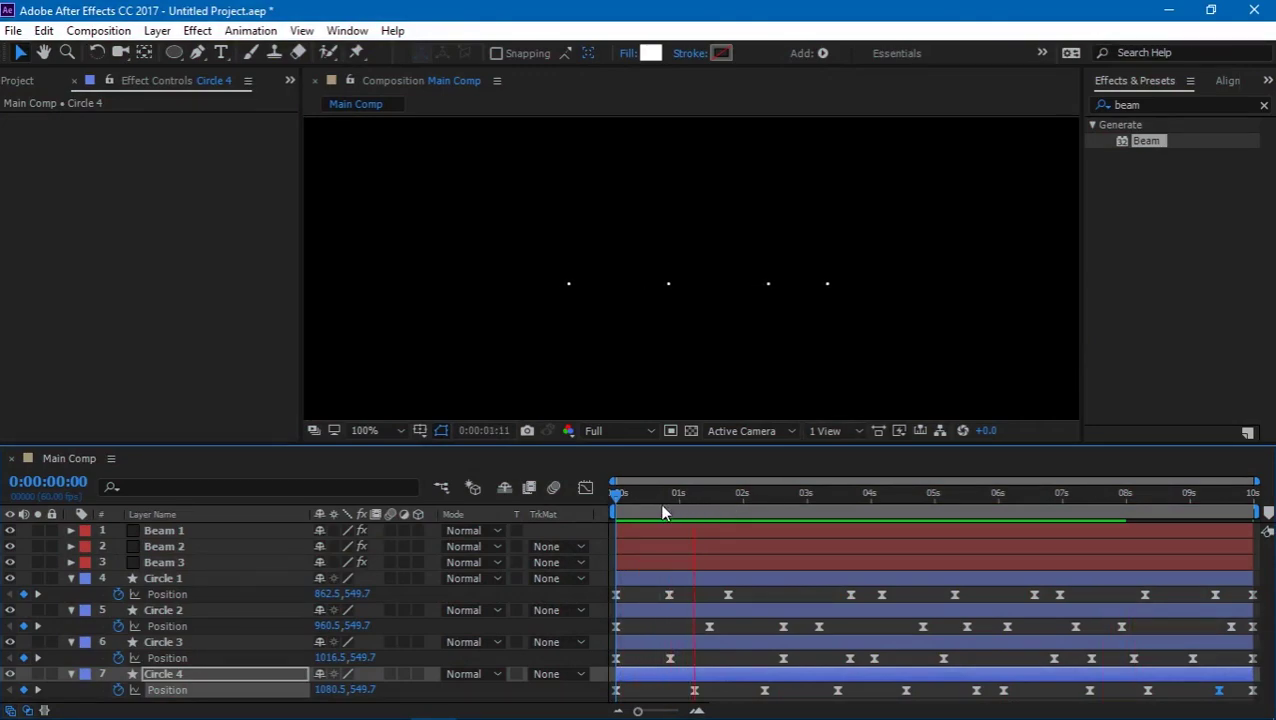
Return to the start of the composition and reveal the Opacity property of the Beam 1, Beam 2 and Beam 3 layers.
click(617, 492)
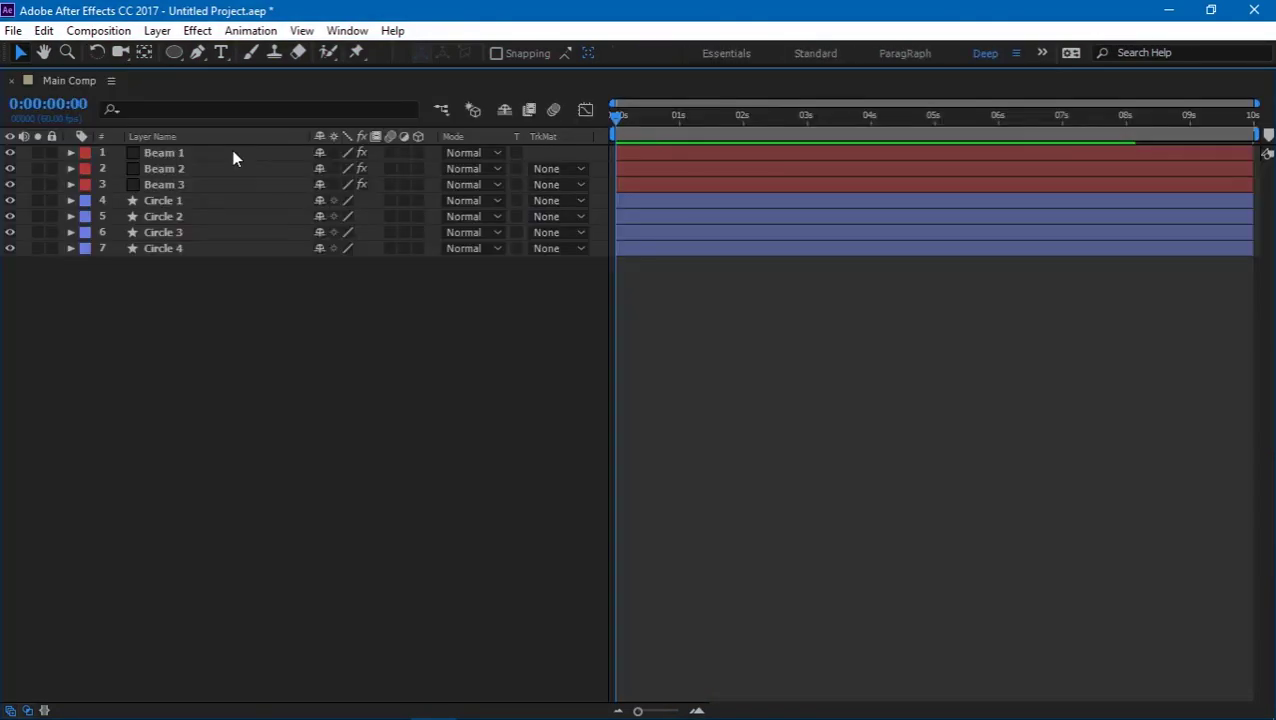
click(233, 155)
shift+click(219, 188)
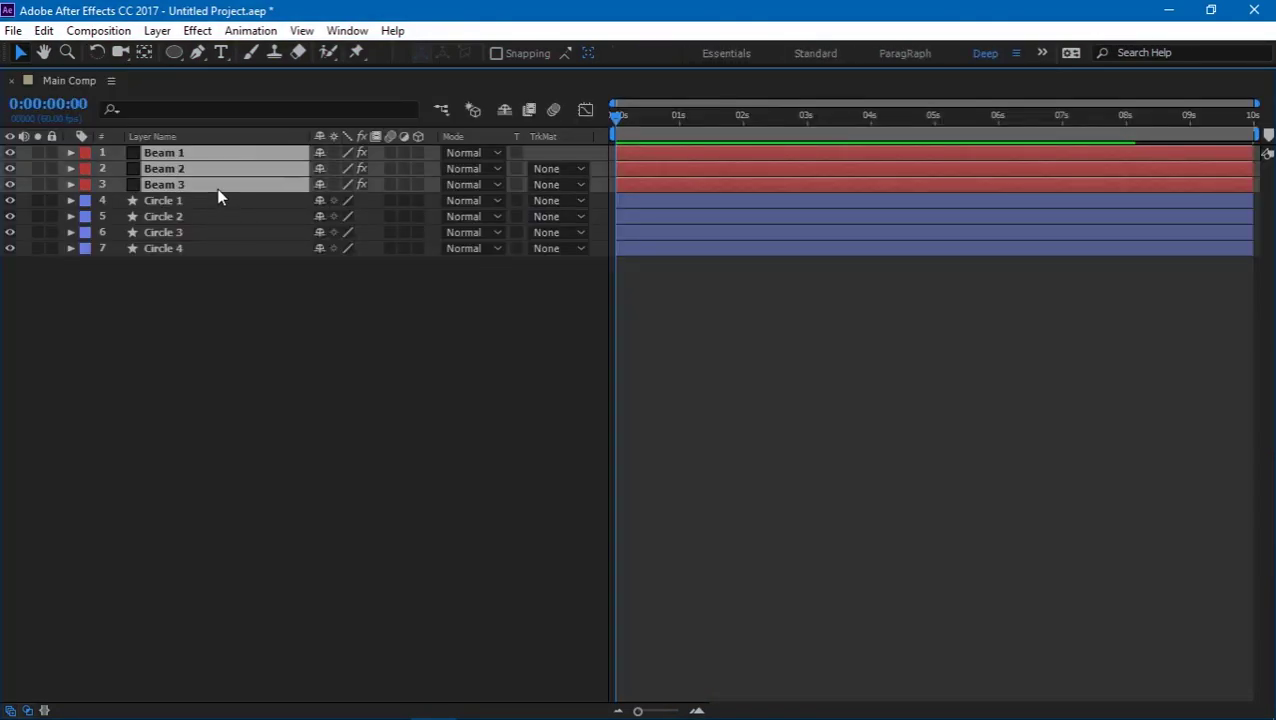
key(grave)
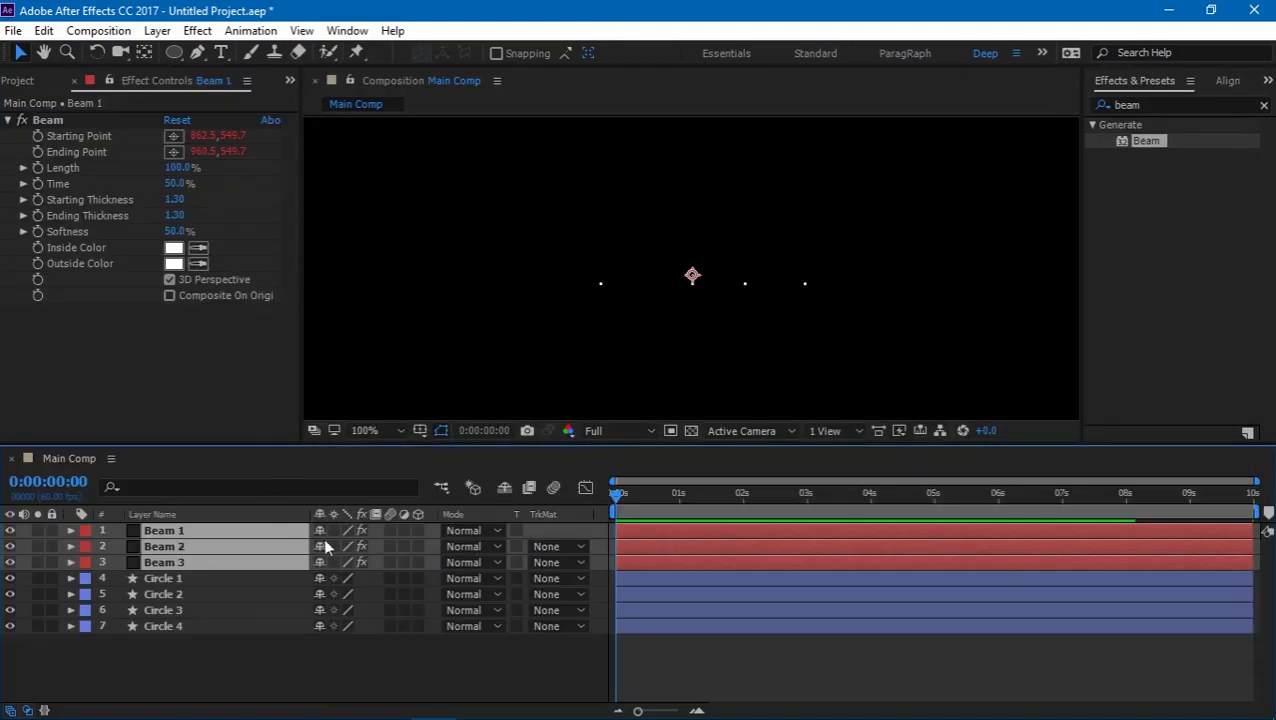
key(t)
key(F2)
drag(613, 497, 585, 510)
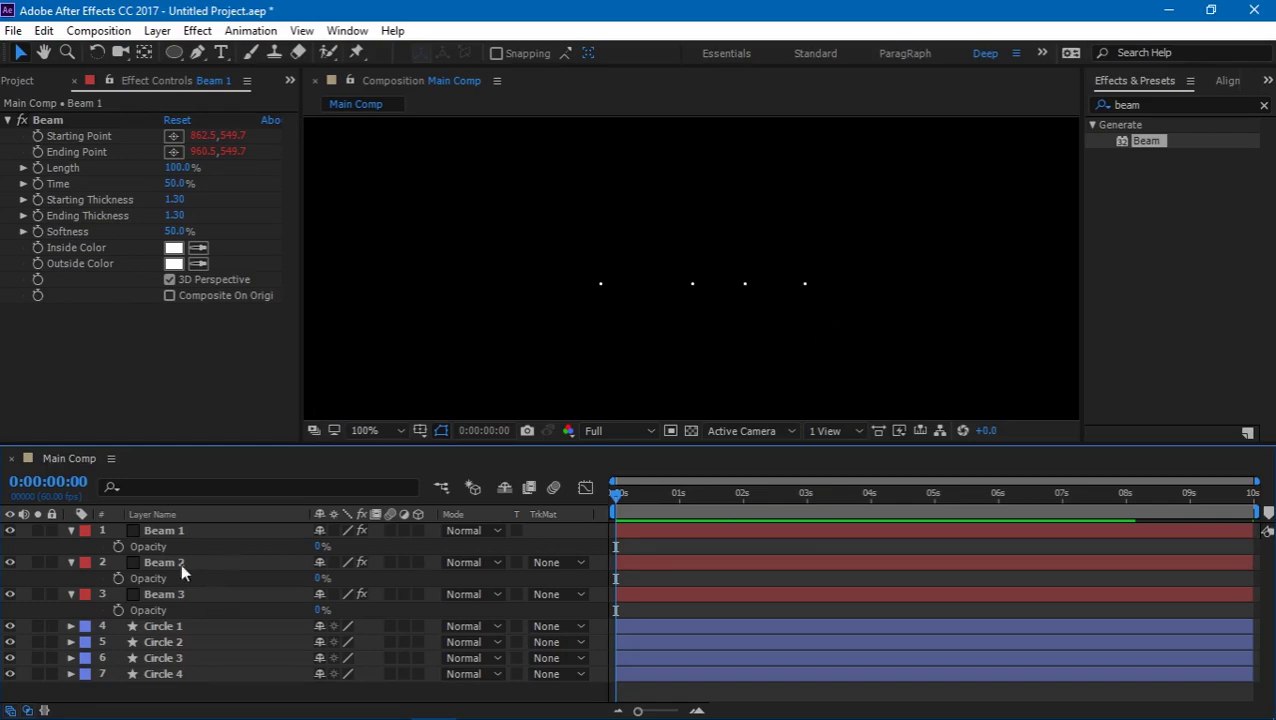
Add 0% opacity keyframes at 0:00:00:00 to all three Beam layers.
drag(678, 497, 592, 512)
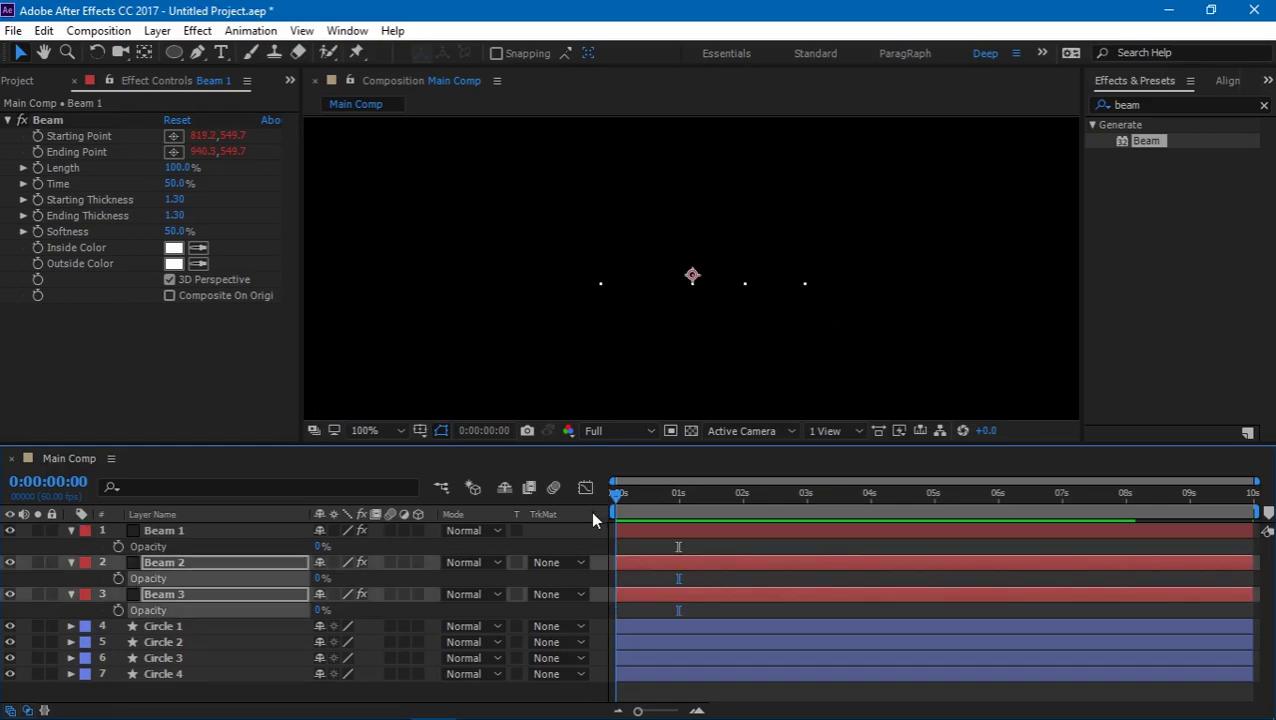
click(615, 552)
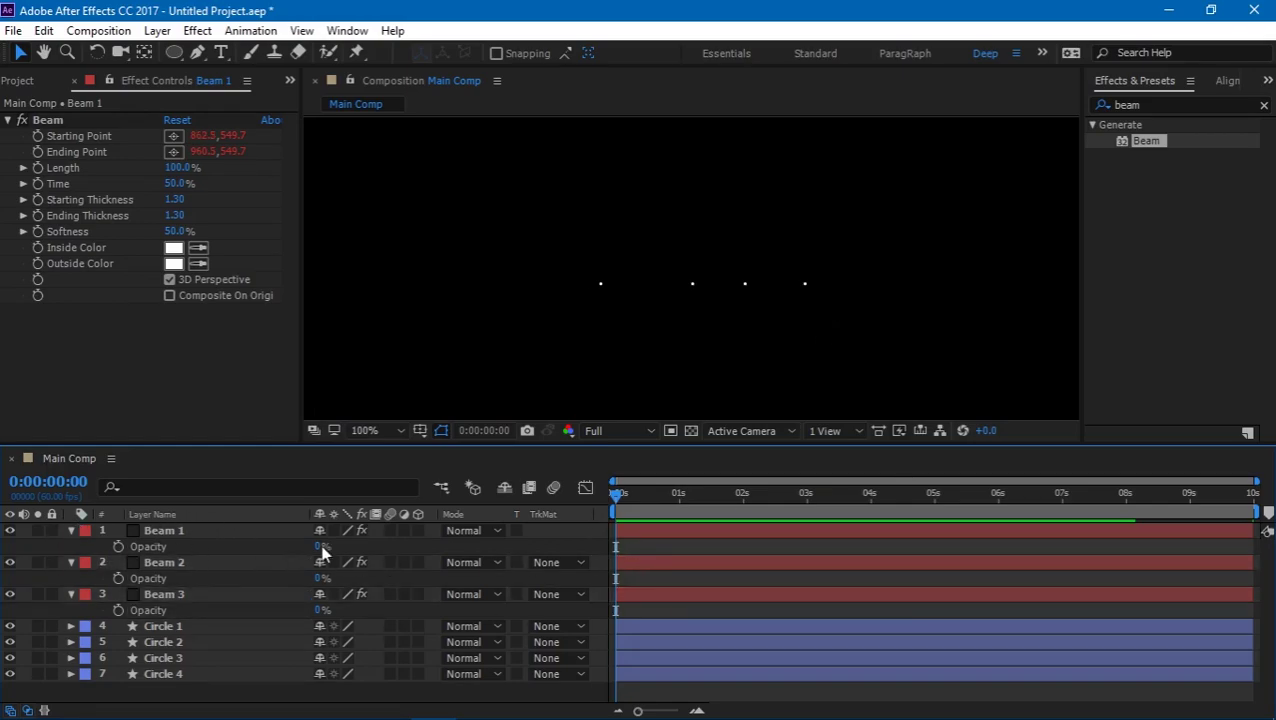
drag(117, 548, 118, 610)
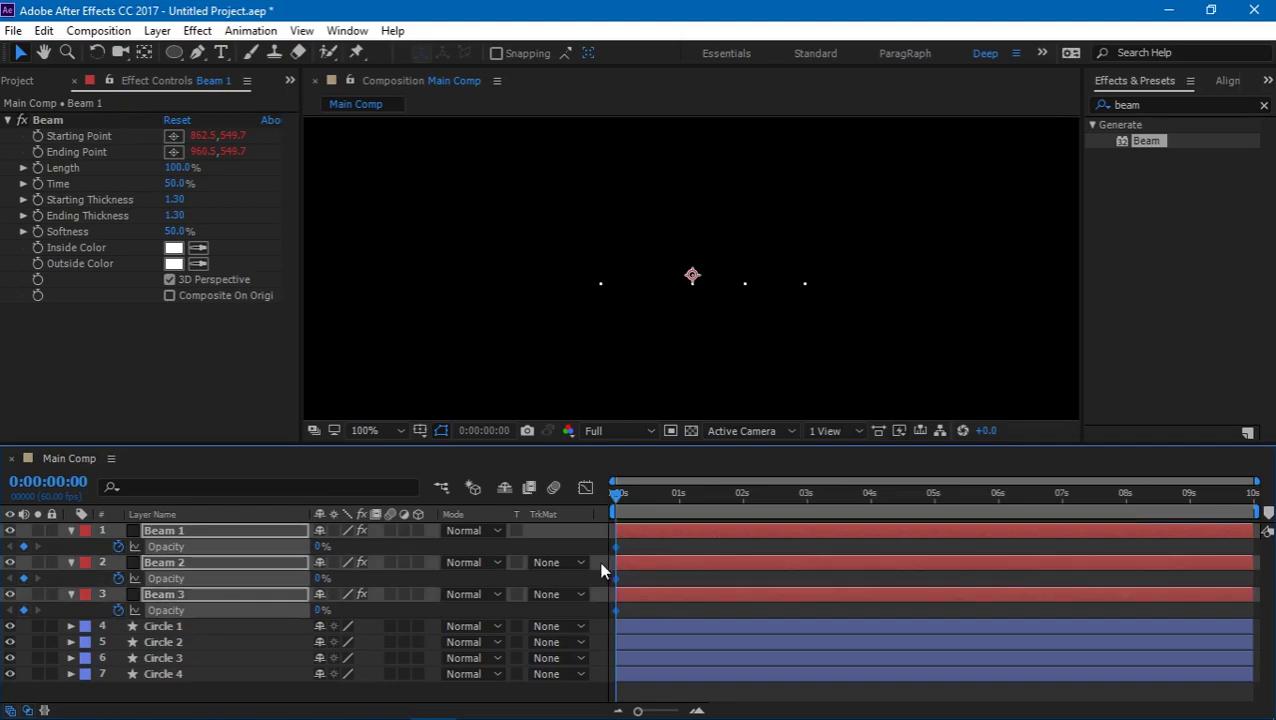
Add an opacity keyframe of 100% to Beam 1 at 0:00:01:02.
drag(622, 494, 687, 501)
click(681, 501)
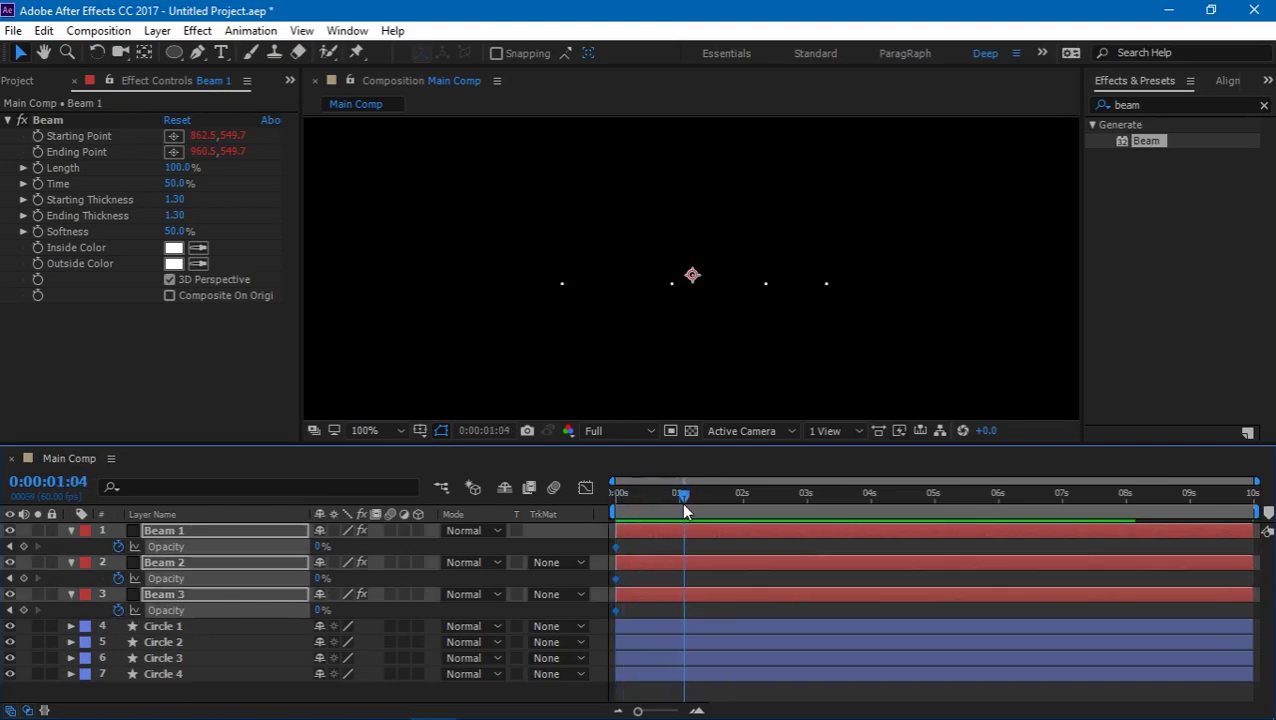
click(679, 550)
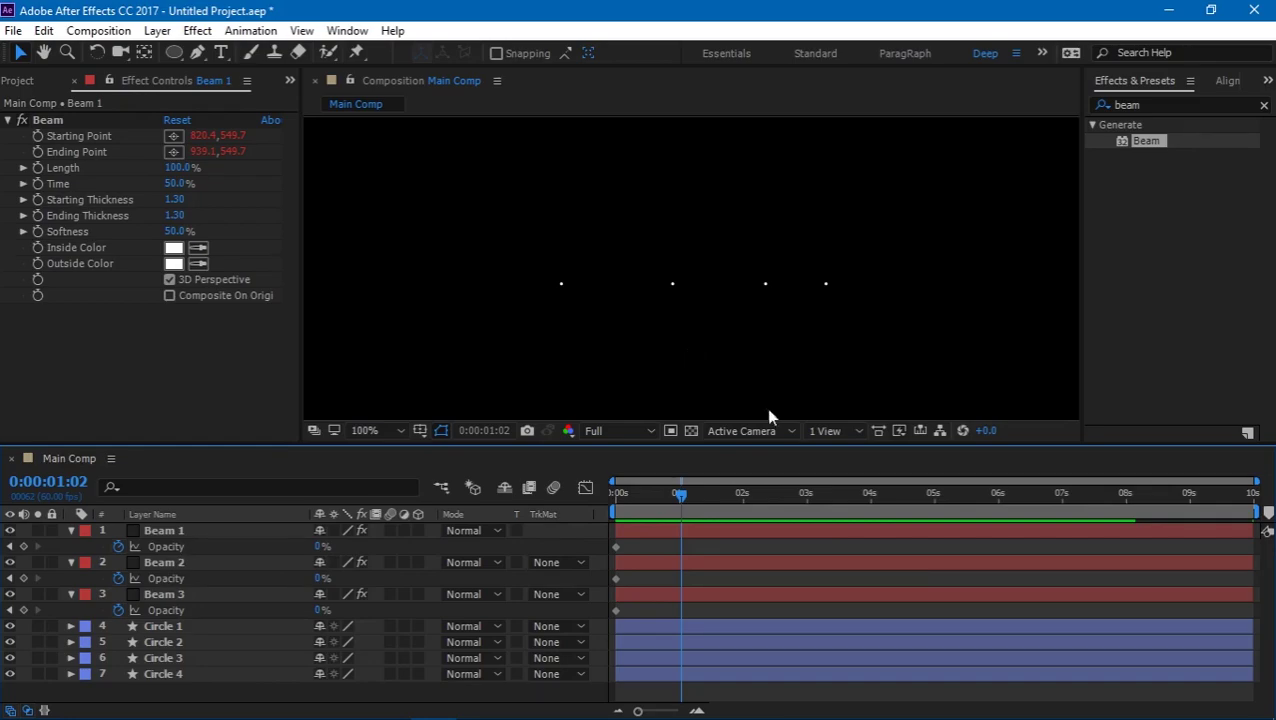
click(23, 546)
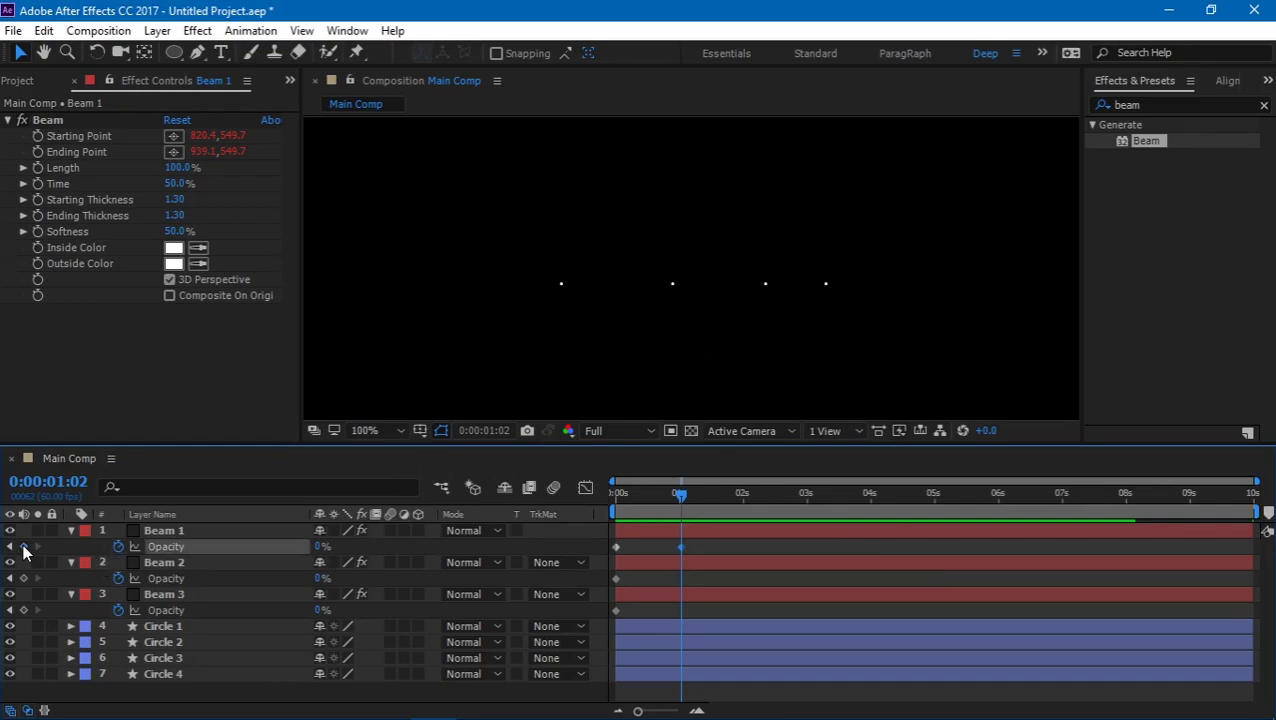
click(318, 547)
text(100)
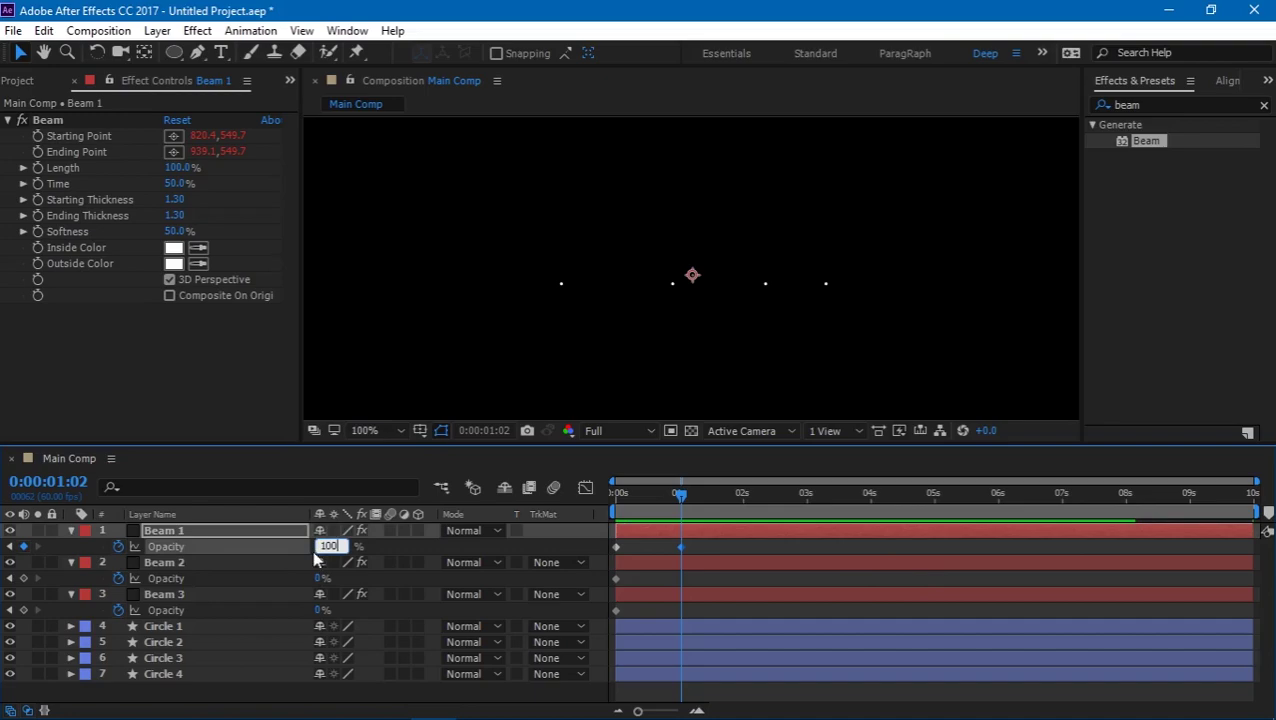
key(Return)
Preview Beam 1's fade-in from the start of the composition.
drag(663, 494, 585, 497)
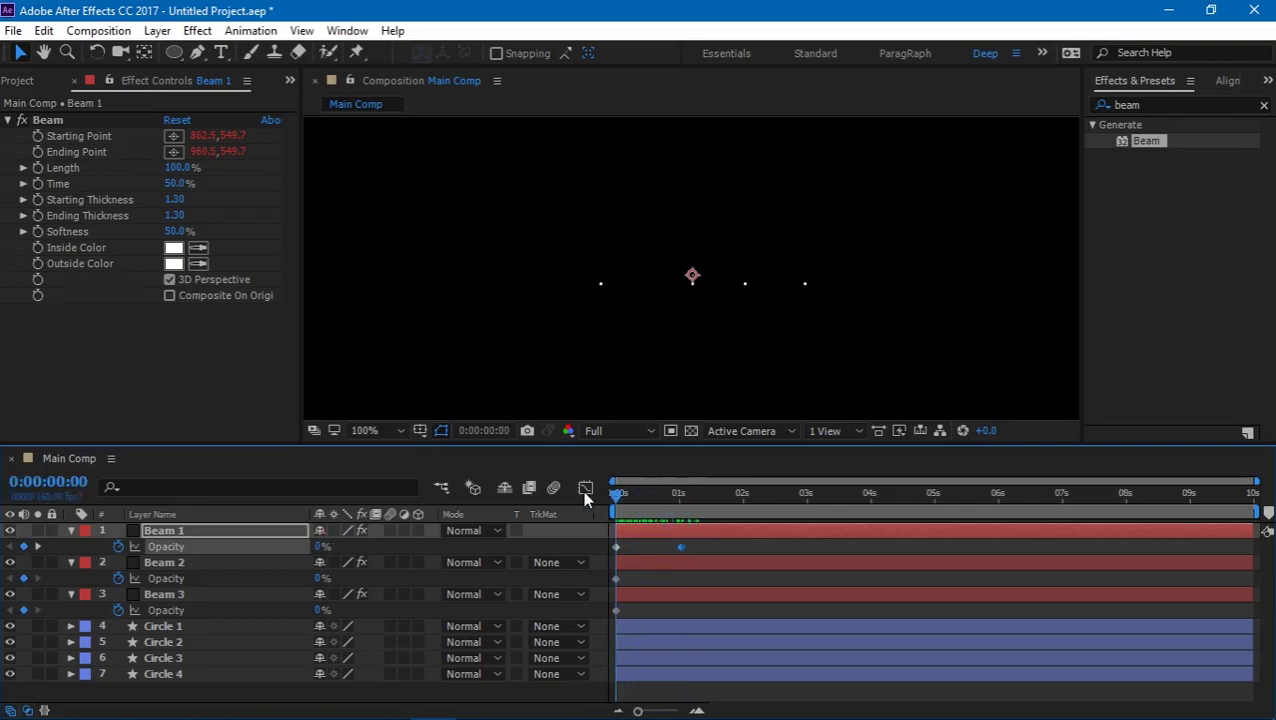
click(382, 543)
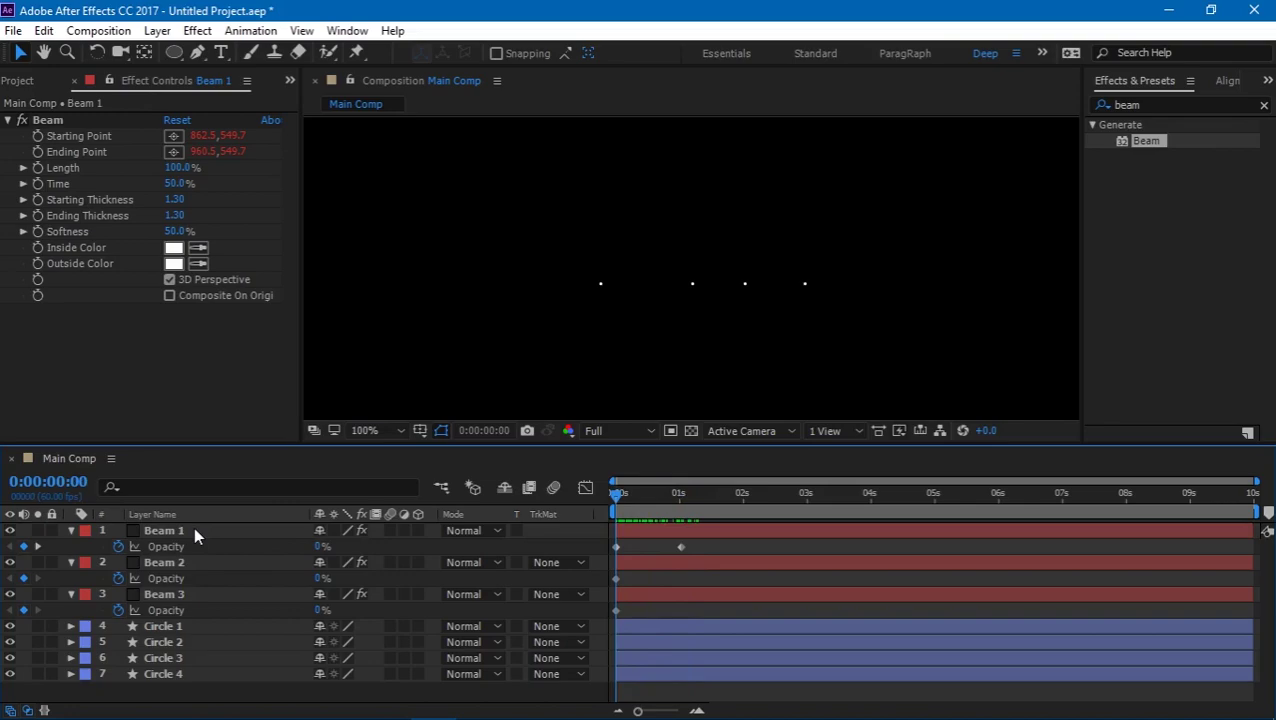
key(space)
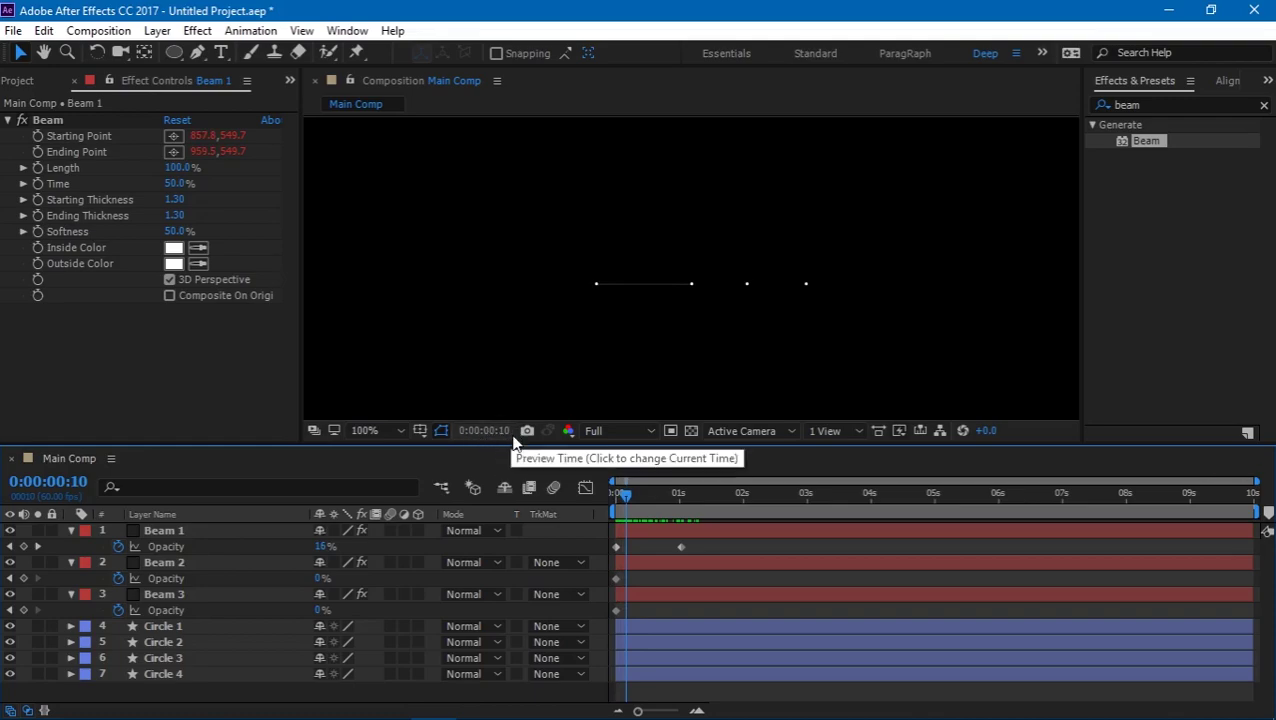
Keyframe Beam 1's opacity at 100% at 0:00:00:10 and preview the faster fade-in from the start.
click(23, 546)
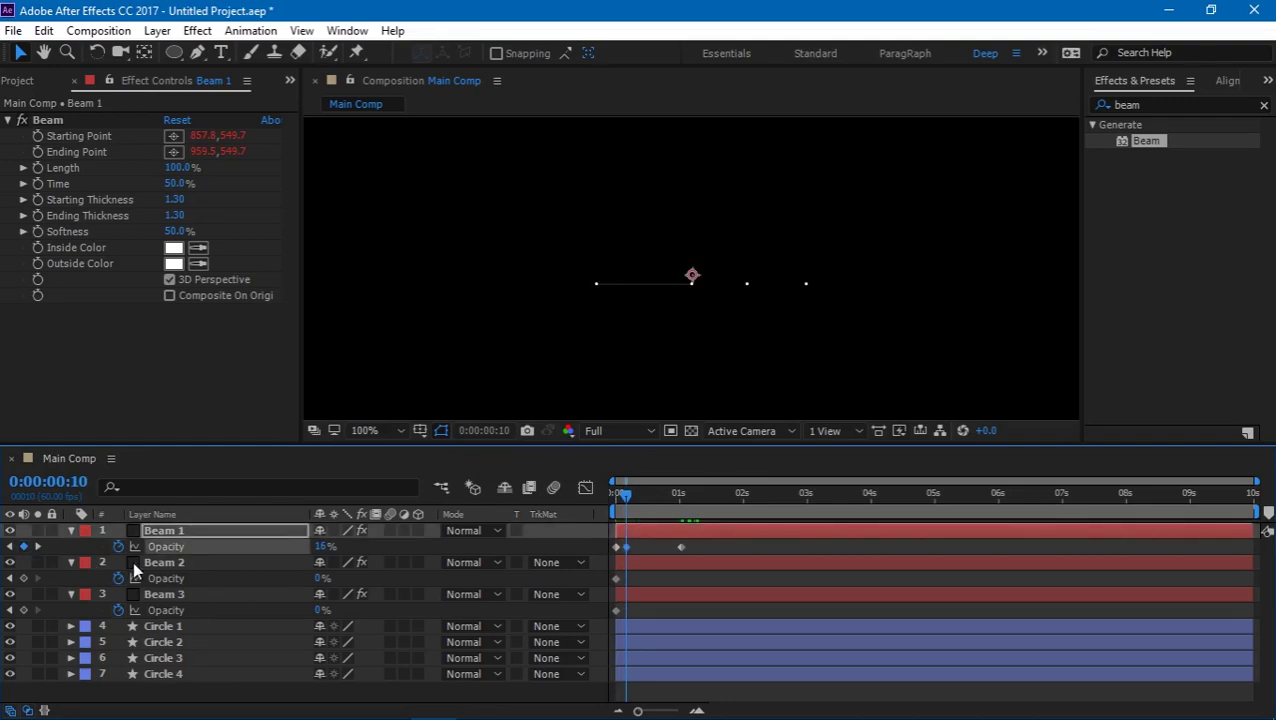
click(322, 546)
text(100)
key(Return)
drag(624, 495, 596, 498)
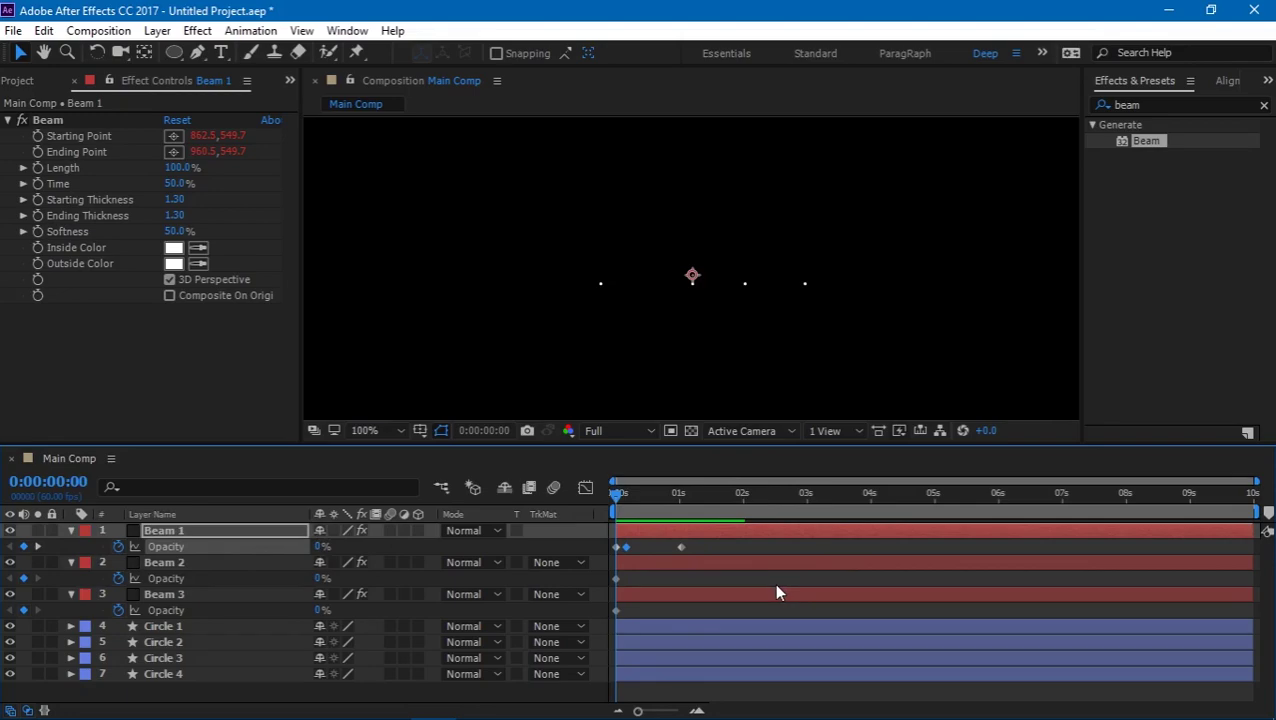
key(space)
Fade Beam 1 out after its 0:00:01:02 keyframe by setting its opacity to 0% at 0:00:01:12.
click(38, 547)
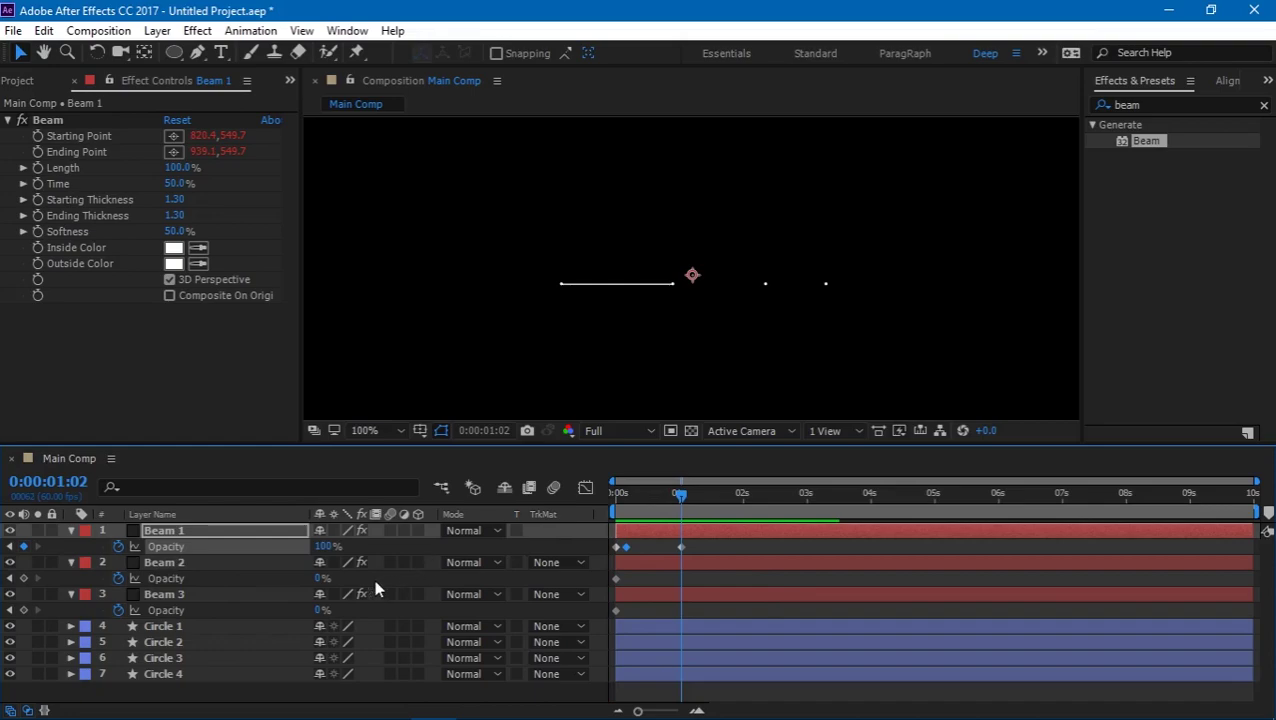
key(Page_Down)
key(Page_Down)
key(Page_Down)
key(Page_Down)
key(Page_Down)
key(Page_Down)
key(Page_Down)
key(Page_Down)
key(Page_Down)
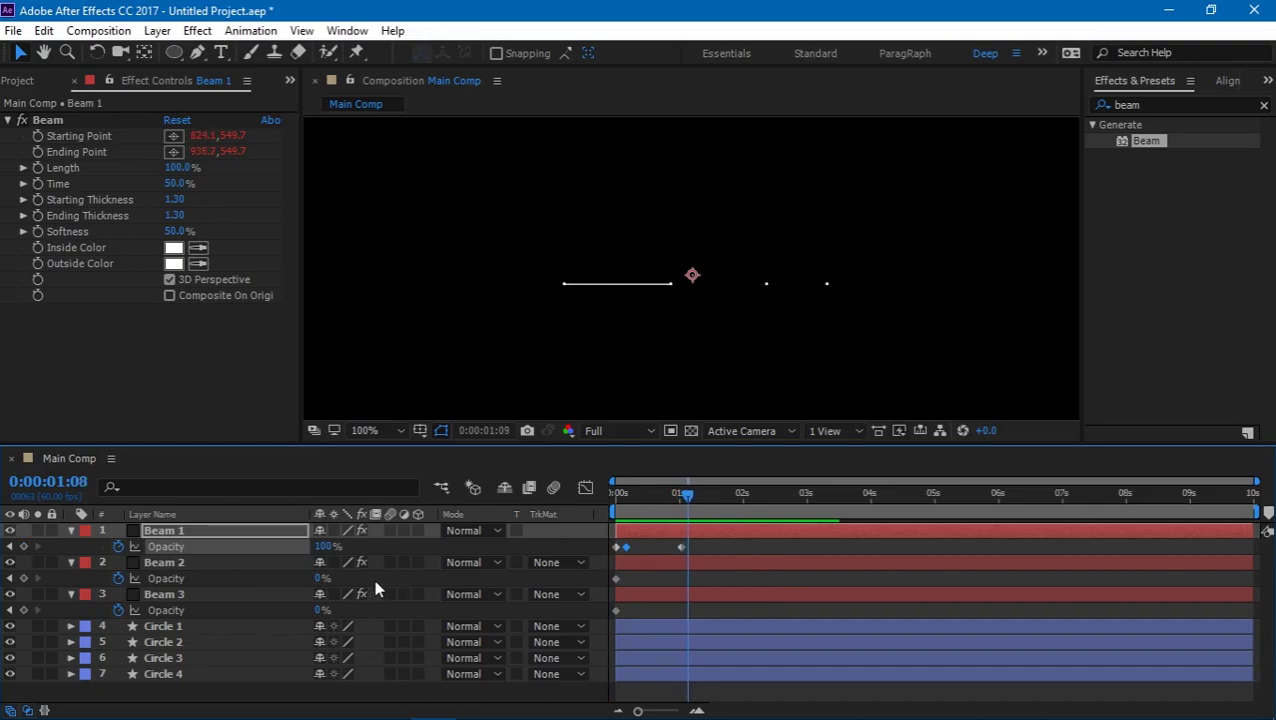
key(Page_Down)
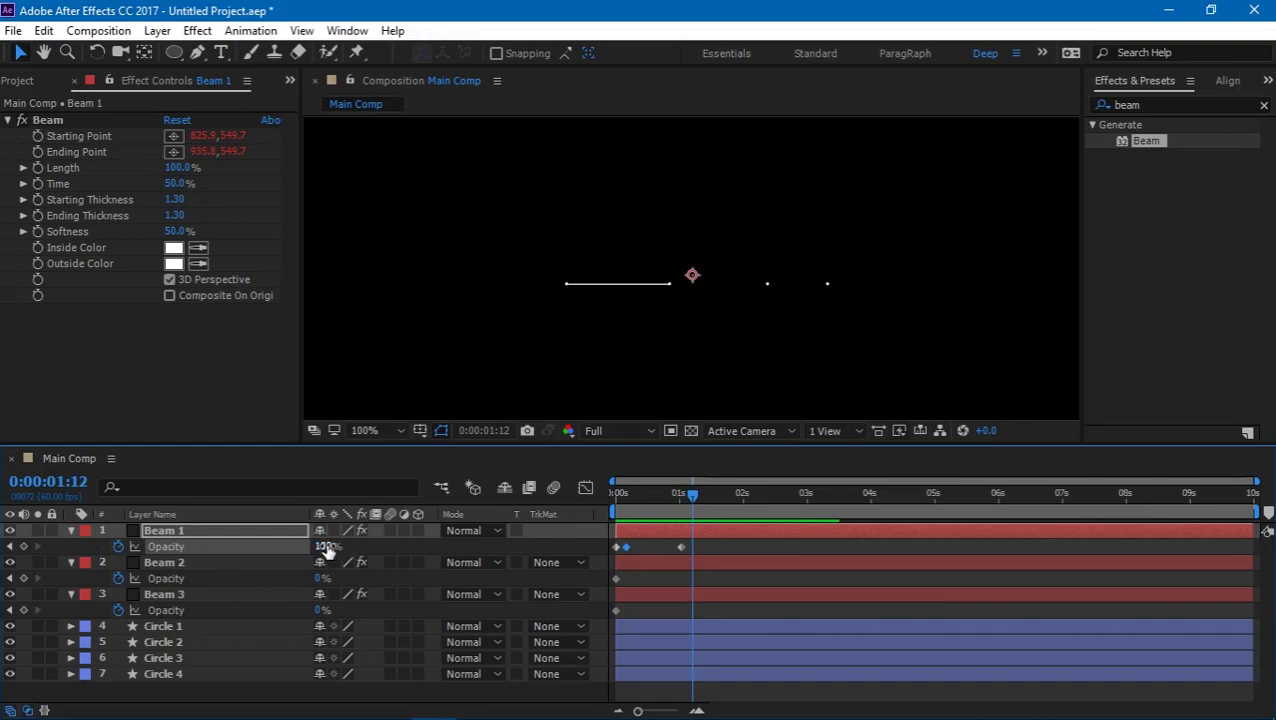
drag(327, 549, 222, 558)
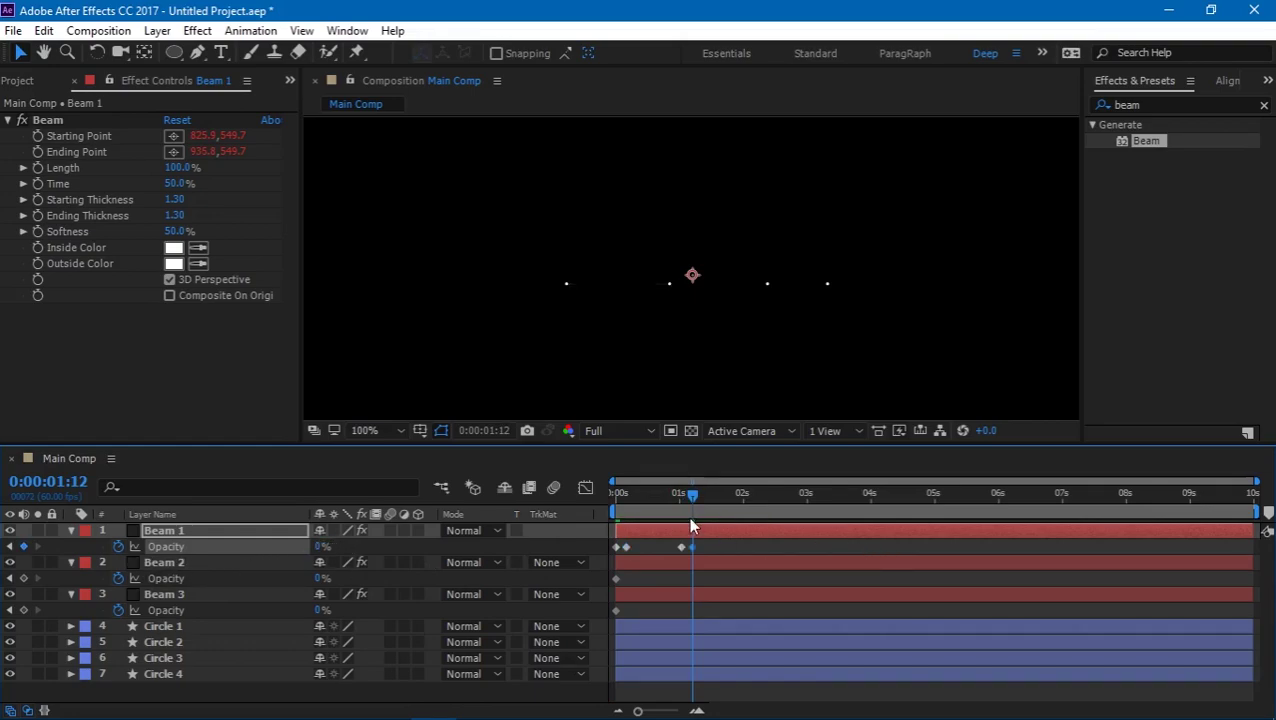
Play the composition from the start to check Beam 1's fade-in and fade-out.
key(Home)
key(space)
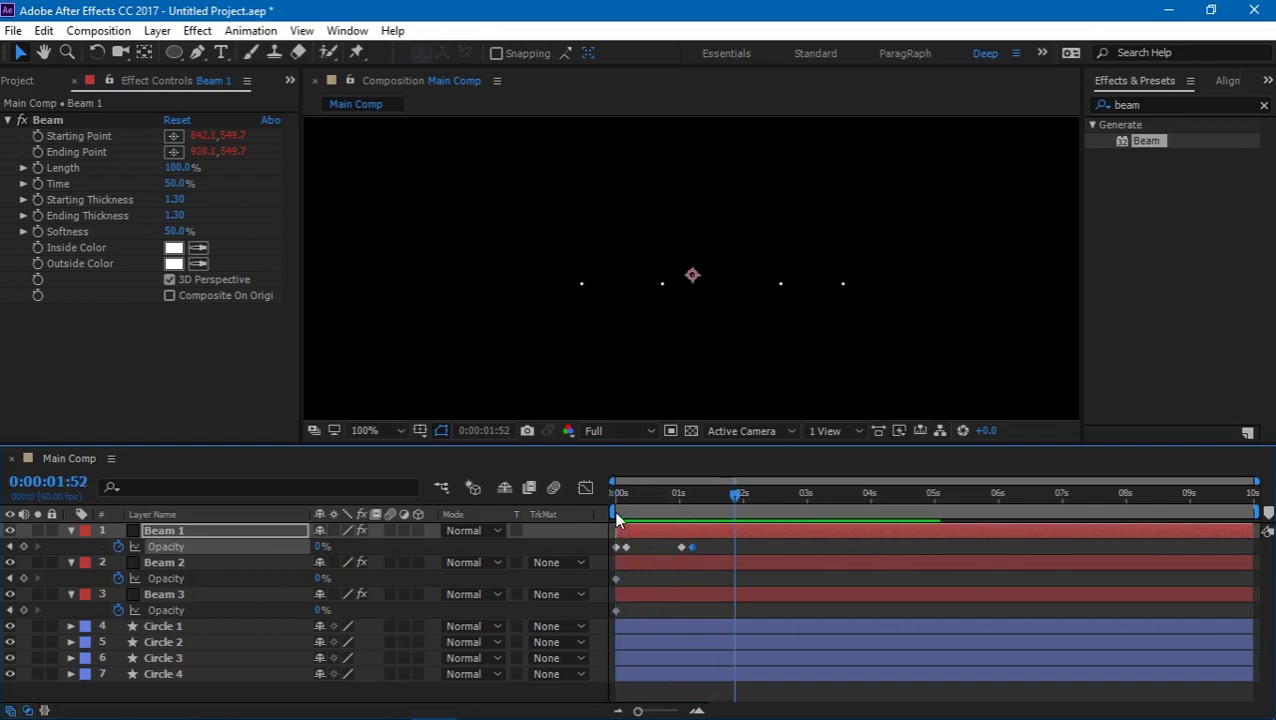
drag(620, 495, 531, 476)
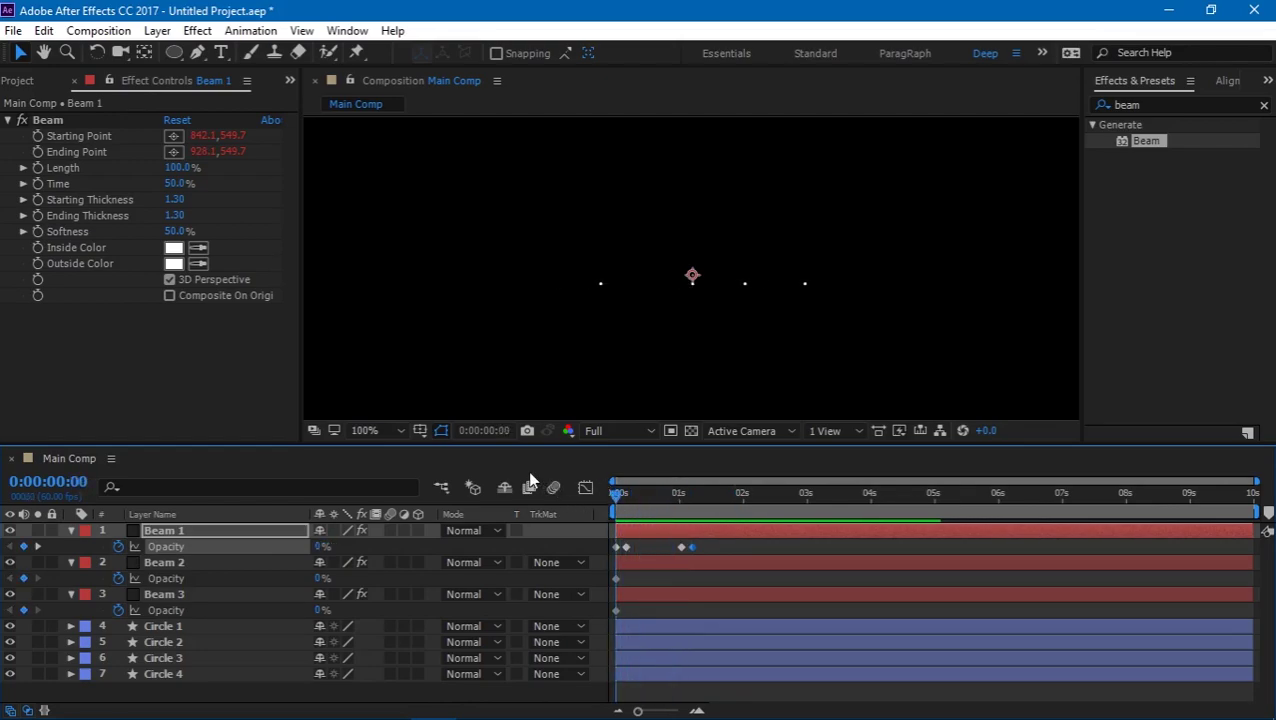
key(space)
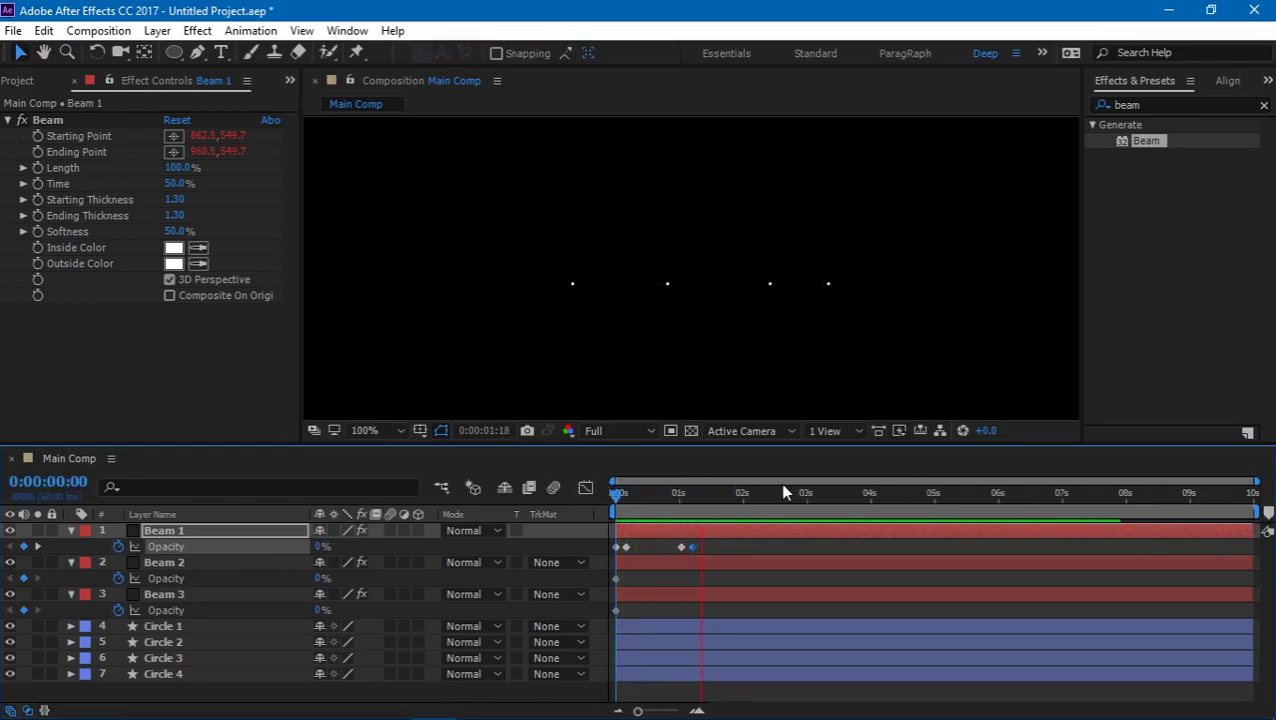
Add a 0% opacity keyframe to Beam 2 at 0:00:01:07 and set its opacity to 100% a few frames further along.
drag(678, 496, 684, 498)
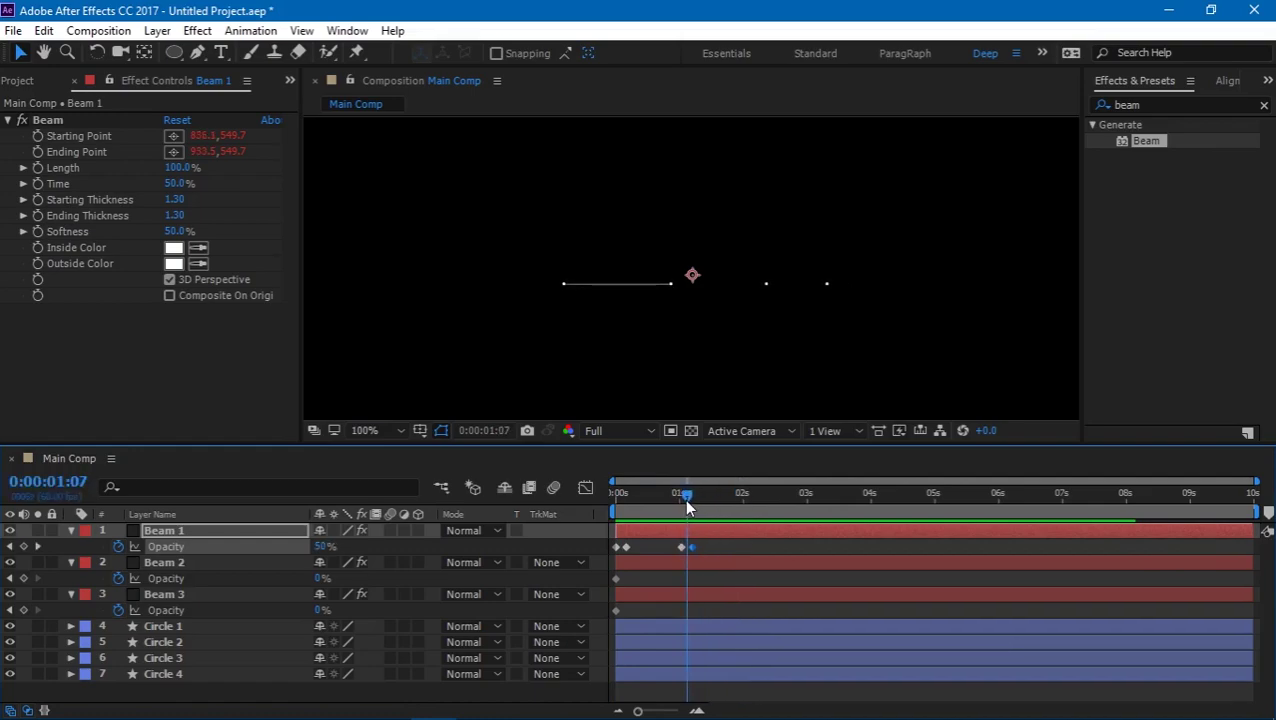
click(24, 578)
key(Page_Down)
key(Page_Down)
key(Page_Down)
key(Page_Down)
key(Page_Down)
key(Page_Down)
key(Page_Down)
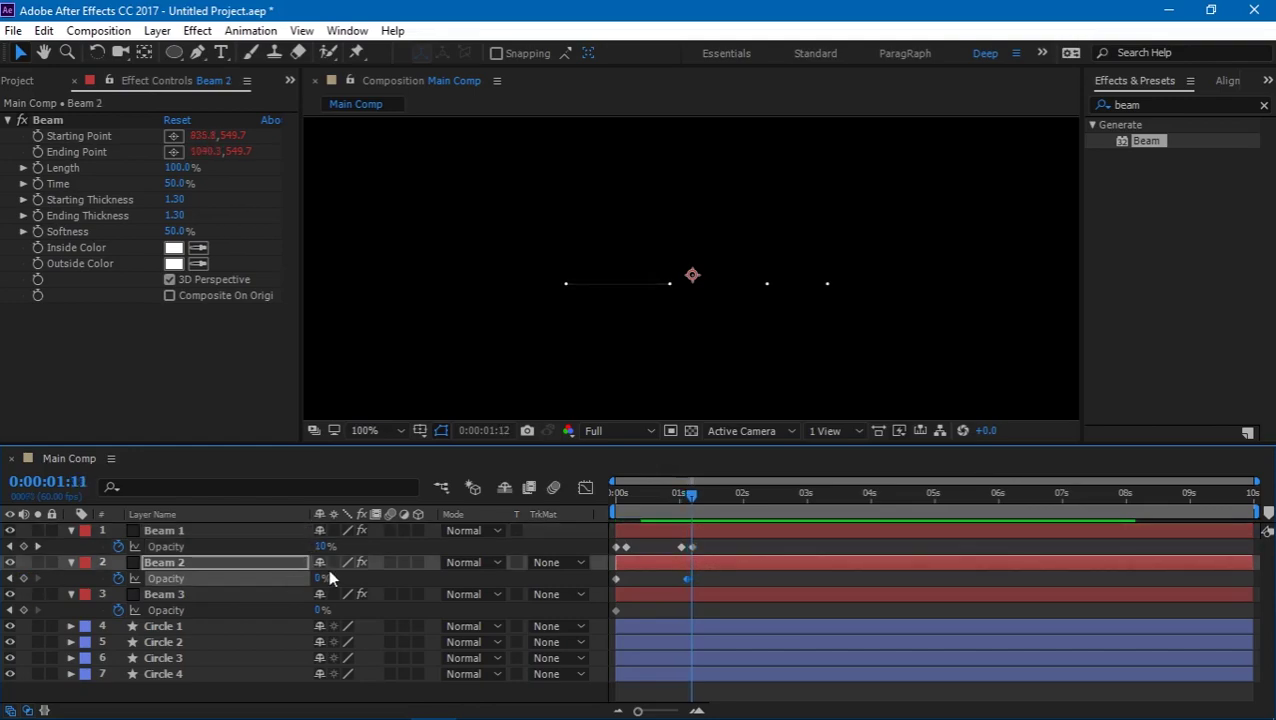
click(10, 579)
key(Page_Down)
key(Page_Down)
key(Page_Down)
key(Page_Down)
key(Page_Down)
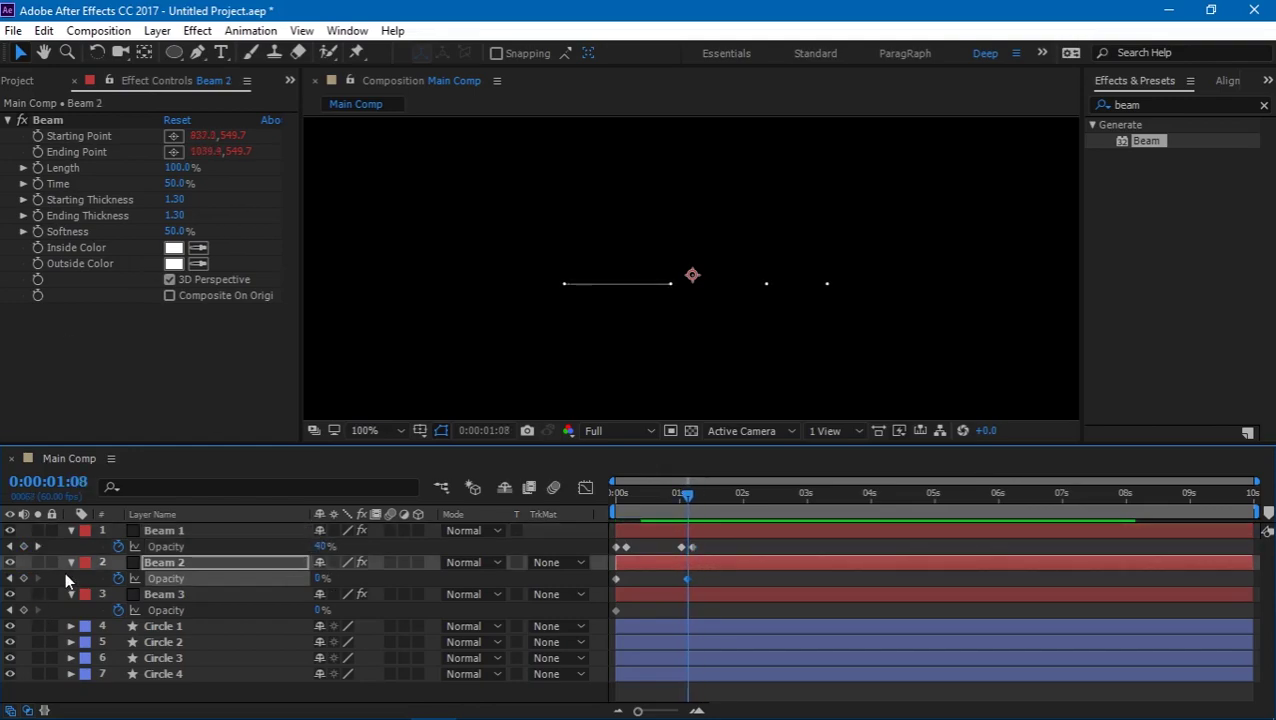
click(10, 579)
key(Page_Down)
key(Page_Down)
key(Page_Down)
key(Page_Down)
key(Page_Down)
key(Page_Down)
key(Page_Down)
key(Page_Down)
key(Page_Down)
key(Page_Down)
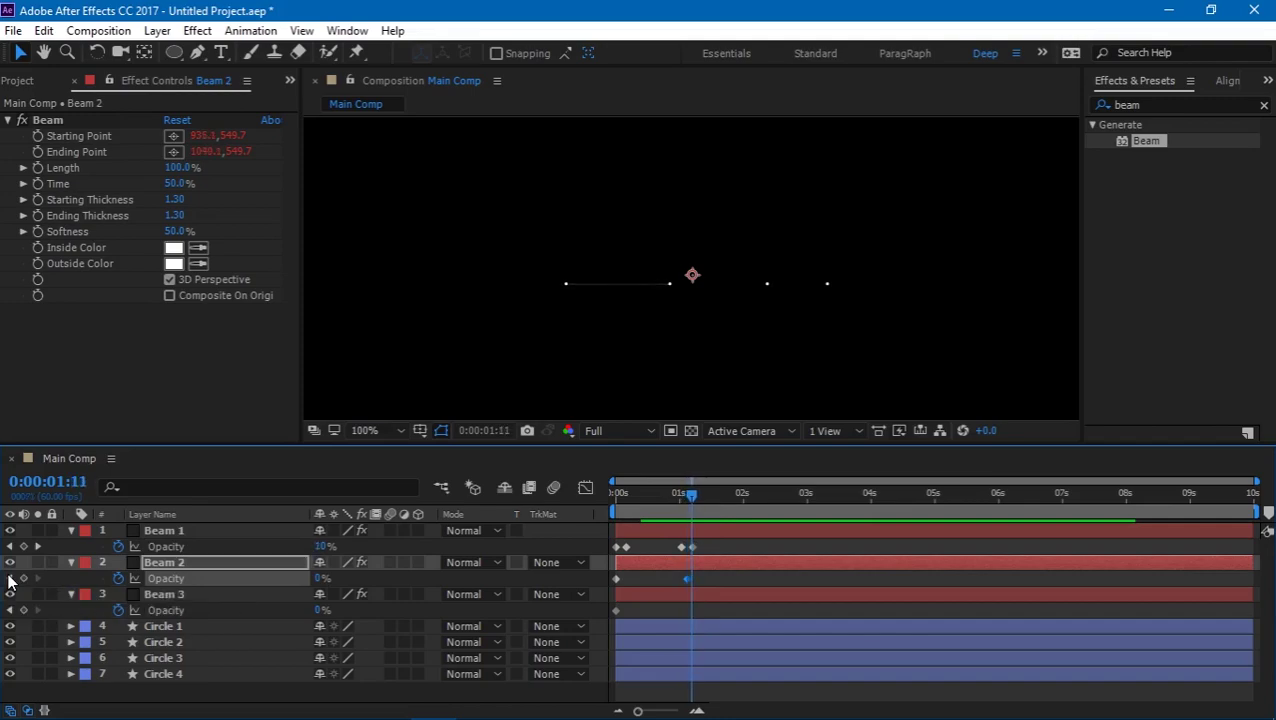
click(322, 578)
text(100)
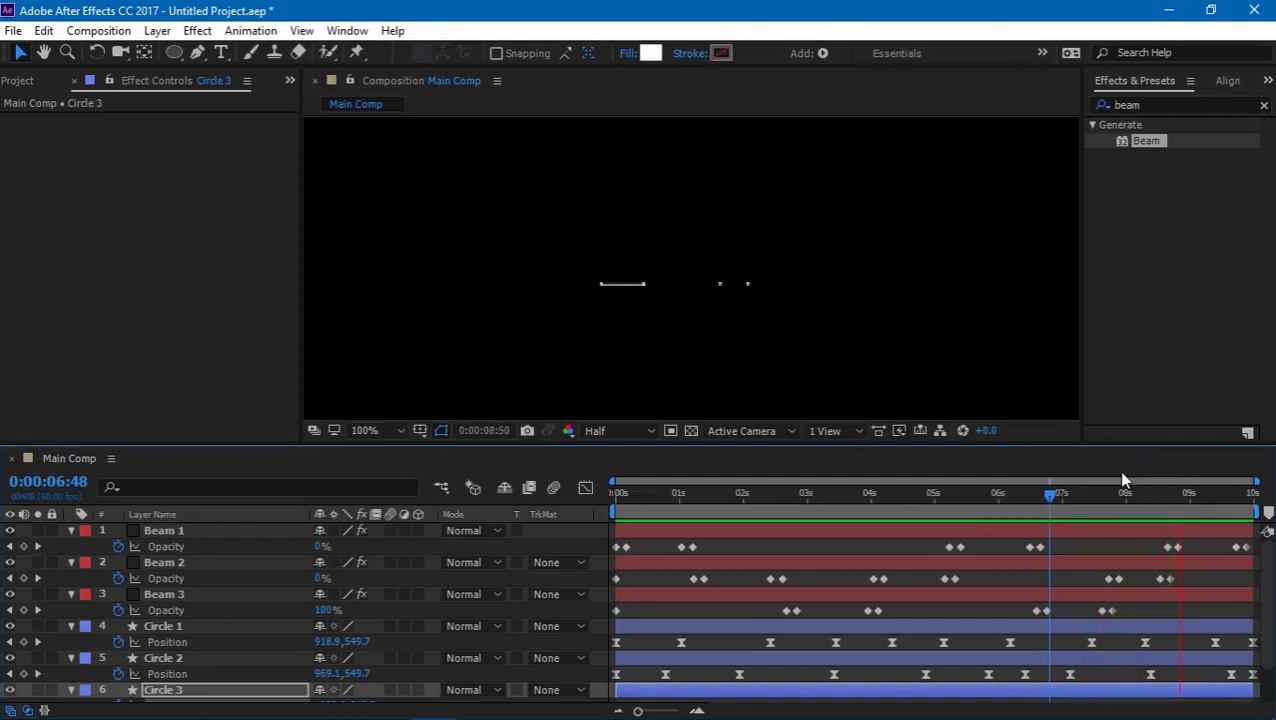
key(space)
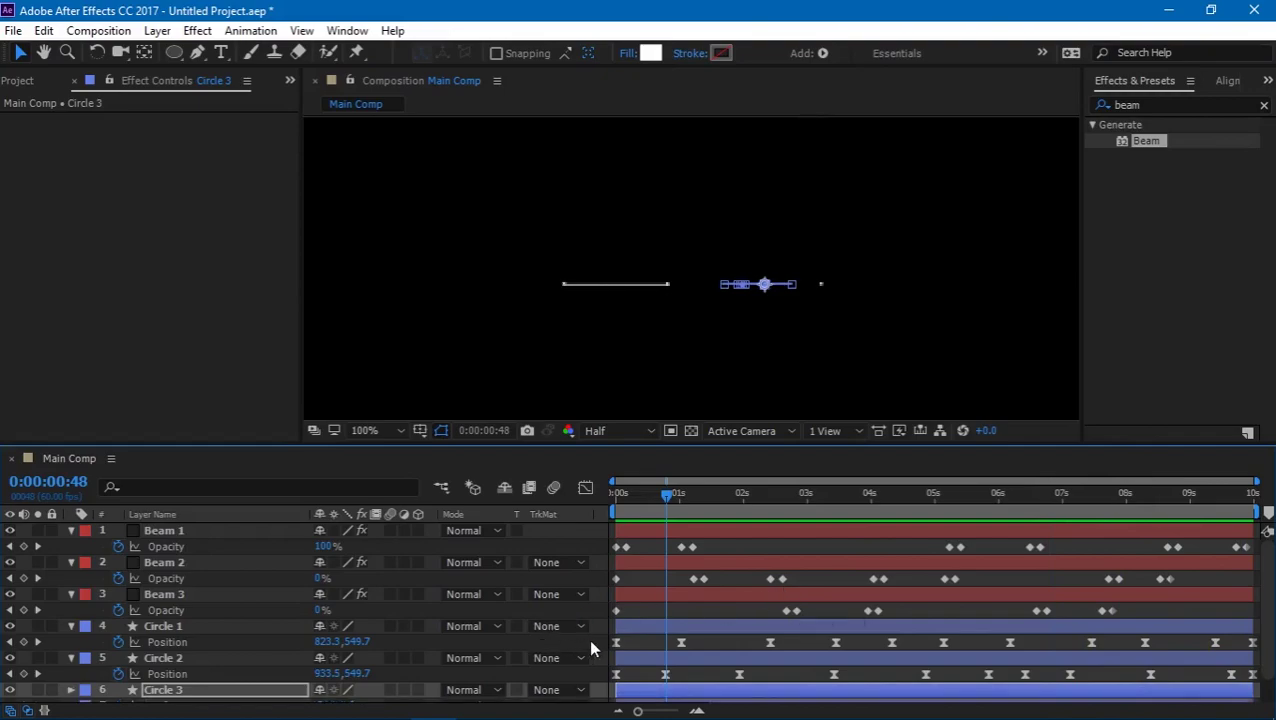
Stop the preview, collapse the keyframed properties of all layers and clear the selection.
mouse_move(617, 643)
key(ctrl+a)
key(u)
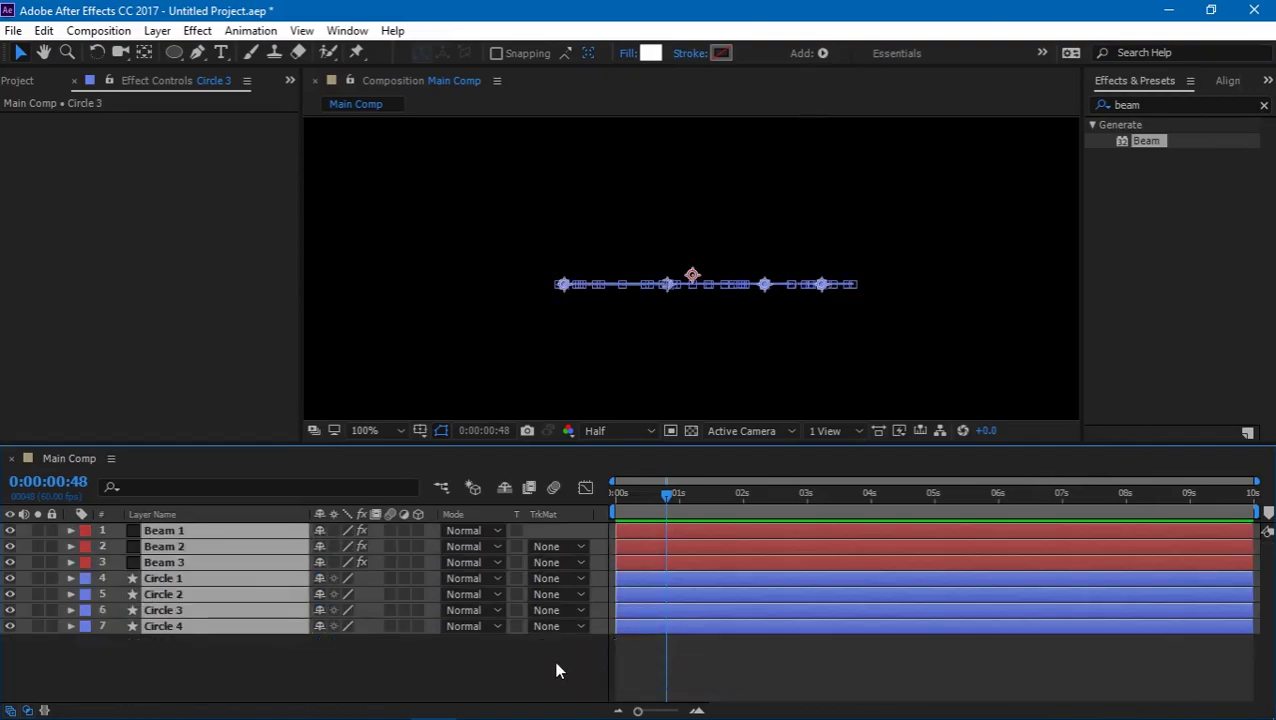
click(556, 667)
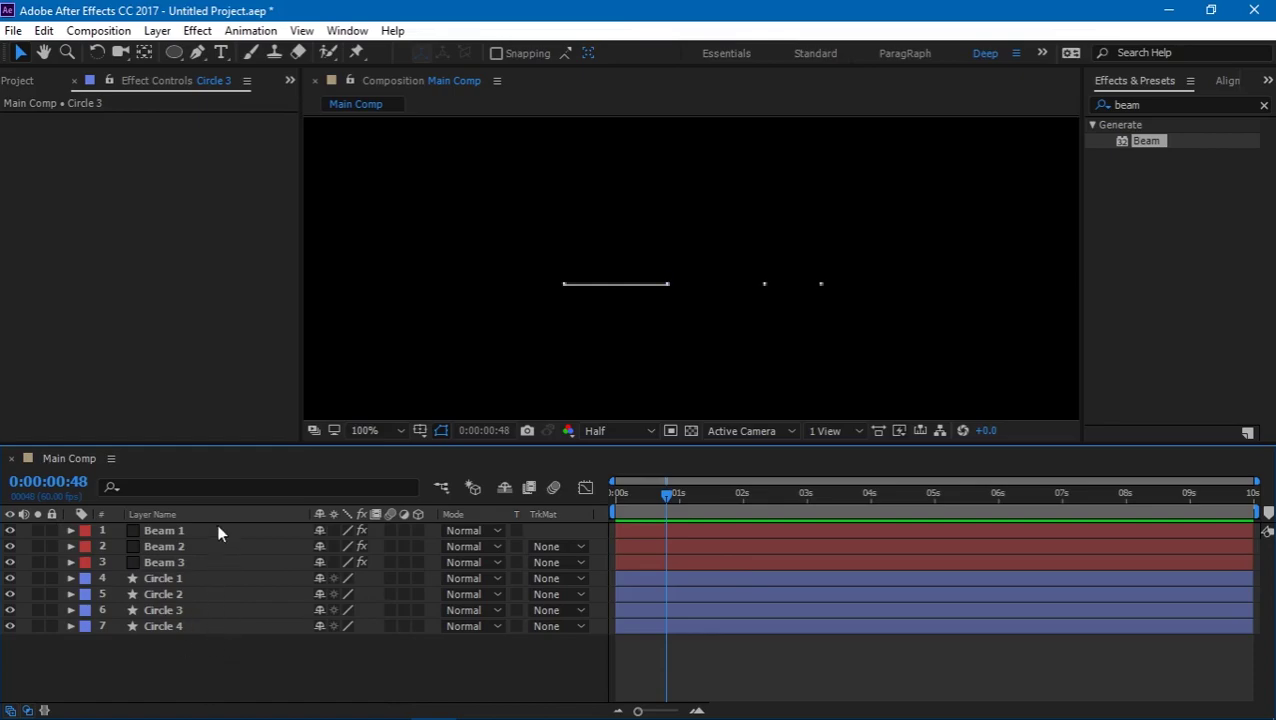
Examine the keyframed properties and the effects of all Beam and Circle layers, leaving the layers collapsed.
drag(211, 697, 224, 524)
key(u)
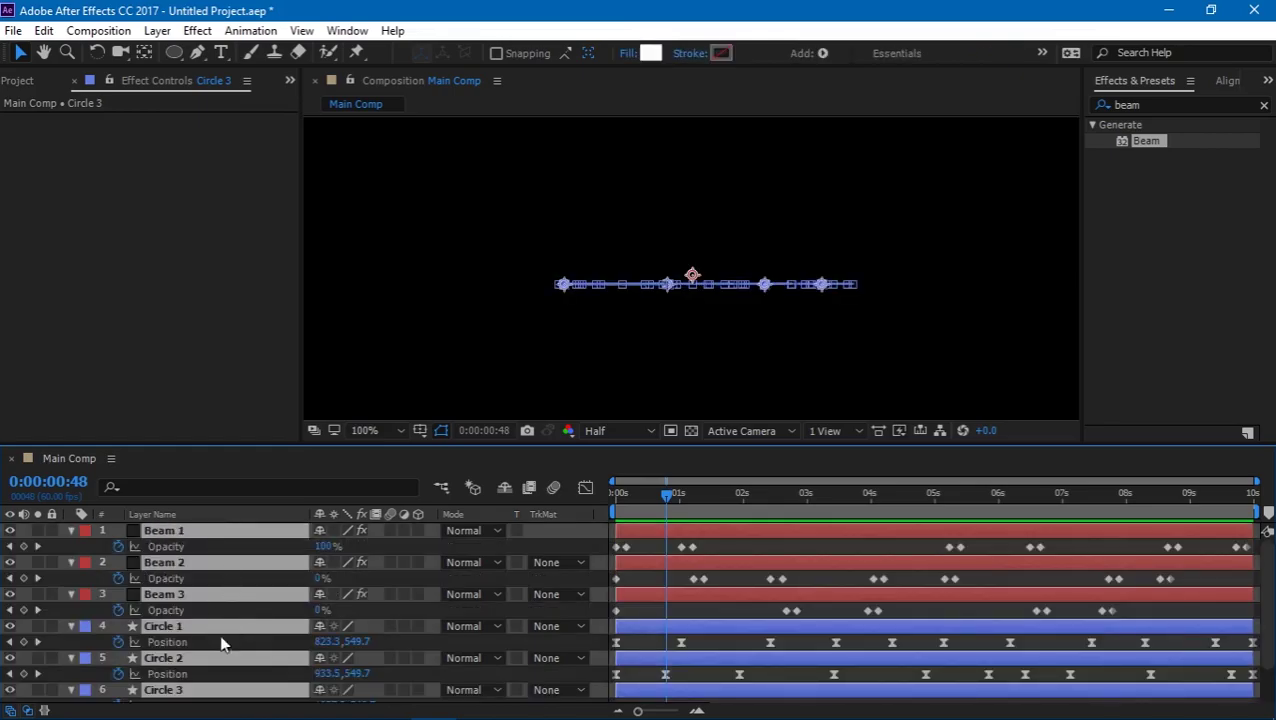
key(u)
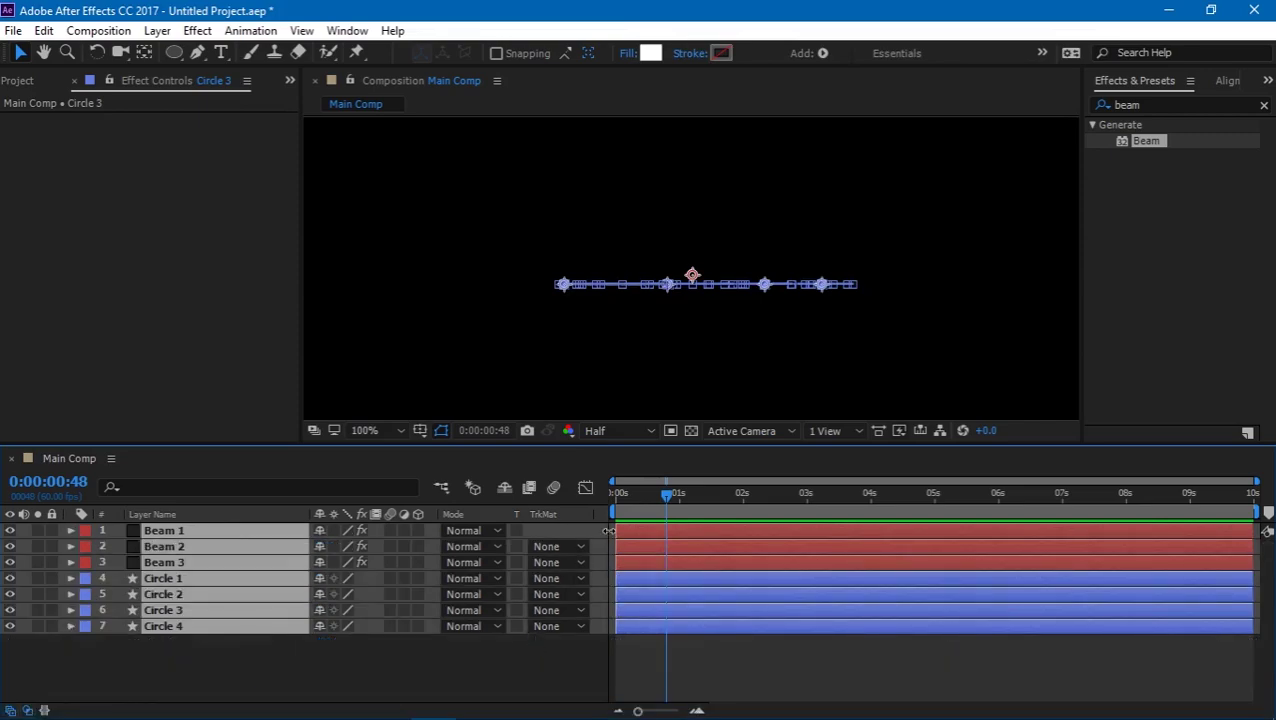
key(u)
key(u)
key(e)
key(e)
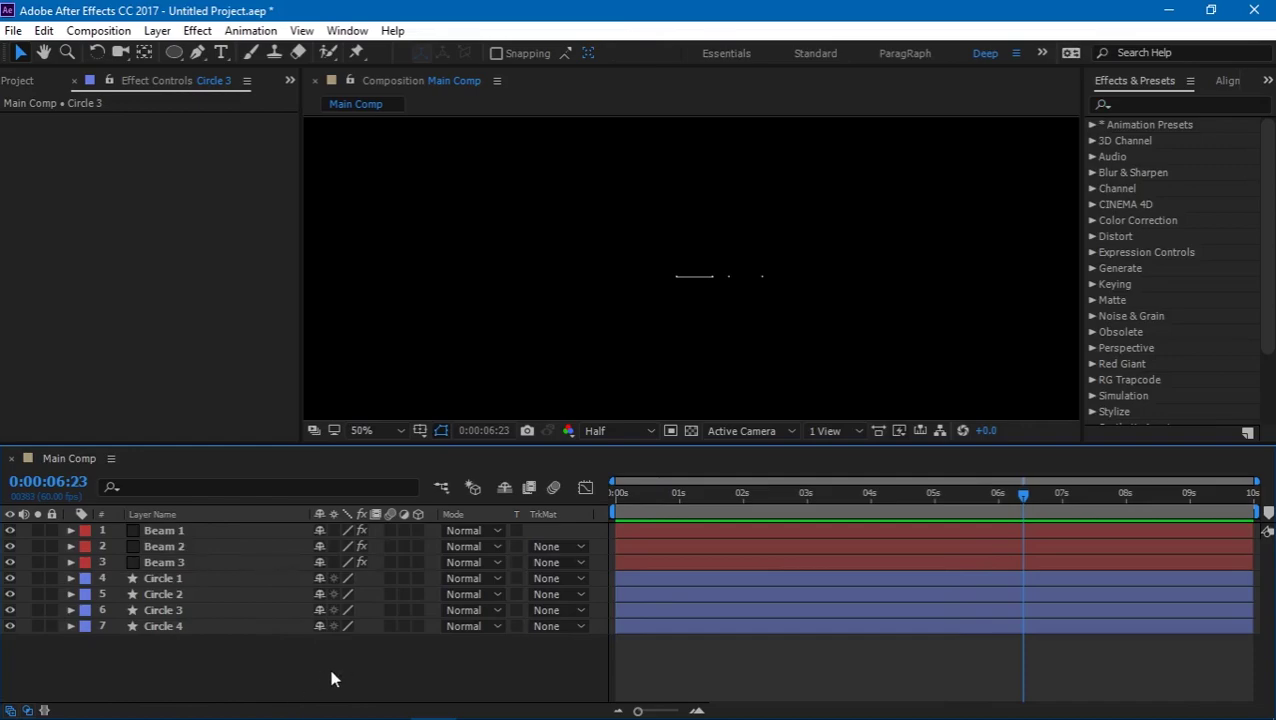
Create a new composition named Horizontal Lines with a duration of 7 seconds, and return to Main Comp.
click(100, 31)
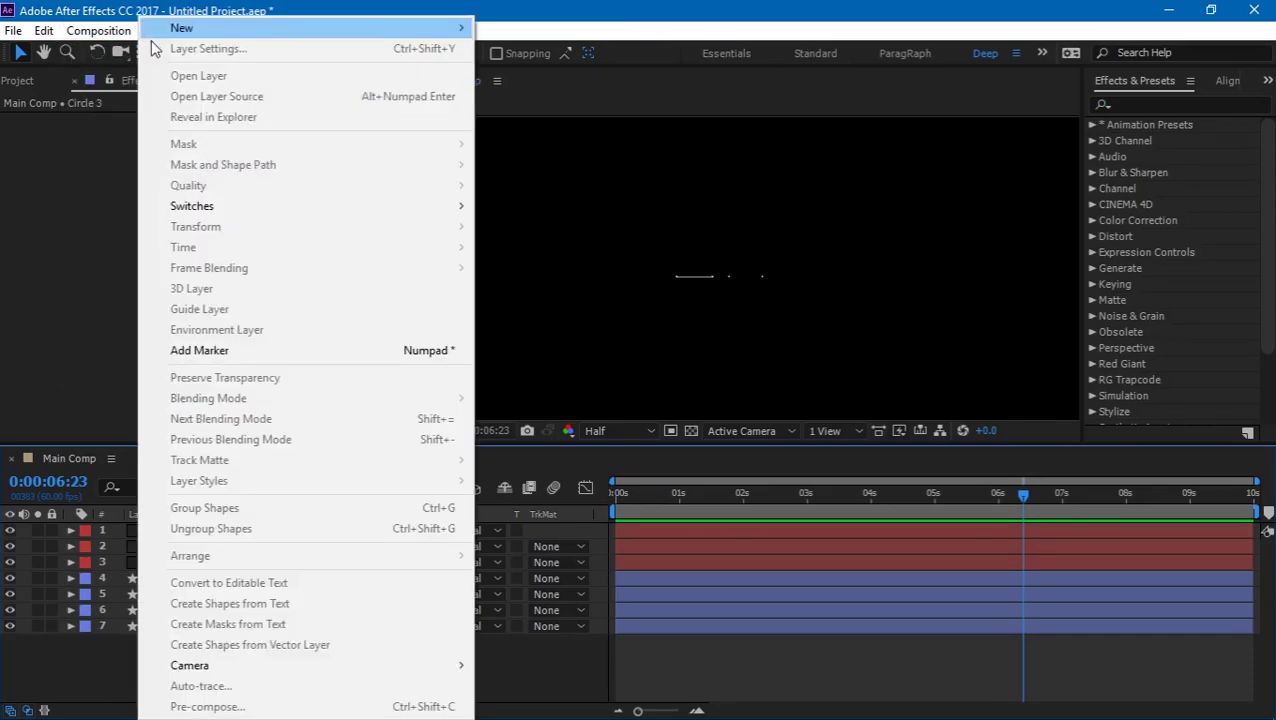
click(125, 51)
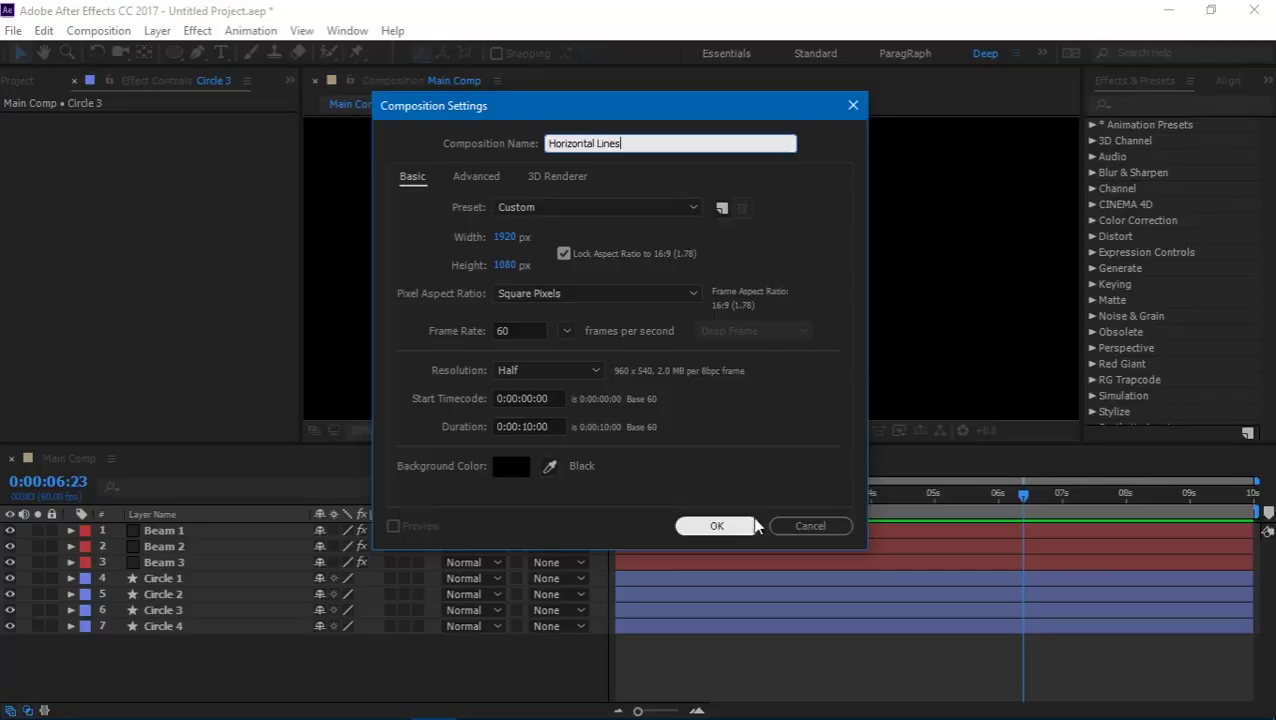
click(533, 427)
key(BackSpace)
key(BackSpace)
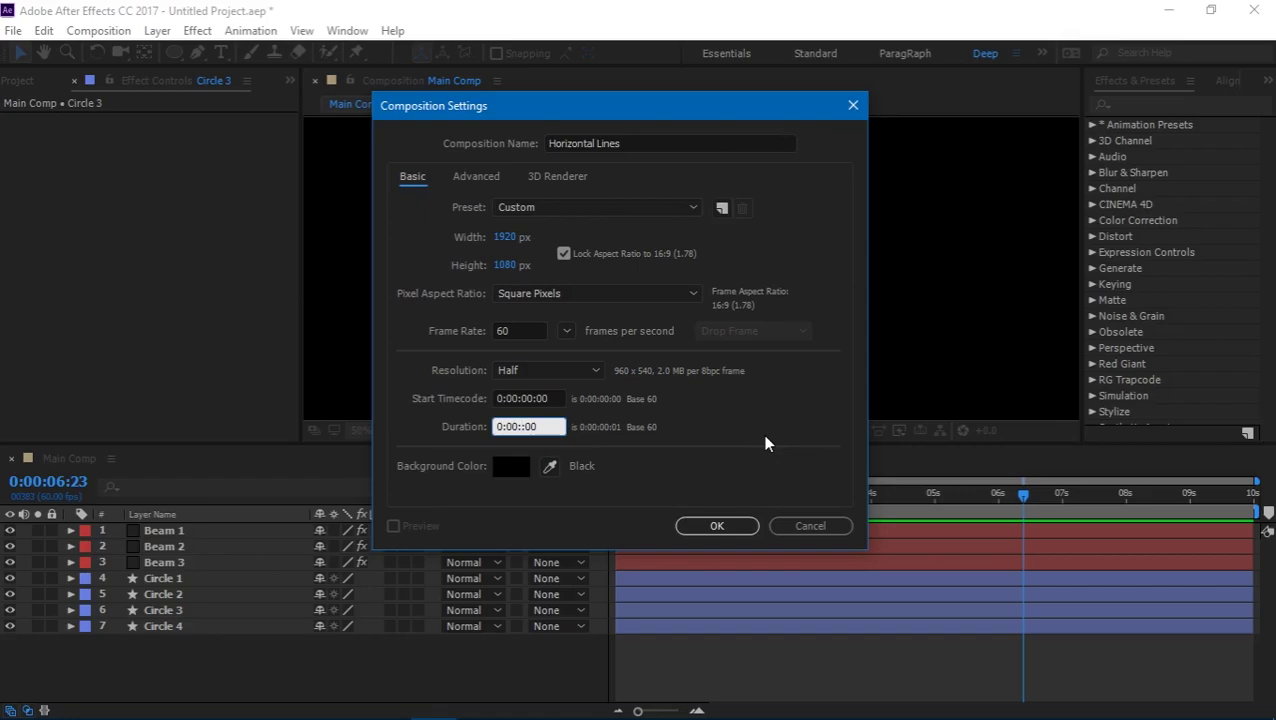
text(7)
click(717, 525)
click(69, 458)
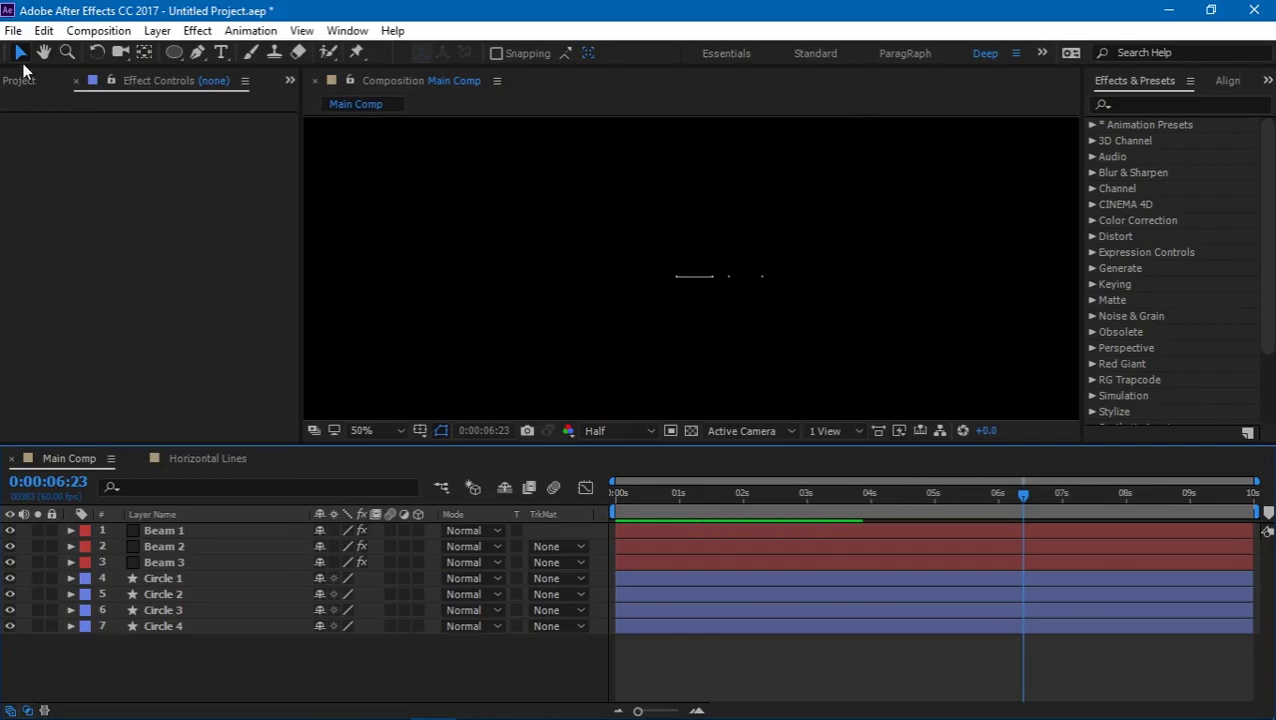
Place Main Comp as a layer in the Horizontal Lines composition.
click(25, 81)
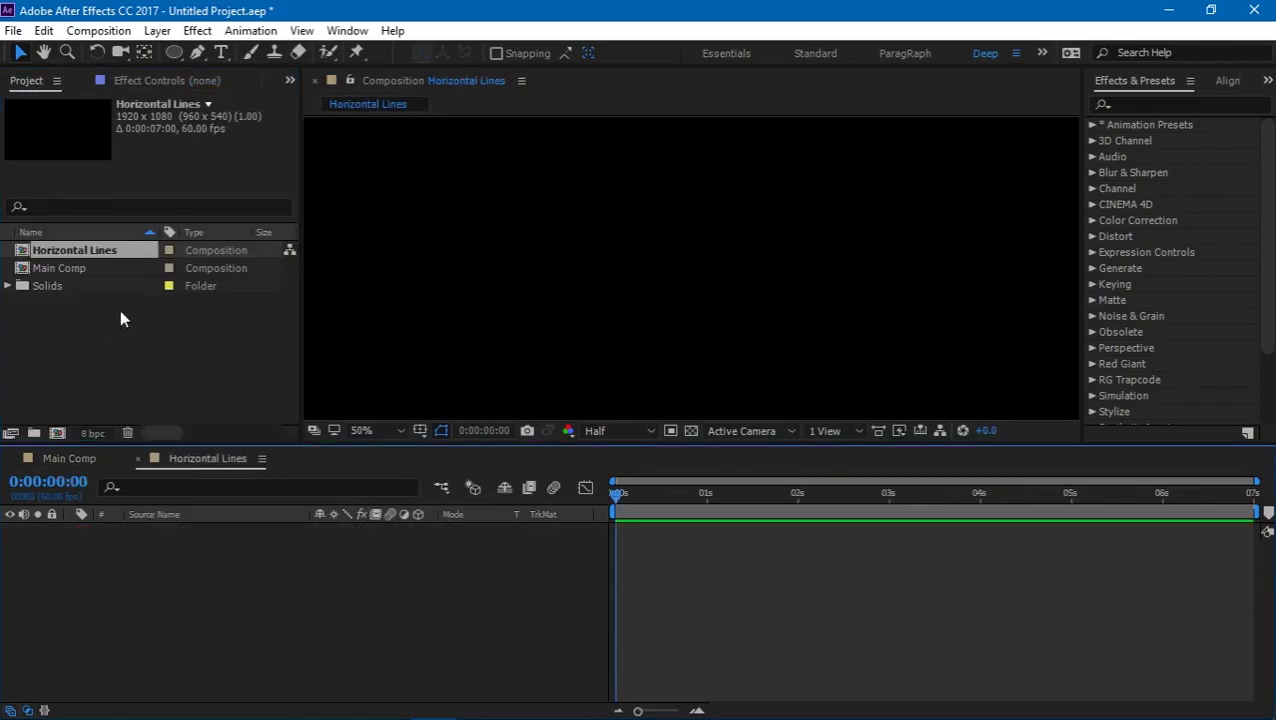
drag(61, 267, 110, 562)
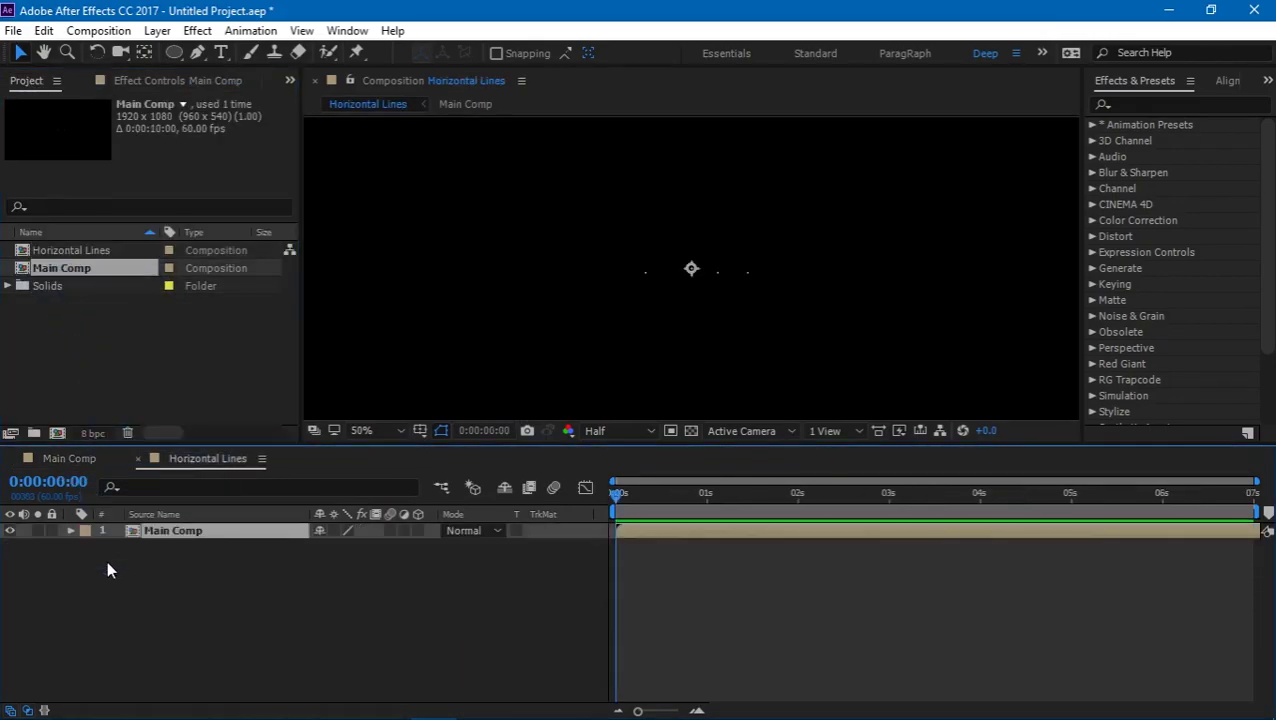
click(211, 533)
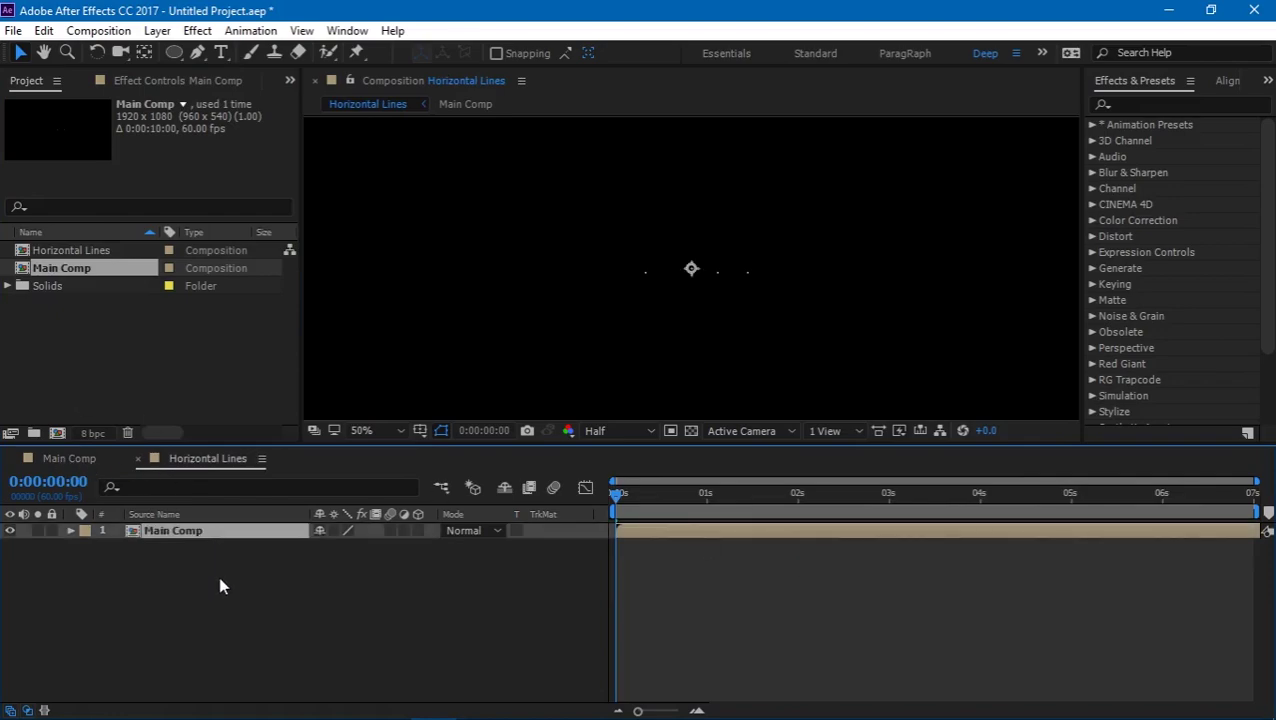
Duplicate the Main Comp layer until there are seven layers in total, and clear the selection.
key(ctrl+d)
key(ctrl+d)
key(ctrl+d)
key(ctrl+d)
key(ctrl+d)
key(ctrl+d)
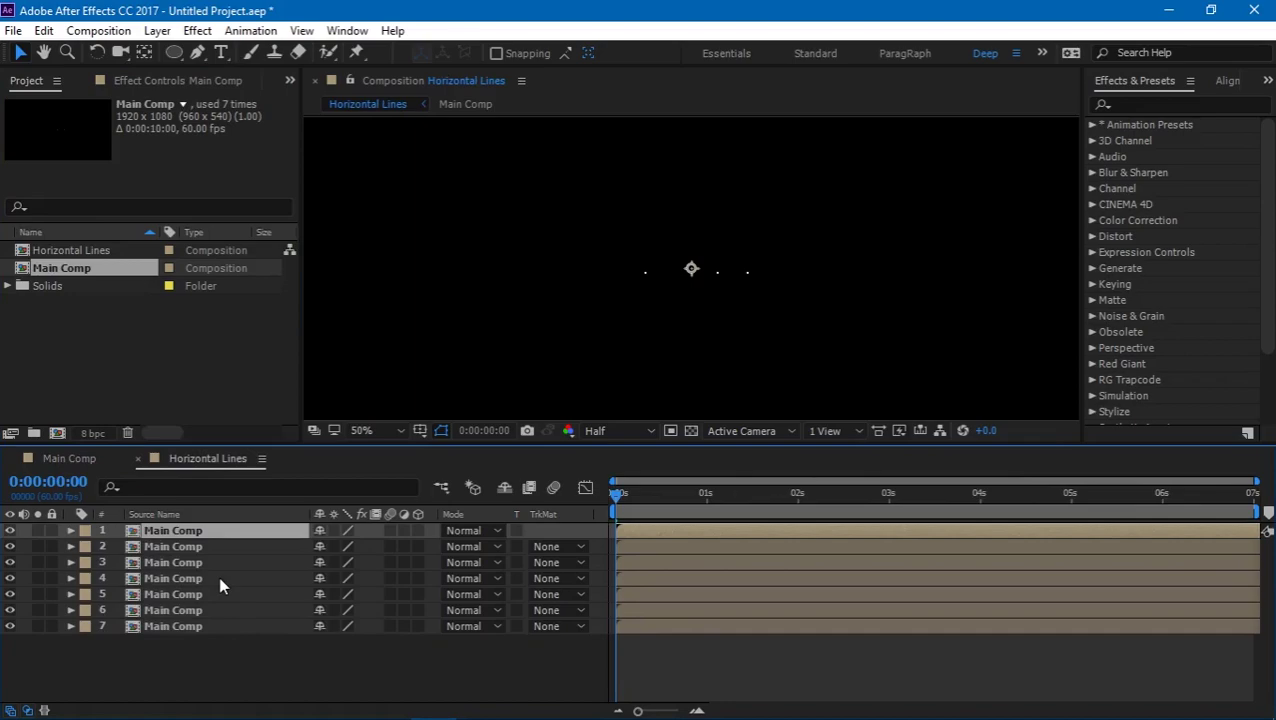
key(ctrl+d)
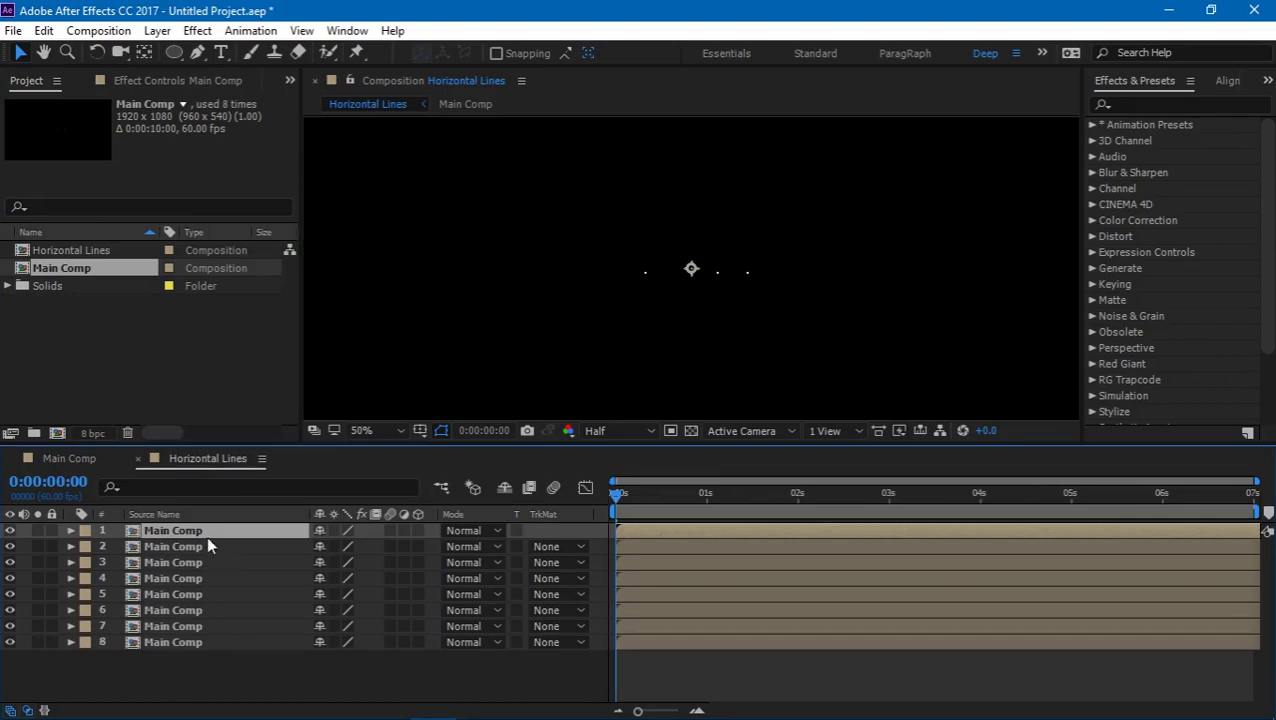
key(ctrl+z)
click(392, 654)
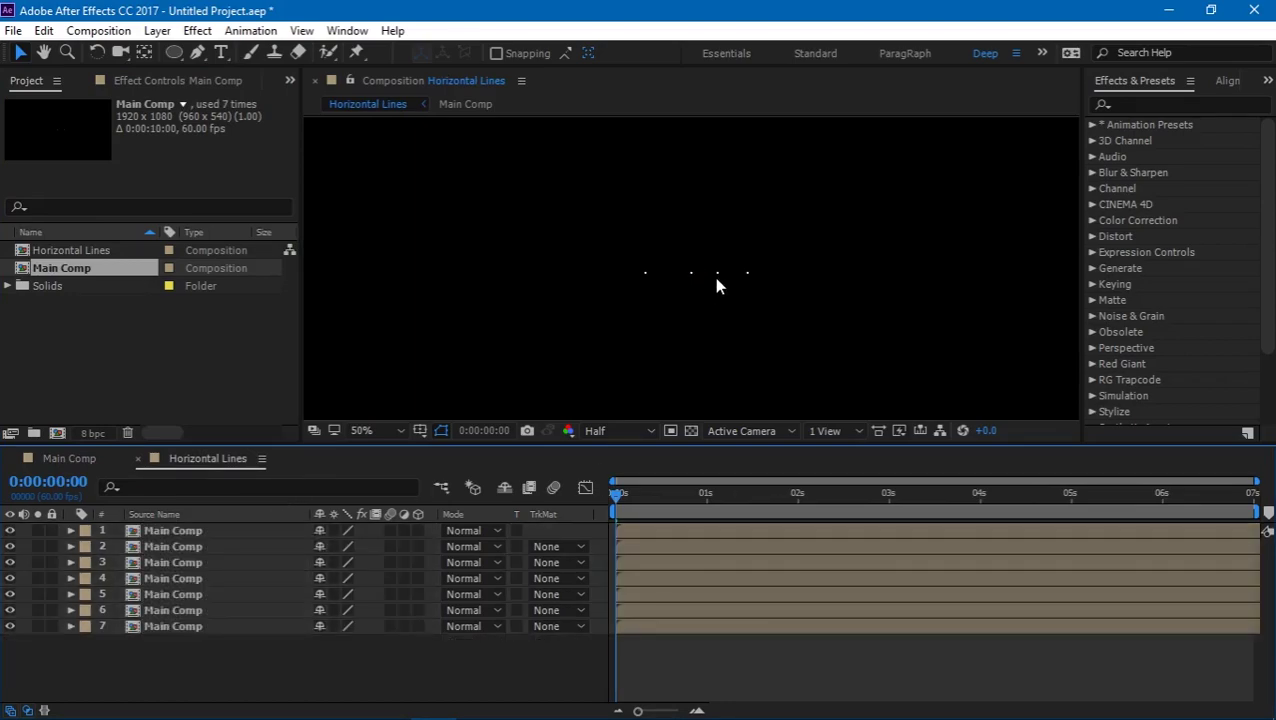
Move the uppermost Main Comp copies sideways so their dots spread out along the horizontal centre line.
click(716, 280)
drag(718, 305, 729, 335)
click(250, 547)
click(252, 563)
drag(813, 320, 567, 316)
click(252, 579)
drag(667, 316, 620, 310)
Fit the whole frame in view and move the fifth and sixth Main Comp copies sideways along the same line.
click(252, 595)
scroll(367, 434, down, 6)
click(370, 431)
click(370, 118)
click(252, 611)
drag(624, 358, 831, 360)
Add two more Main Comp copies and position the layers so the row of dots extends past both sides of the frame.
click(252, 627)
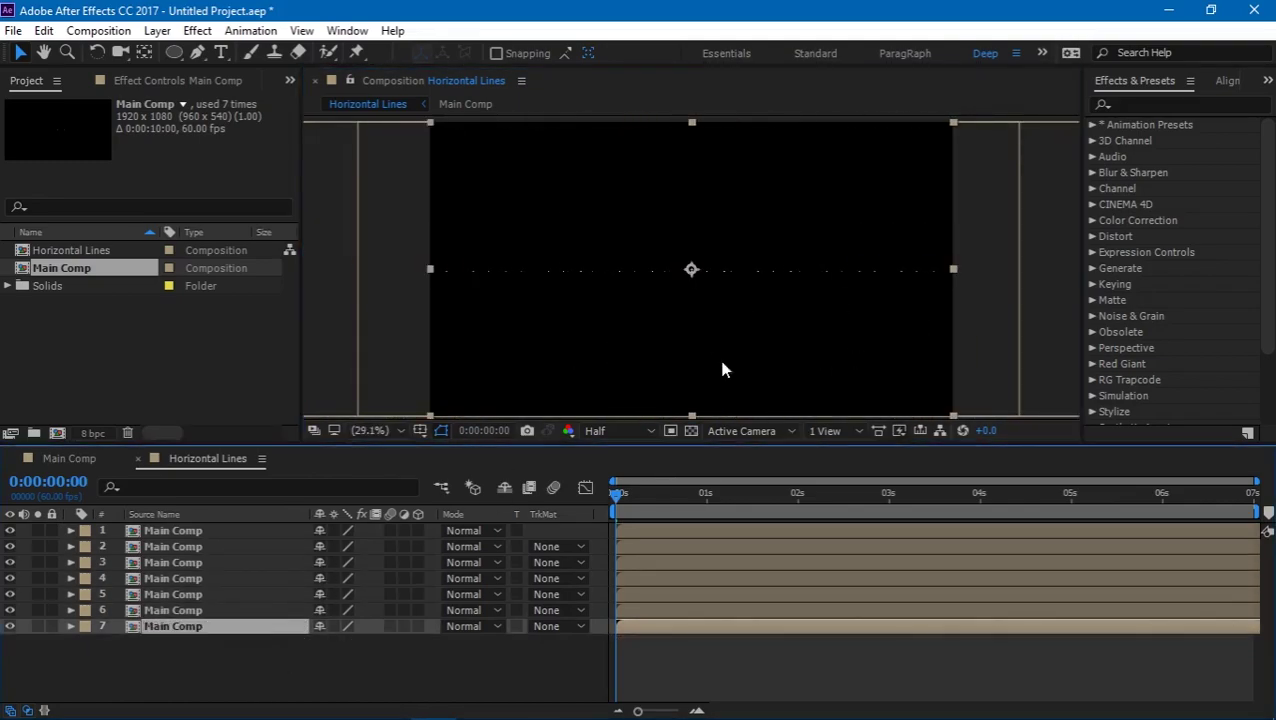
drag(761, 335, 1045, 329)
key(ctrl+d)
click(252, 643)
drag(828, 328, 545, 326)
key(ctrl+d)
drag(752, 318, 474, 313)
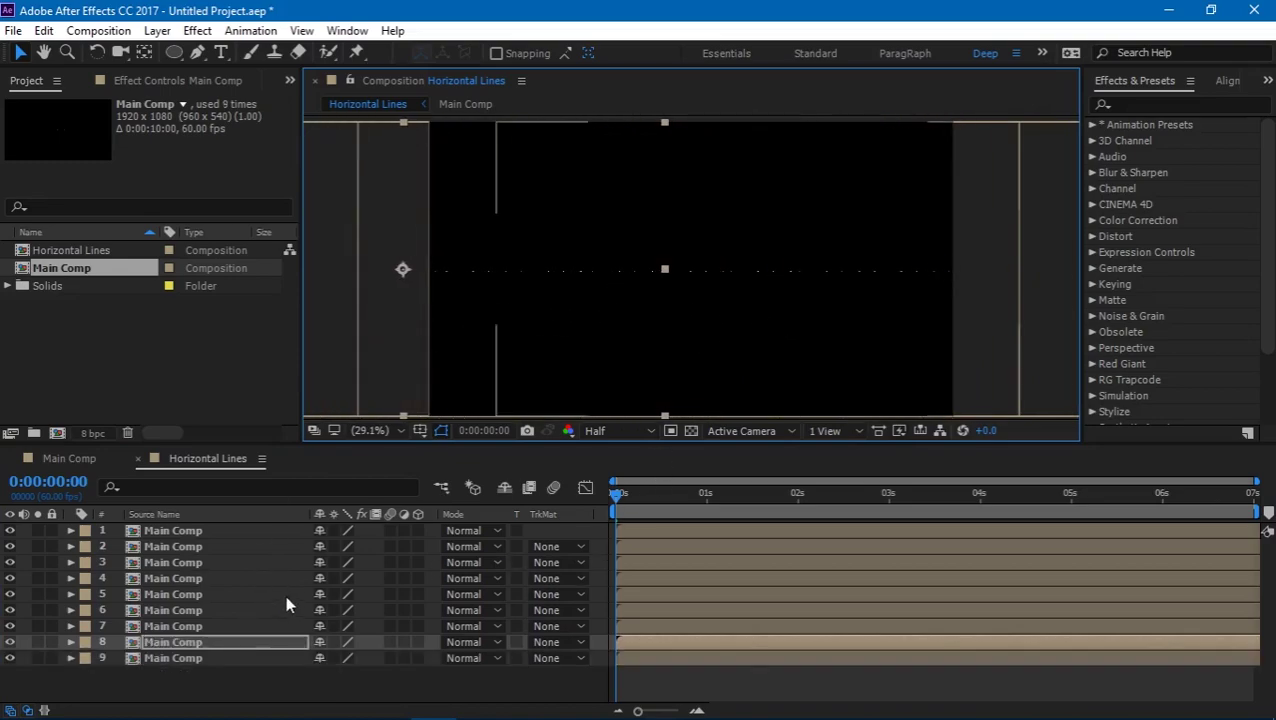
click(265, 672)
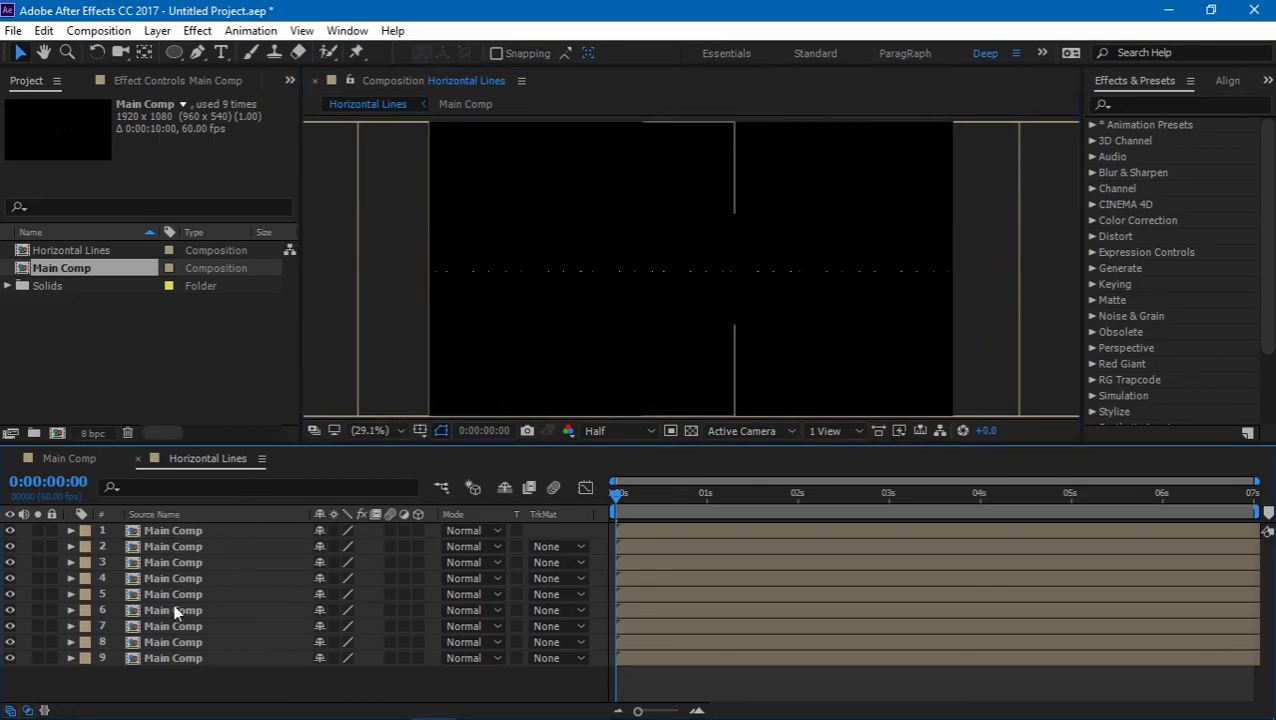
Pre-compose all nine Main Comp layers into a new composition named Background.
drag(191, 698, 164, 463)
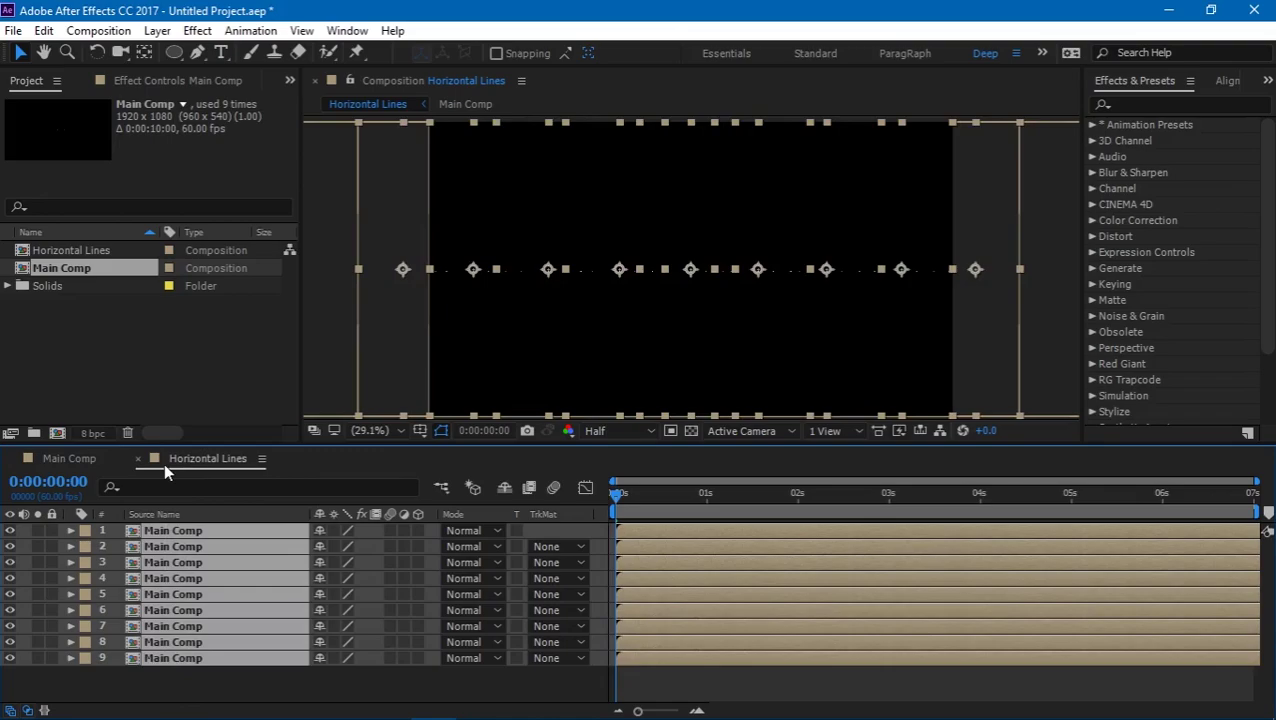
right_click(194, 560)
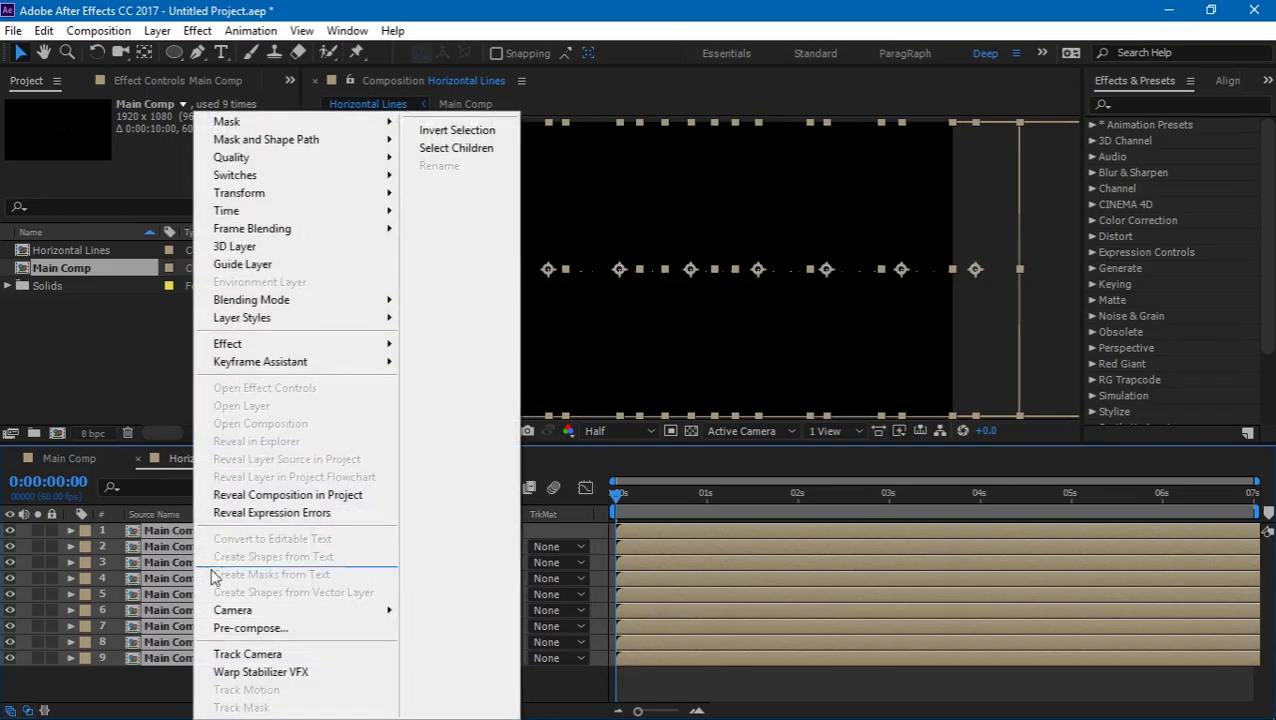
click(240, 628)
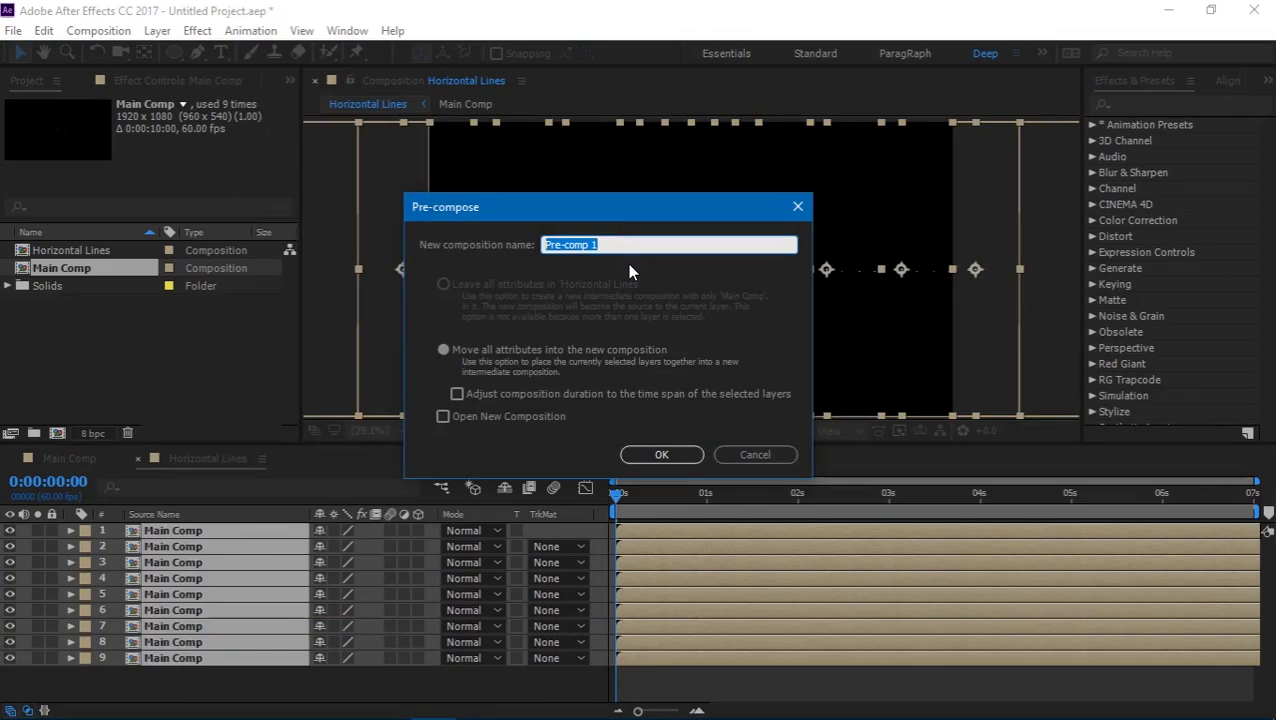
text(Background)
key(Return)
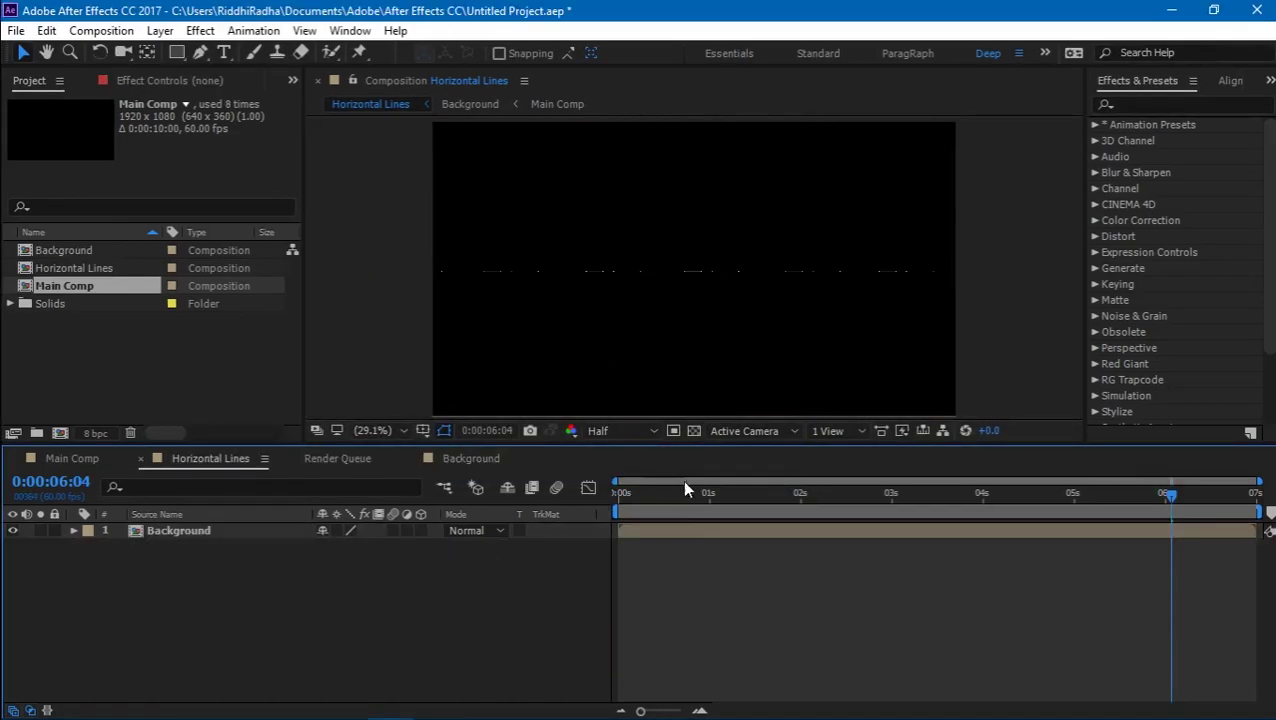
In the Background composition, shift individual Main Comp layers slightly earlier or later in time so their starts are staggered.
click(469, 456)
key(Home)
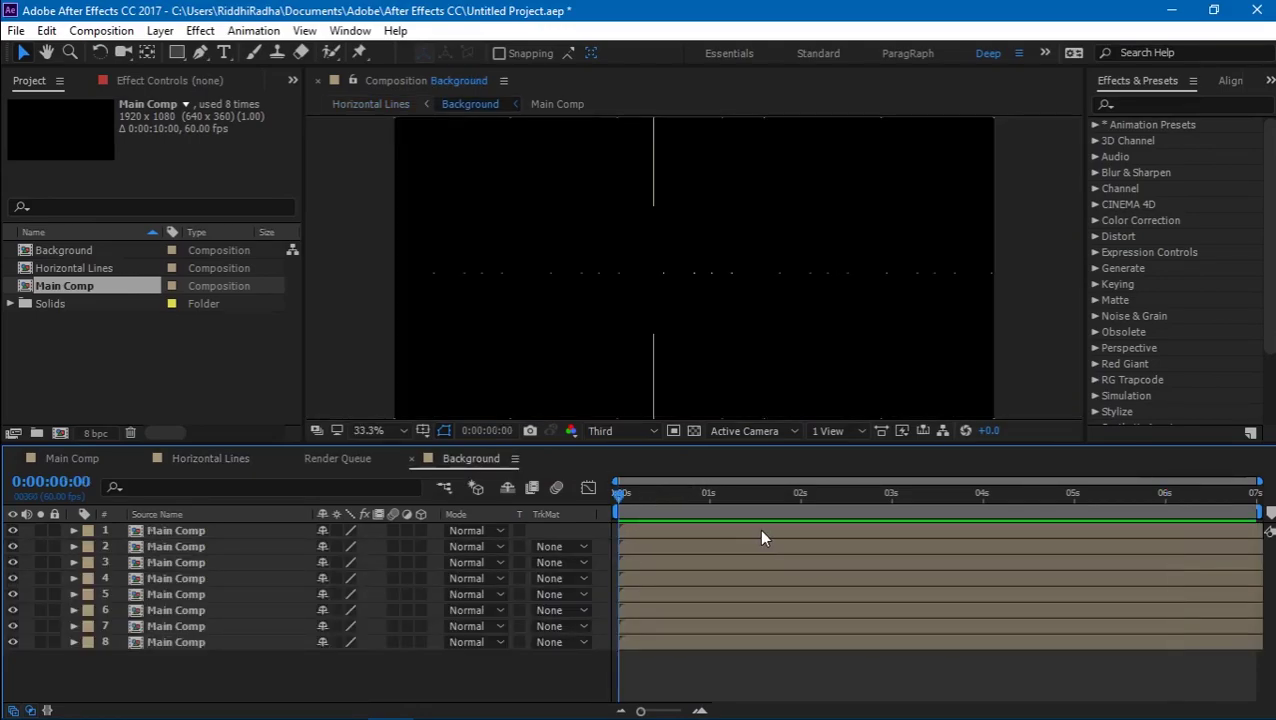
click(765, 530)
click(757, 546)
drag(757, 546, 773, 593)
click(766, 562)
click(668, 505)
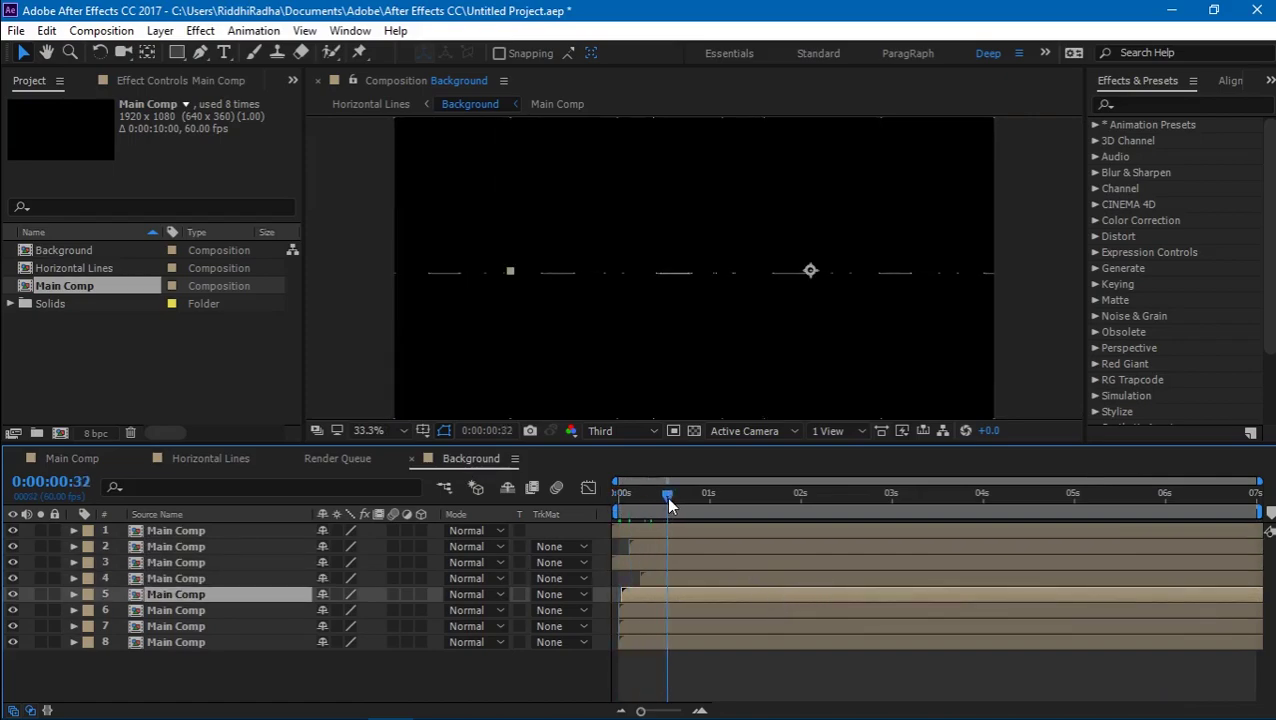
drag(668, 505, 577, 497)
click(680, 612)
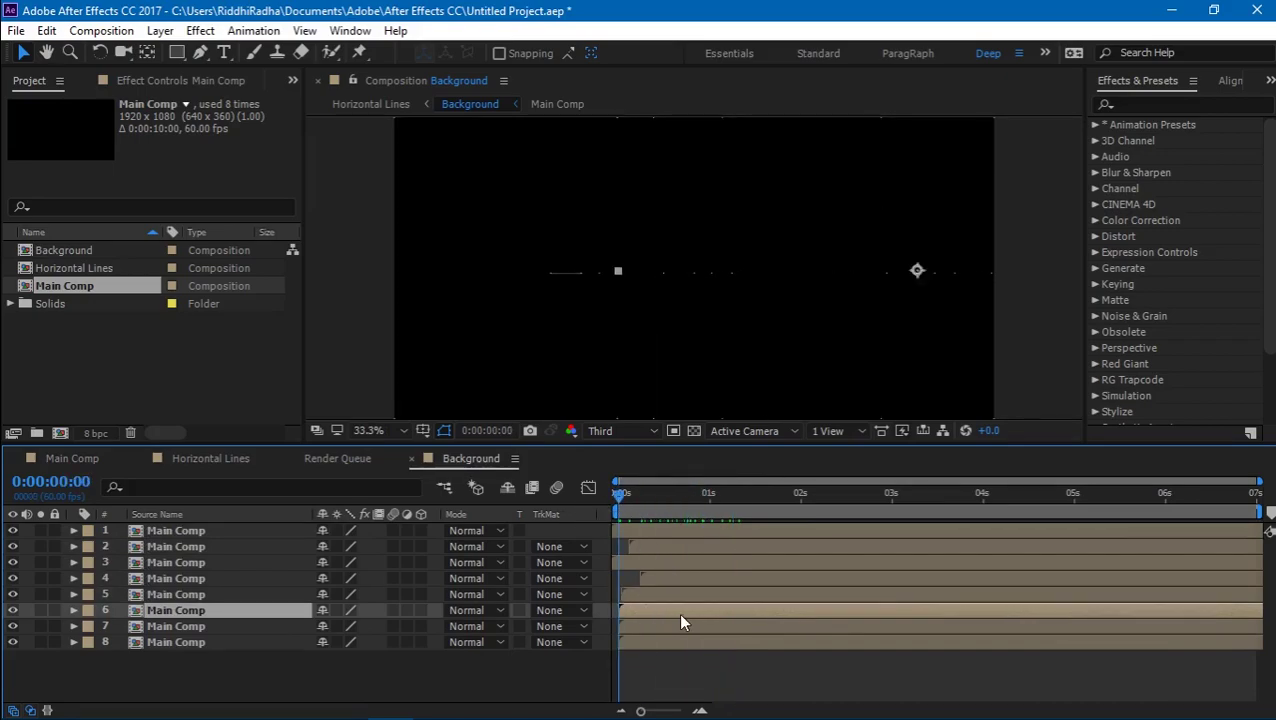
drag(681, 616, 700, 618)
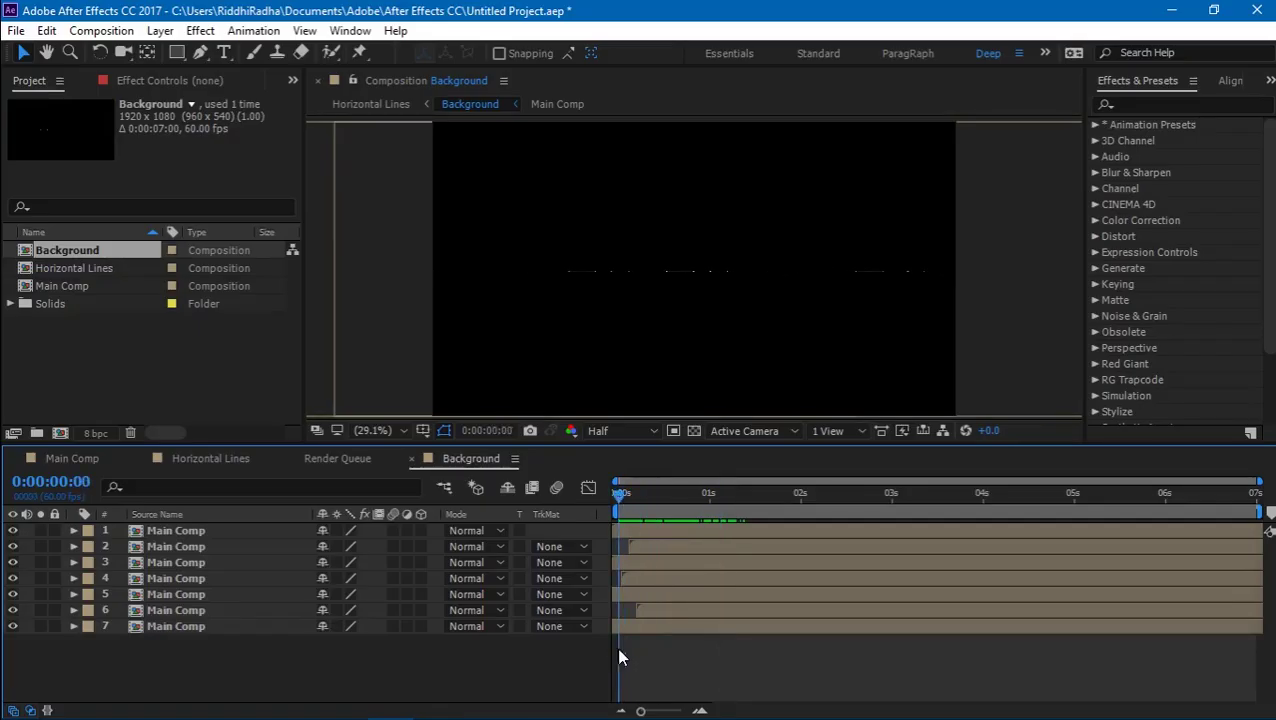
Time-reverse Main Comp layers 1, 3, 5 and 7 in the Background composition and clear the selection.
drag(623, 658, 666, 690)
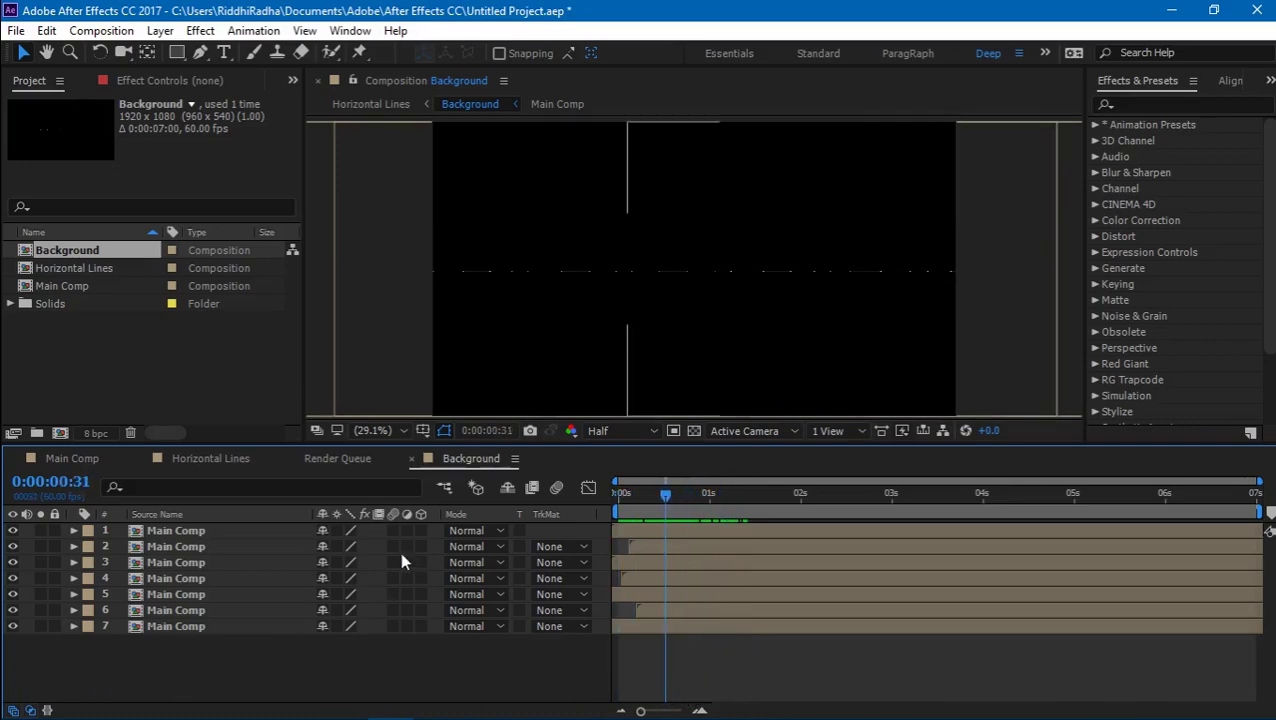
click(207, 626)
ctrl+click(208, 594)
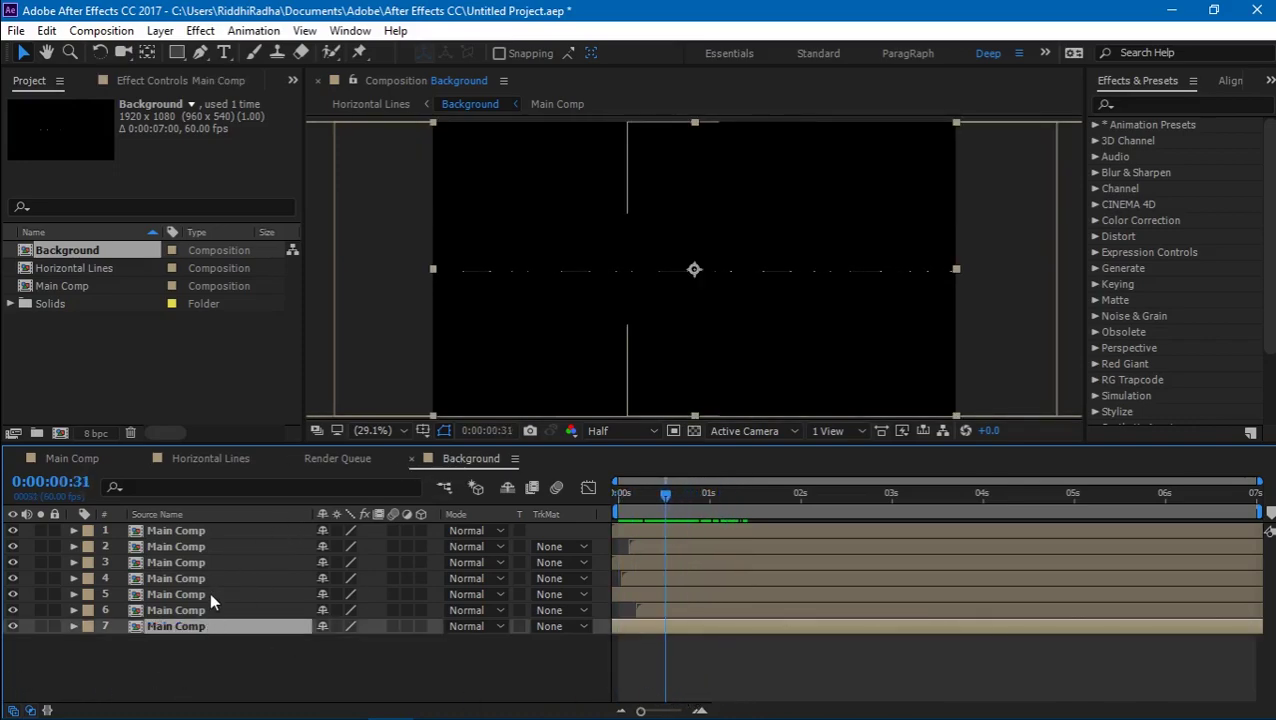
ctrl+click(200, 562)
ctrl+click(186, 531)
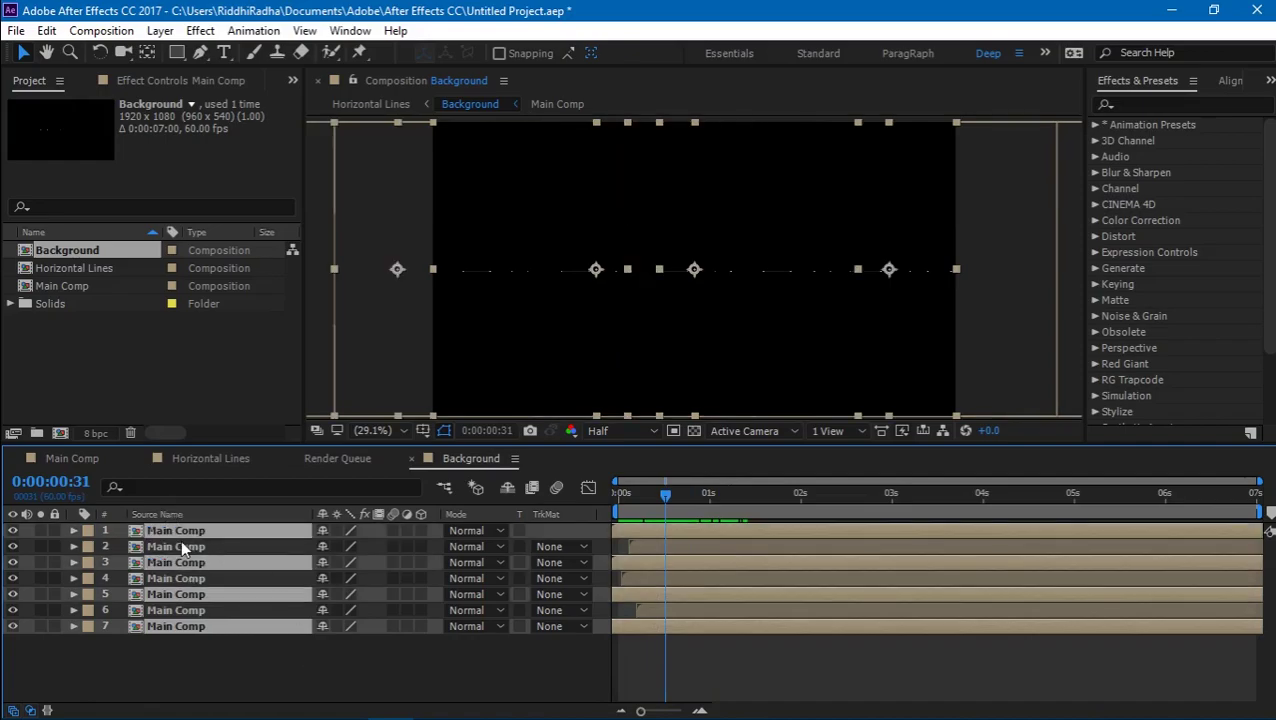
right_click(198, 528)
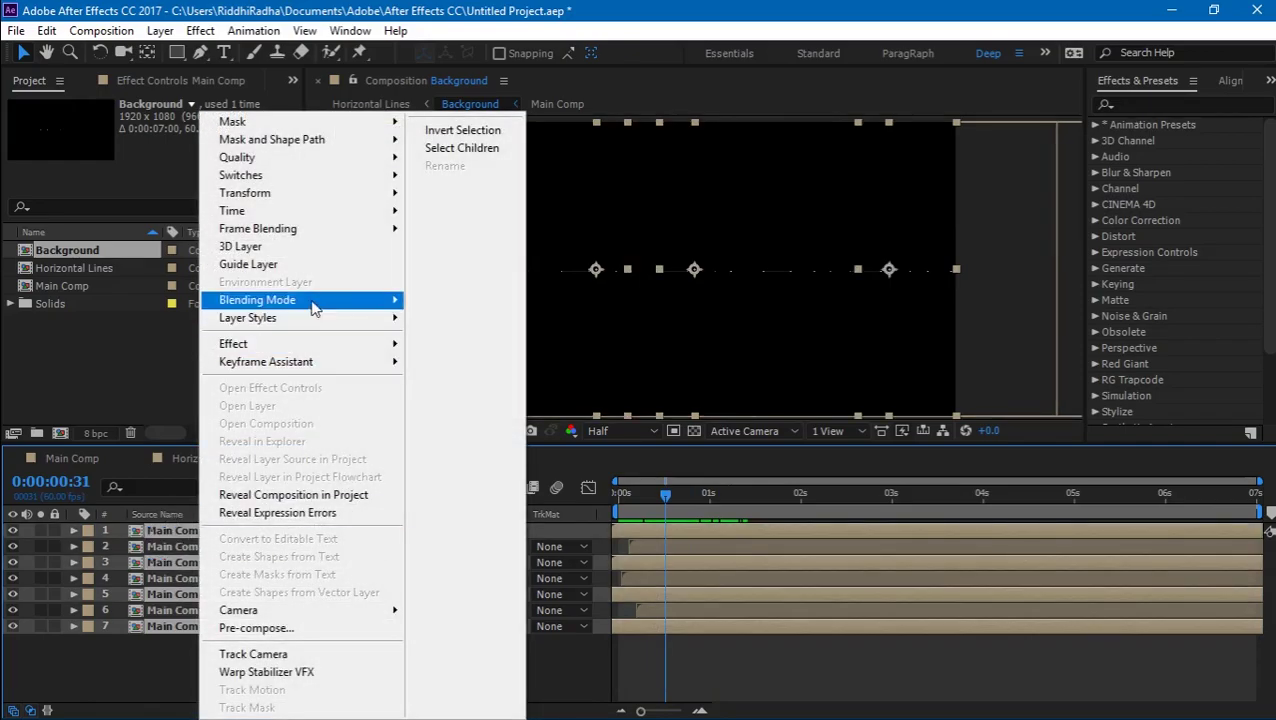
mouse_move(336, 215)
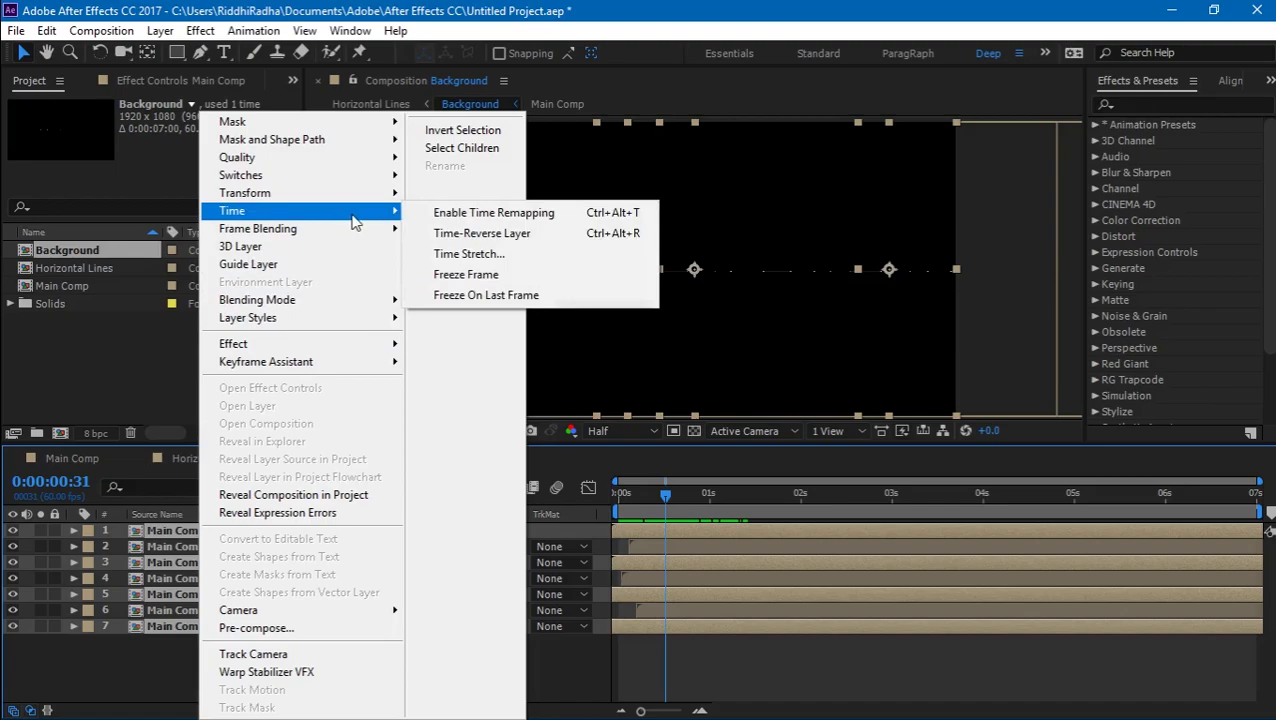
click(455, 236)
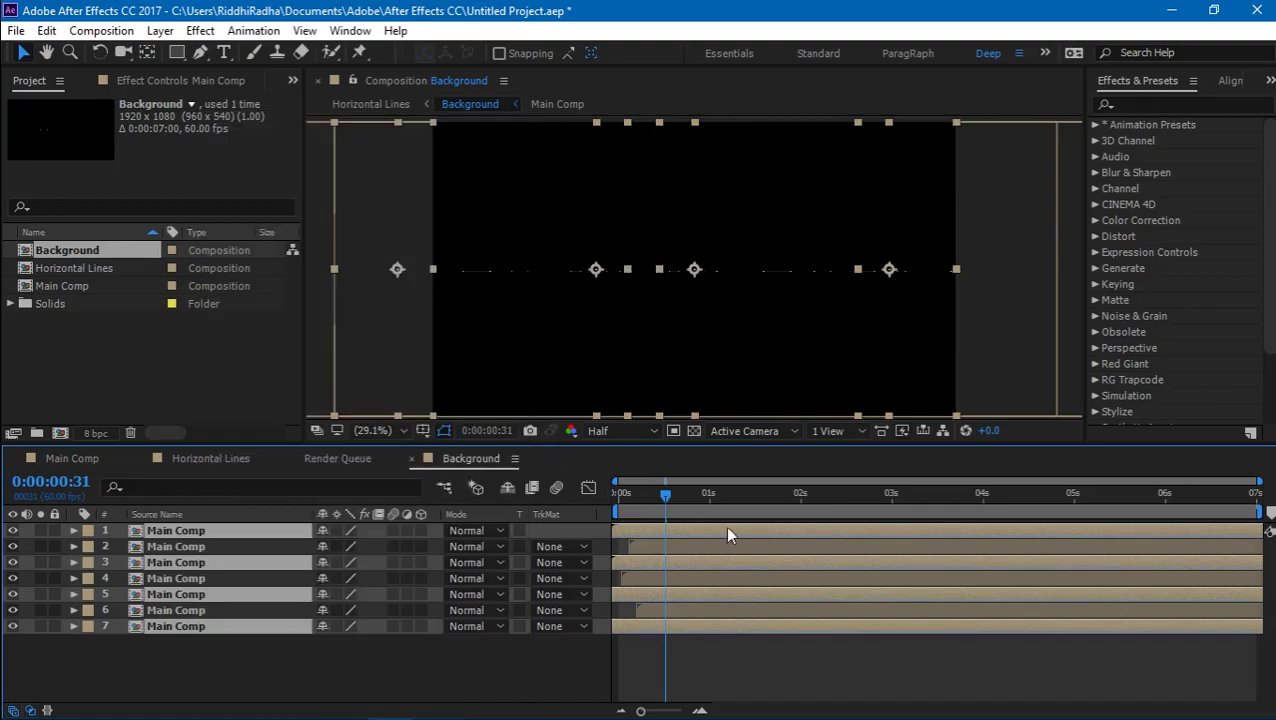
mouse_move(674, 498)
mouse_down()
mouse_move(630, 498)
mouse_move(667, 504)
mouse_move(655, 500)
mouse_up()
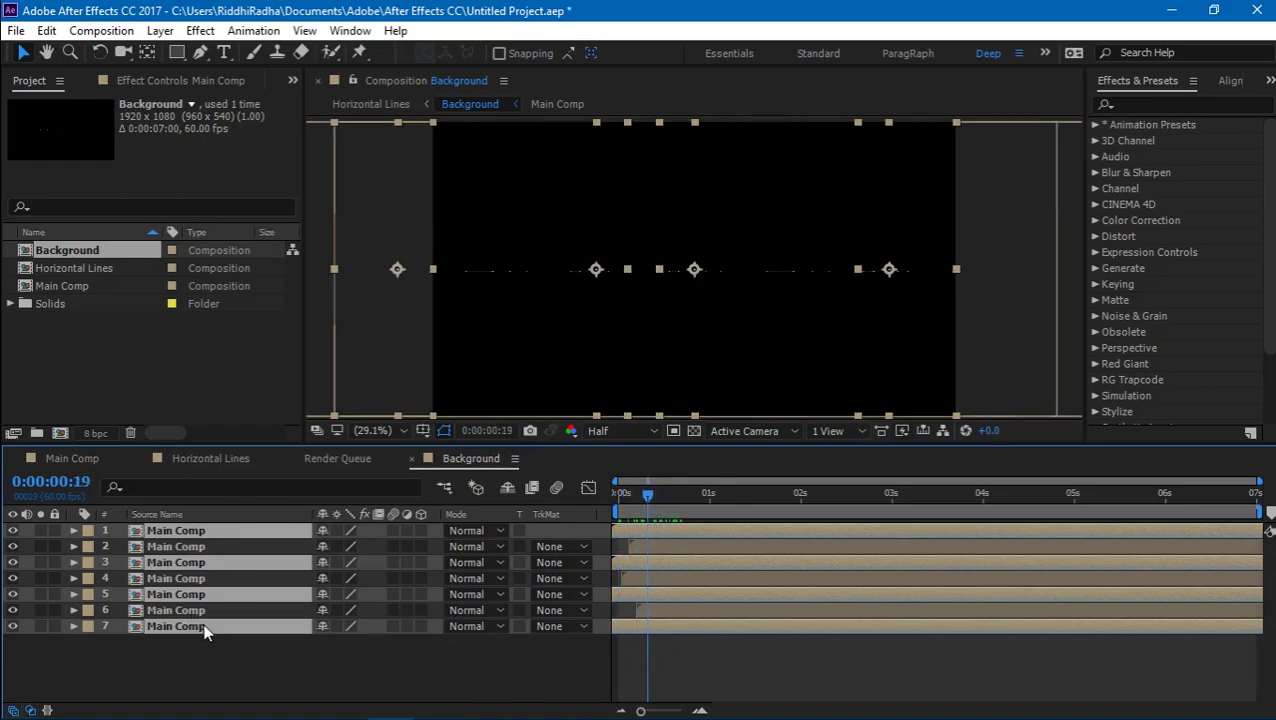
click(412, 661)
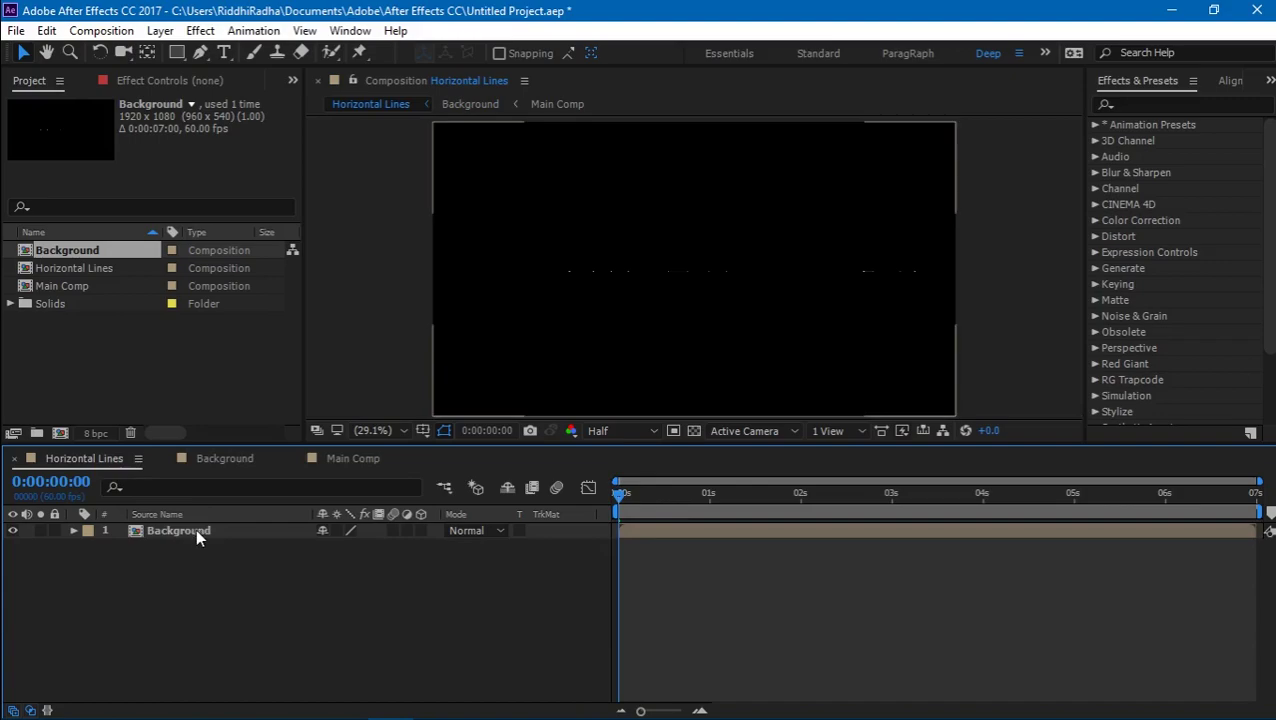
click(197, 531)
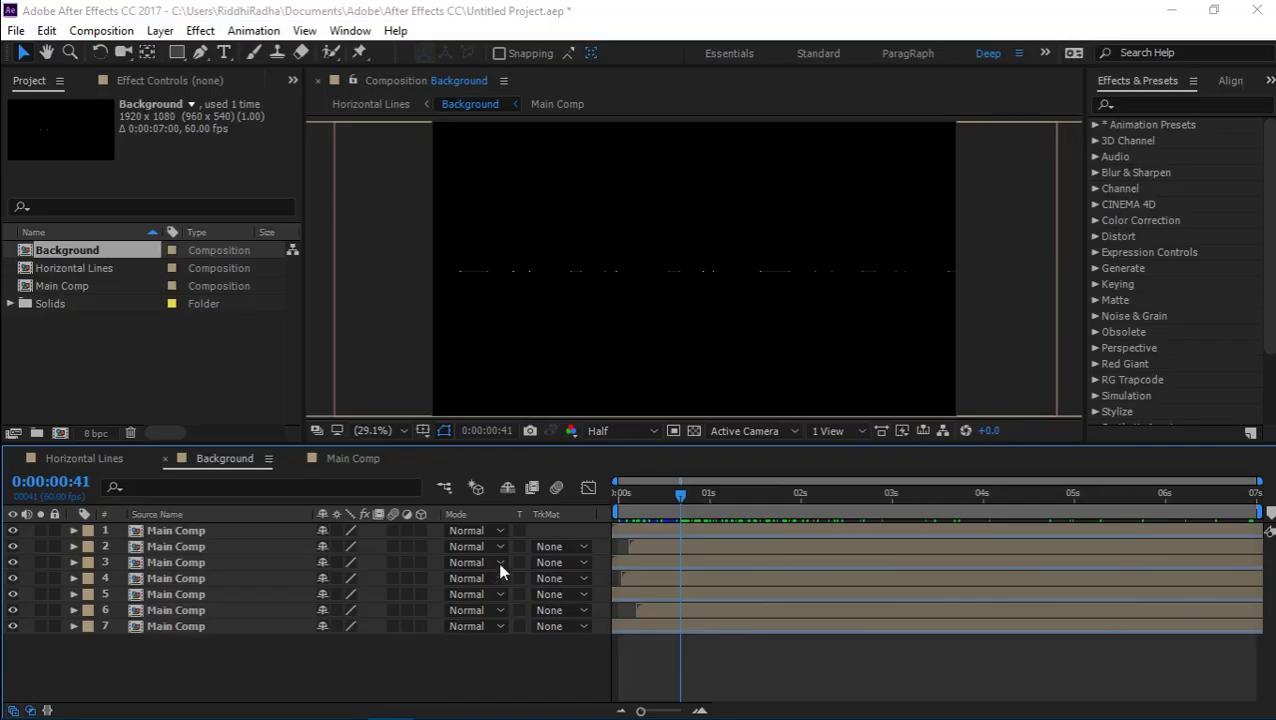
Set the duration of the Background composition to 9 seconds.
key(ctrl+k)
click(542, 427)
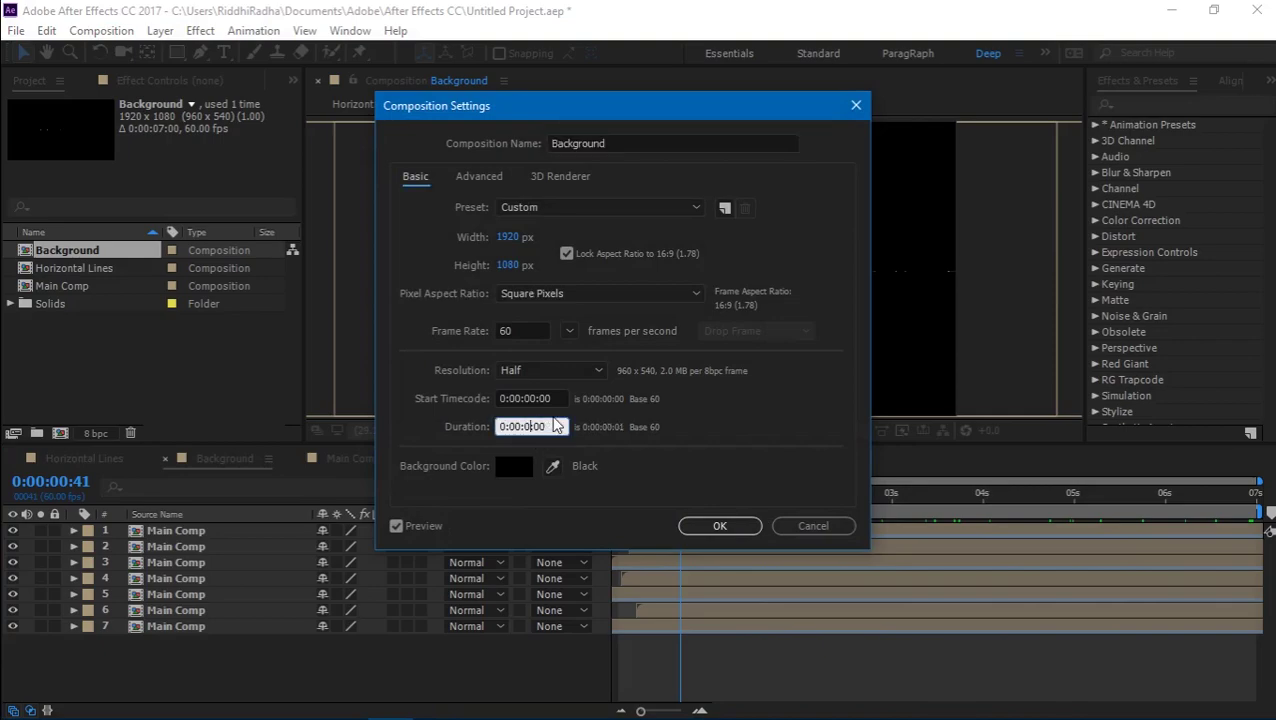
text(900)
key(Return)
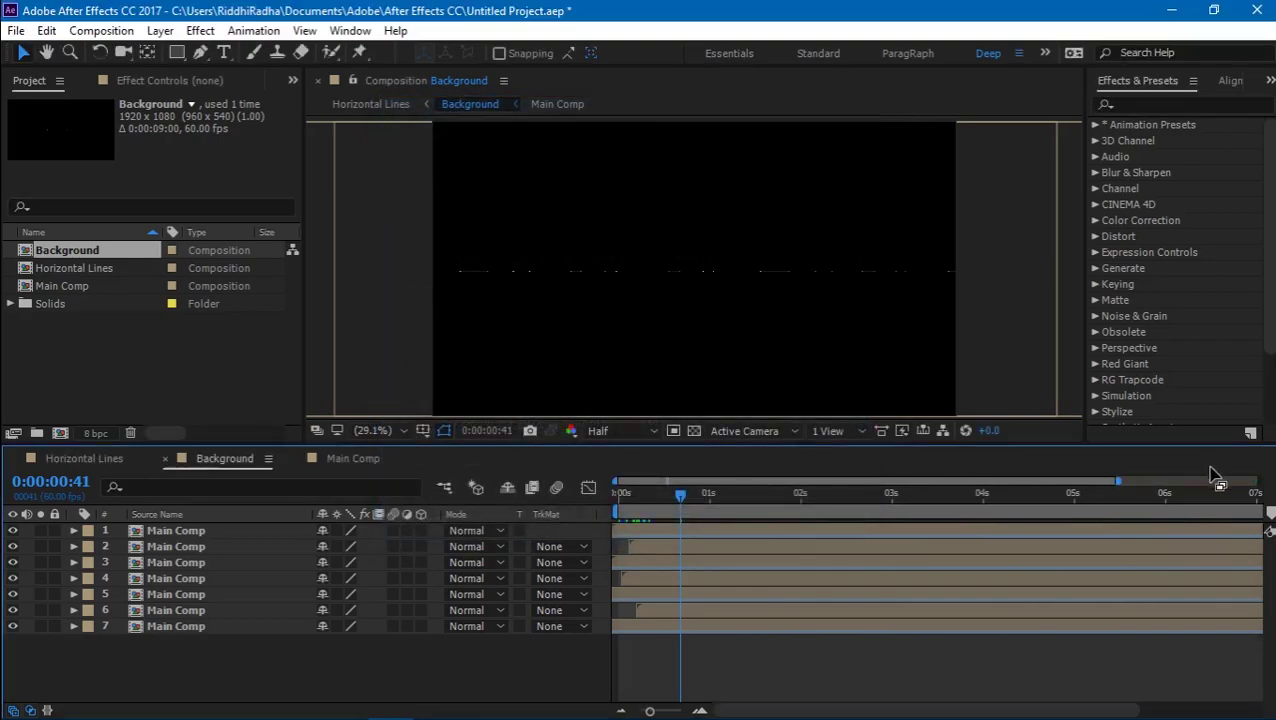
click(985, 493)
In Horizontal Lines, start the Background layer before the composition's beginning, extend its end past 7 seconds, and preview the animation.
click(83, 458)
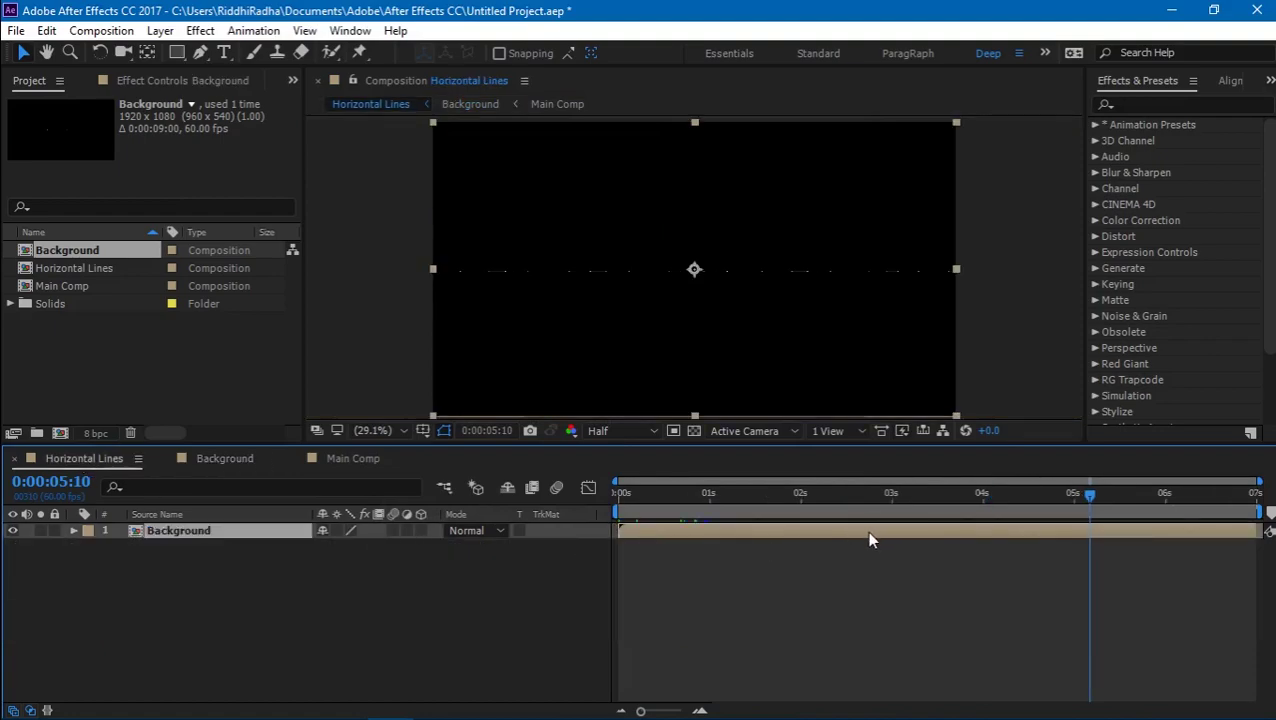
drag(870, 533, 737, 529)
drag(1121, 535, 1274, 545)
click(621, 492)
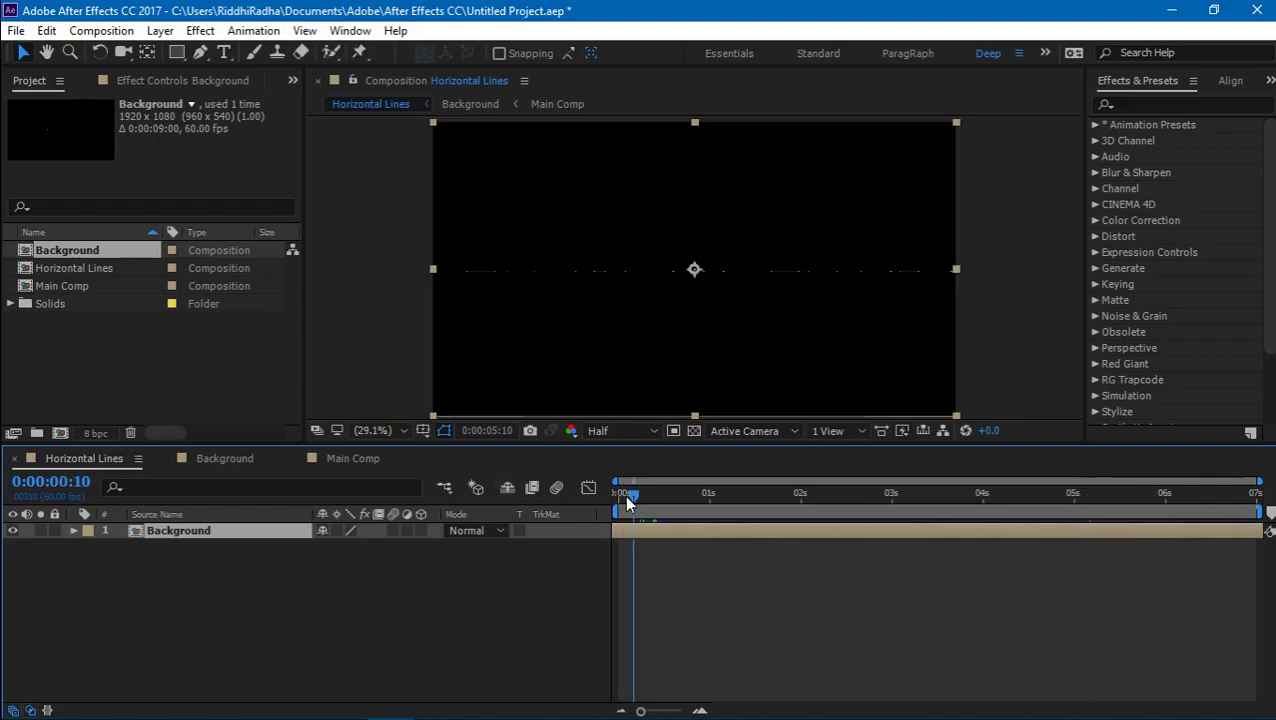
key(space)
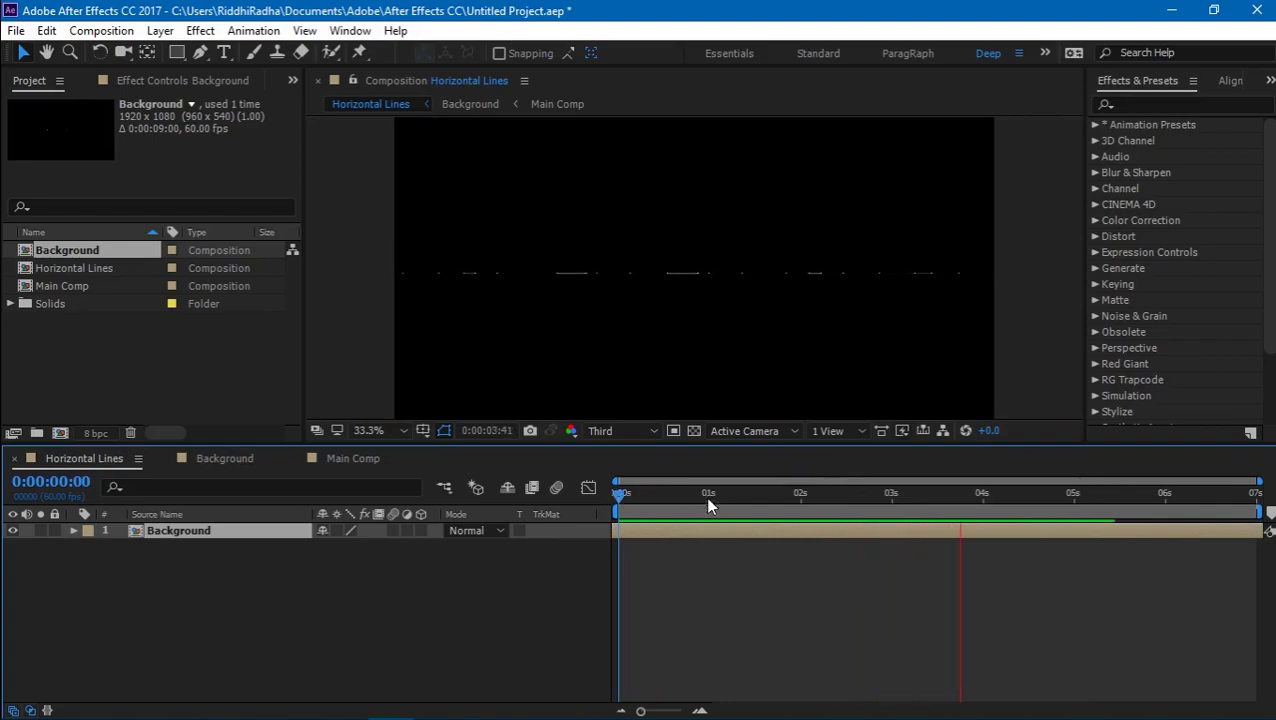
key(space)
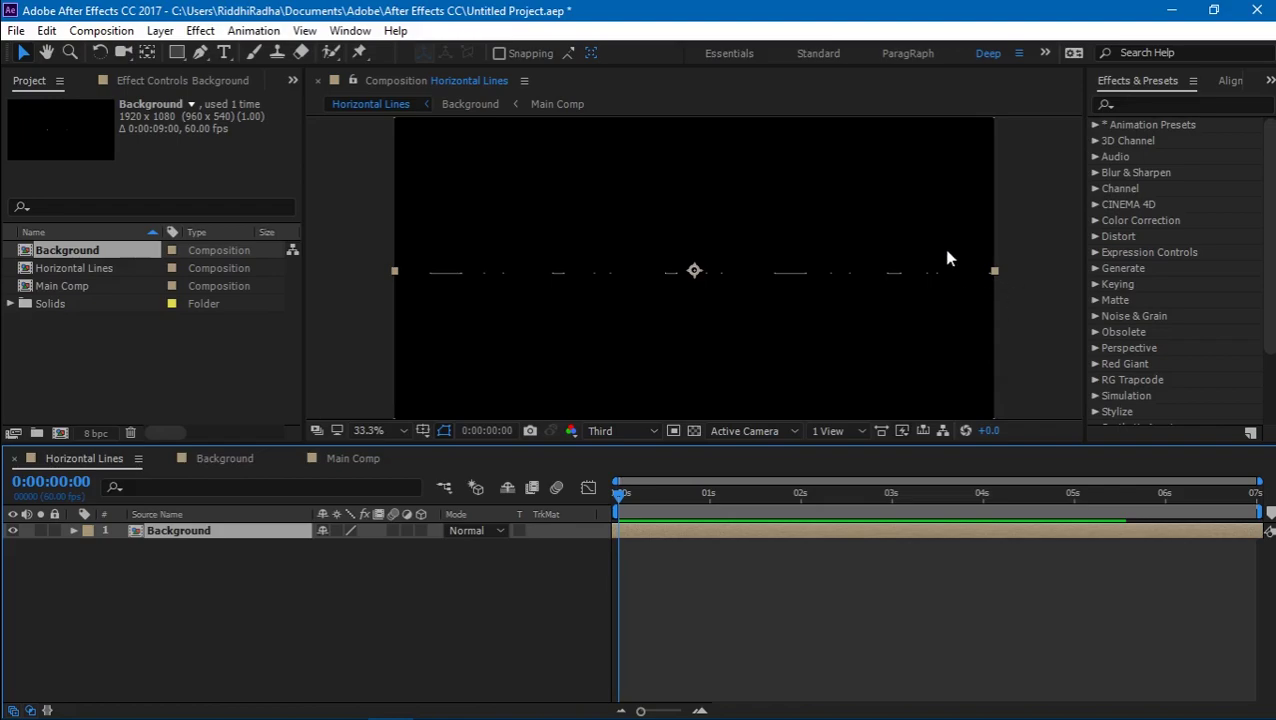
Duplicate the Background layer until there are five layers in Horizontal Lines.
key(ctrl+d)
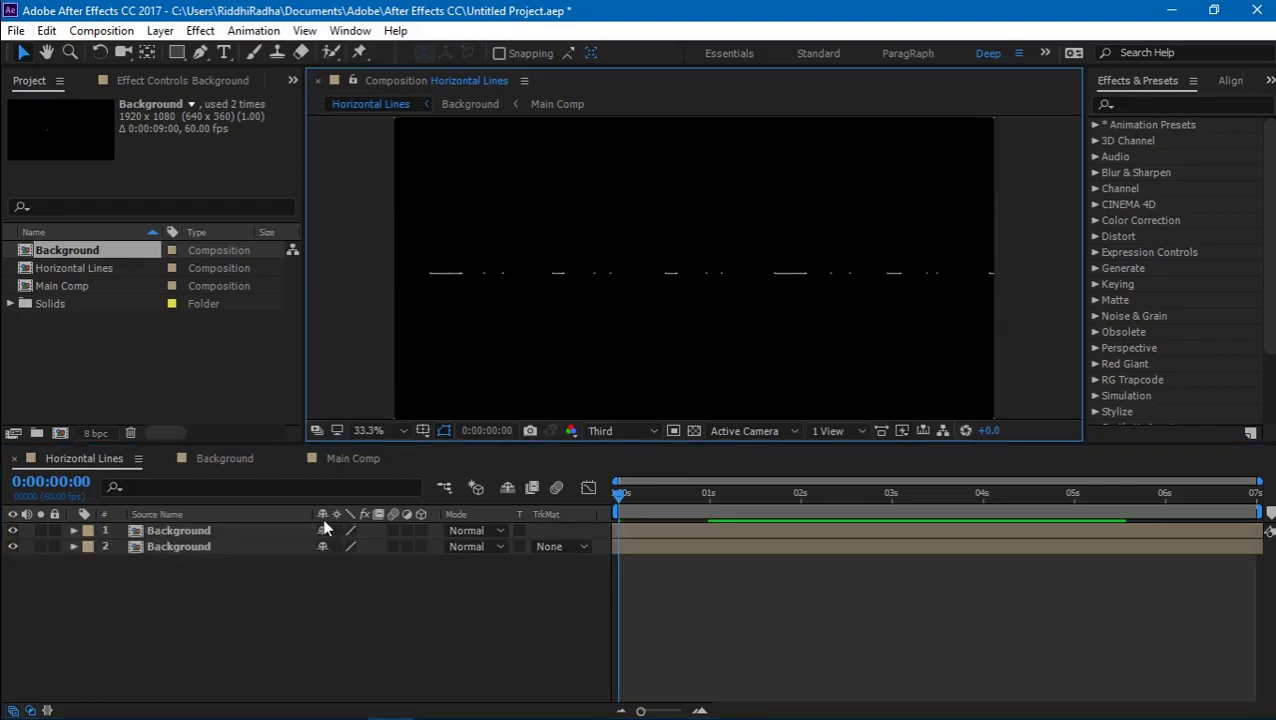
key(ctrl+d)
key(ctrl+d)
key(ctrl+d)
key(ctrl+d)
key(ctrl+d)
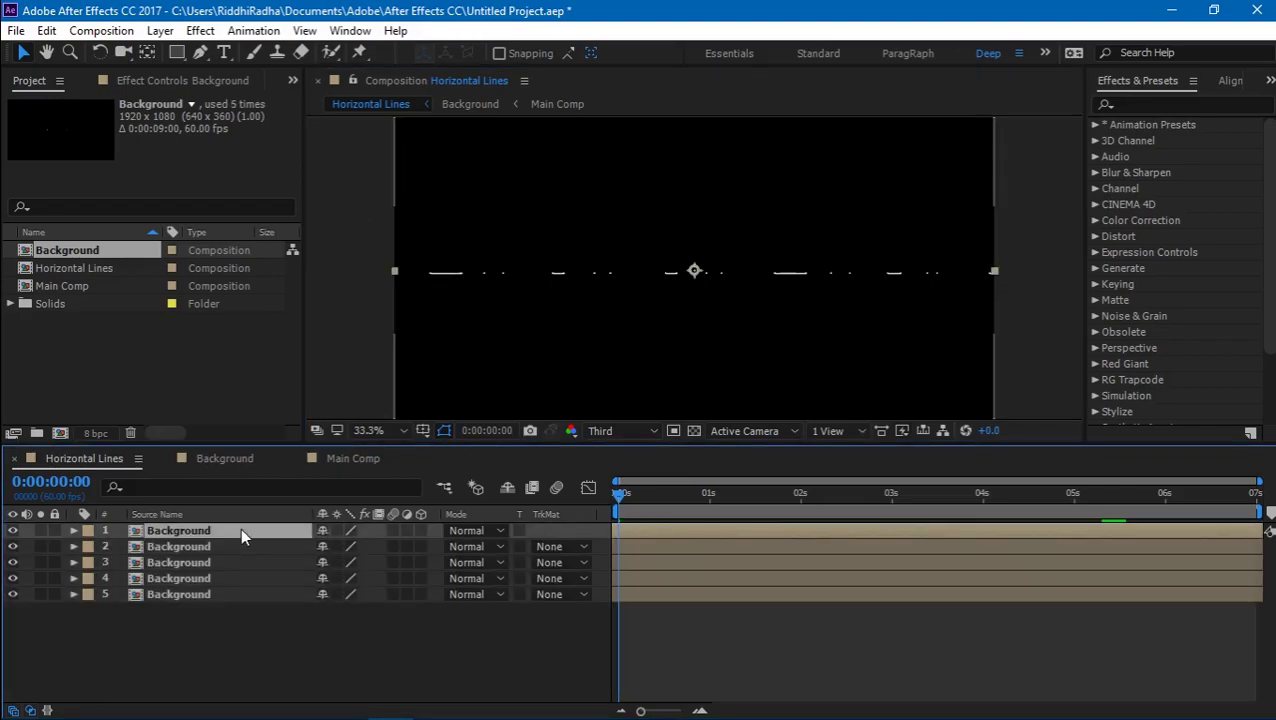
Bring Horizontal Lines to seven Background layers and offset the first copies upward into evenly spaced rows above the centre.
click(381, 431)
click(385, 100)
click(745, 358)
key(ctrl+Down)
key(shift+Up)
key(shift+Up)
key(shift+Up)
key(shift+Up)
key(shift+Up)
key(shift+Up)
key(shift+Up)
key(shift+Up)
key(ctrl+Down)
key(shift+Up)
key(shift+Up)
key(shift+Up)
key(shift+Up)
key(shift+Up)
key(shift+Up)
key(shift+Up)
key(shift+Up)
key(shift+Up)
key(shift+Up)
key(shift+Up)
key(shift+Up)
key(shift+Up)
key(shift+Up)
key(shift+Up)
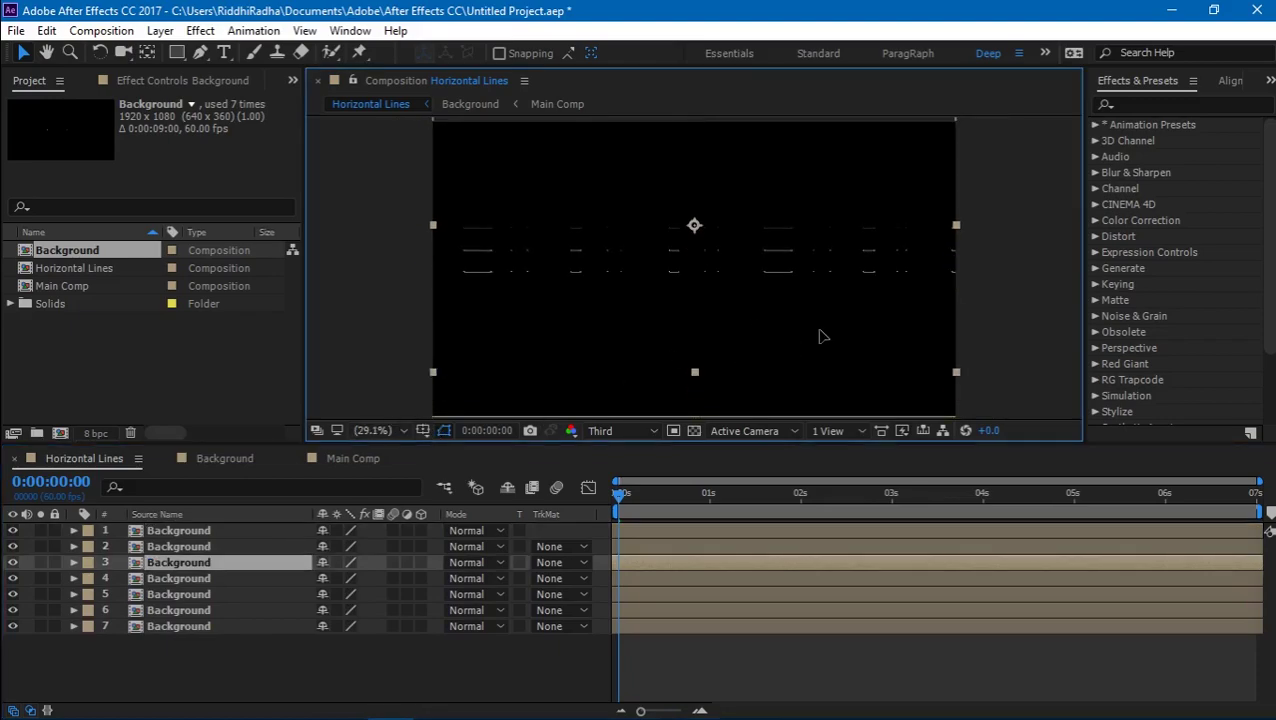
Move the remaining Background copies upward, one row spacing each, to fill the upper half of the frame.
click(243, 580)
click(233, 594)
click(233, 610)
click(233, 626)
key(ctrl+d)
key(ctrl+d)
key(ctrl+d)
click(233, 642)
drag(849, 364, 849, 251)
key(ctrl+z)
key(ctrl+z)
key(ctrl+z)
key(ctrl+z)
key(ctrl+z)
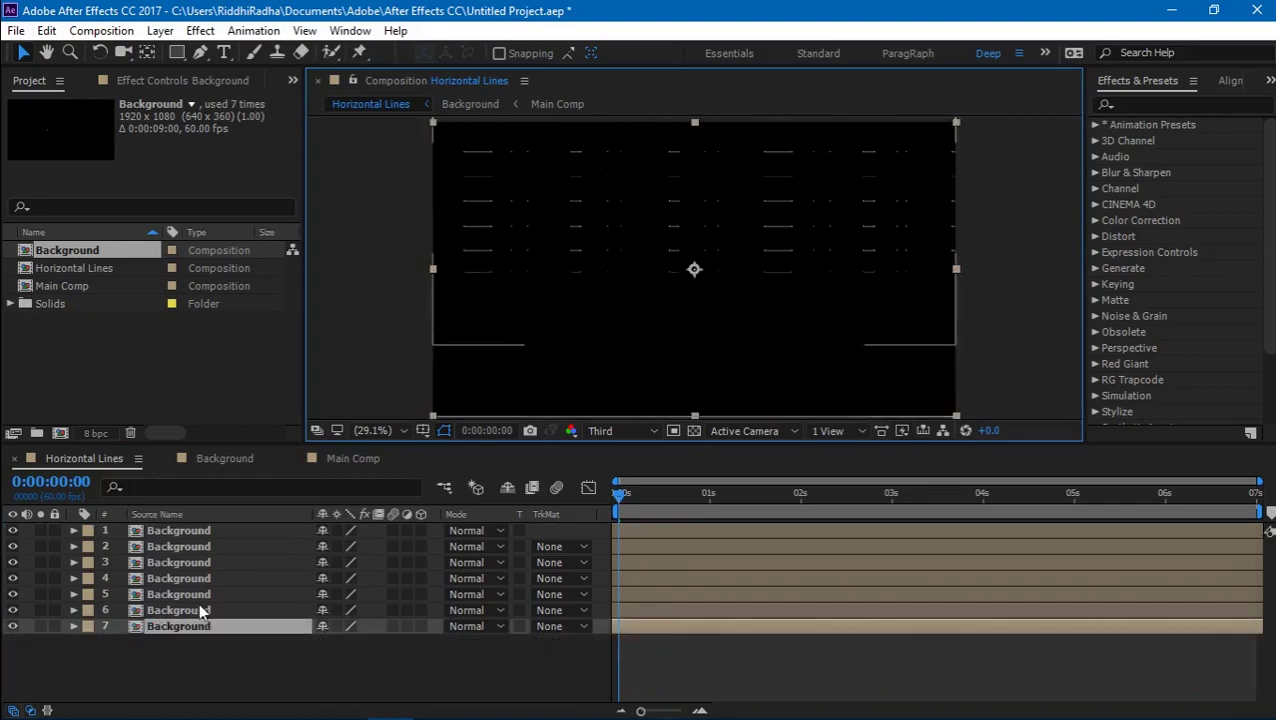
Duplicate the Background layer until there are fourteen, and spread the new copies as rows down the lower half of the frame.
drag(845, 364, 845, 224)
key(ctrl+d)
key(ctrl+d)
key(ctrl+d)
key(ctrl+d)
key(ctrl+d)
key(ctrl+d)
key(ctrl+d)
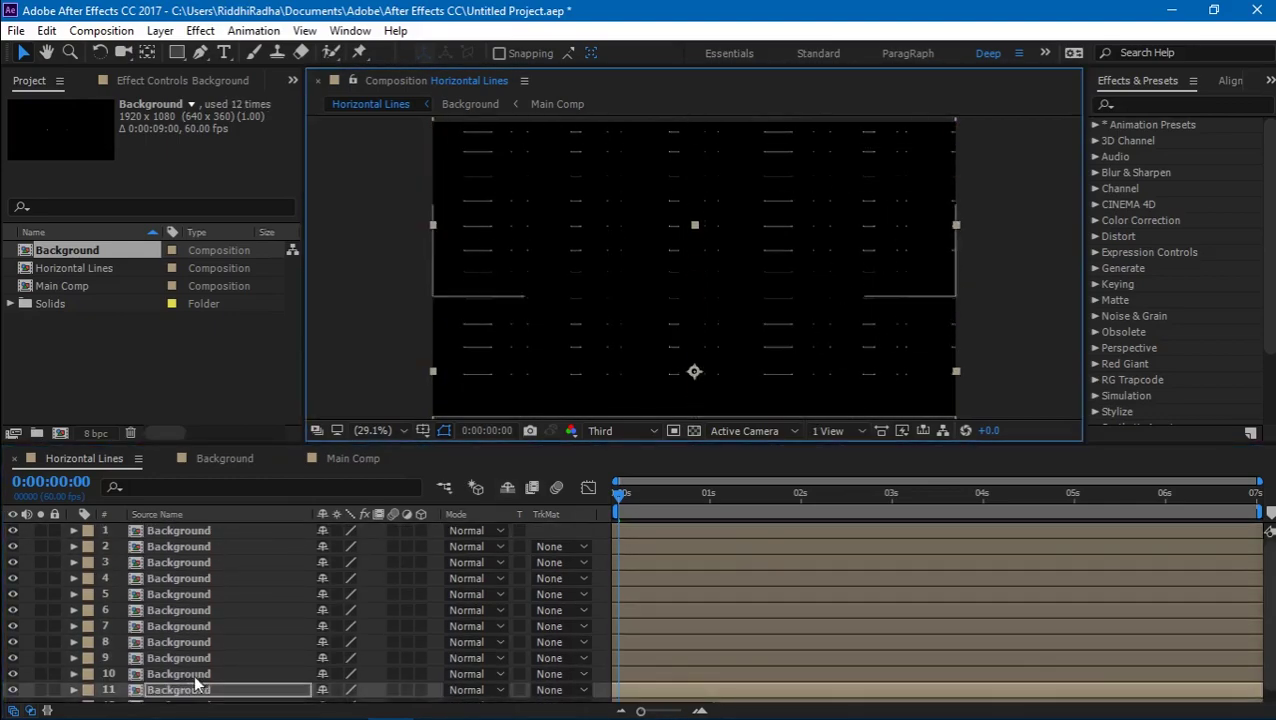
click(882, 340)
scroll(578, 607, up, 2)
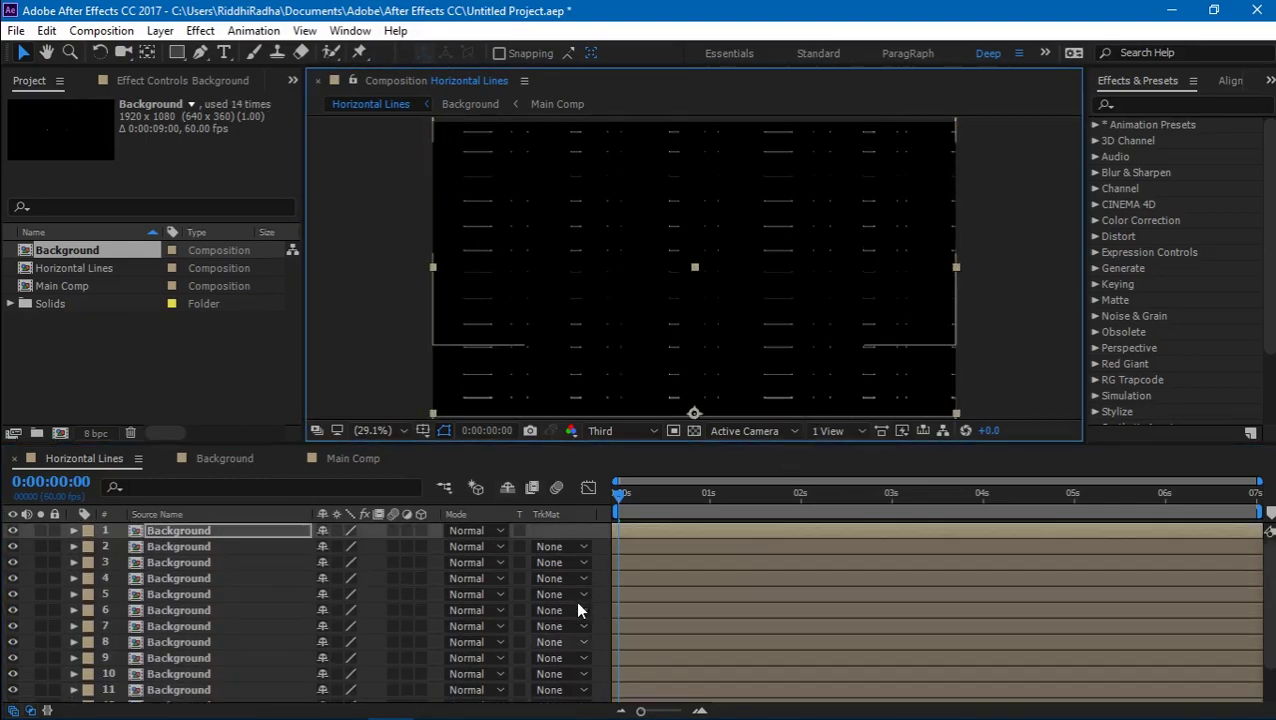
Preview the stacked rows in Horizontal Lines and look over the layers of the Background composition.
scroll(308, 541, down, 2)
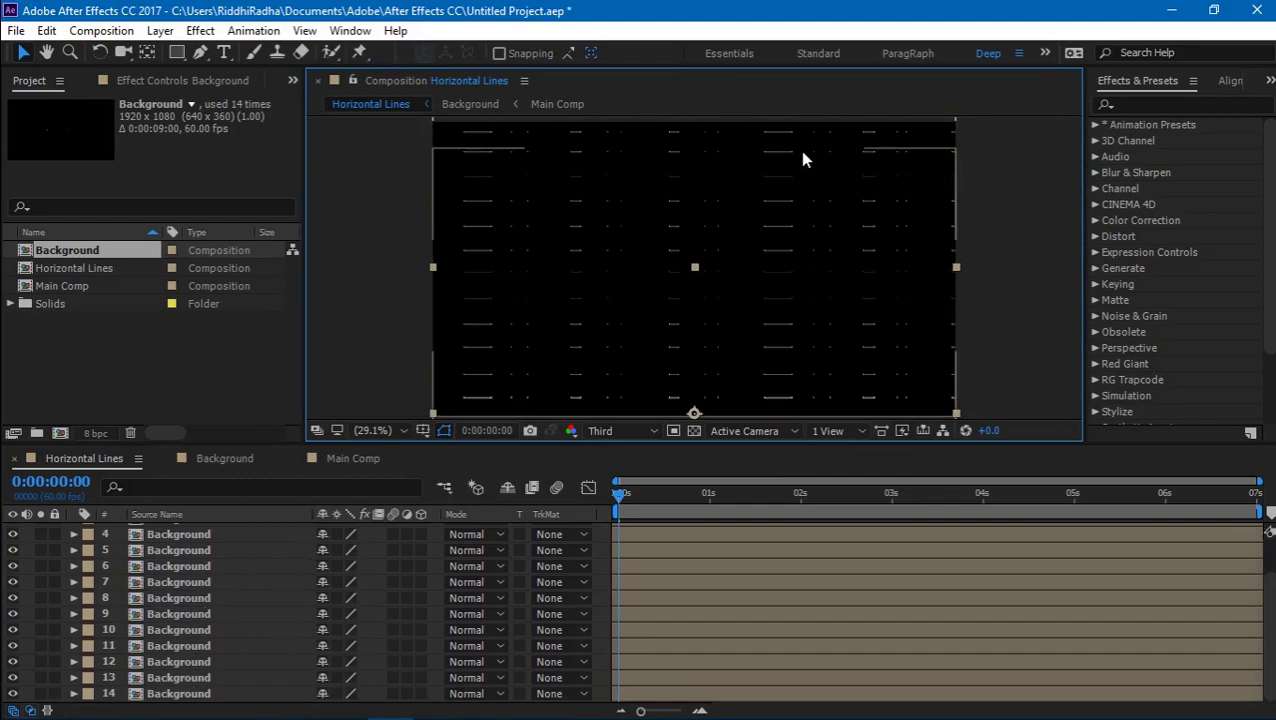
key(space)
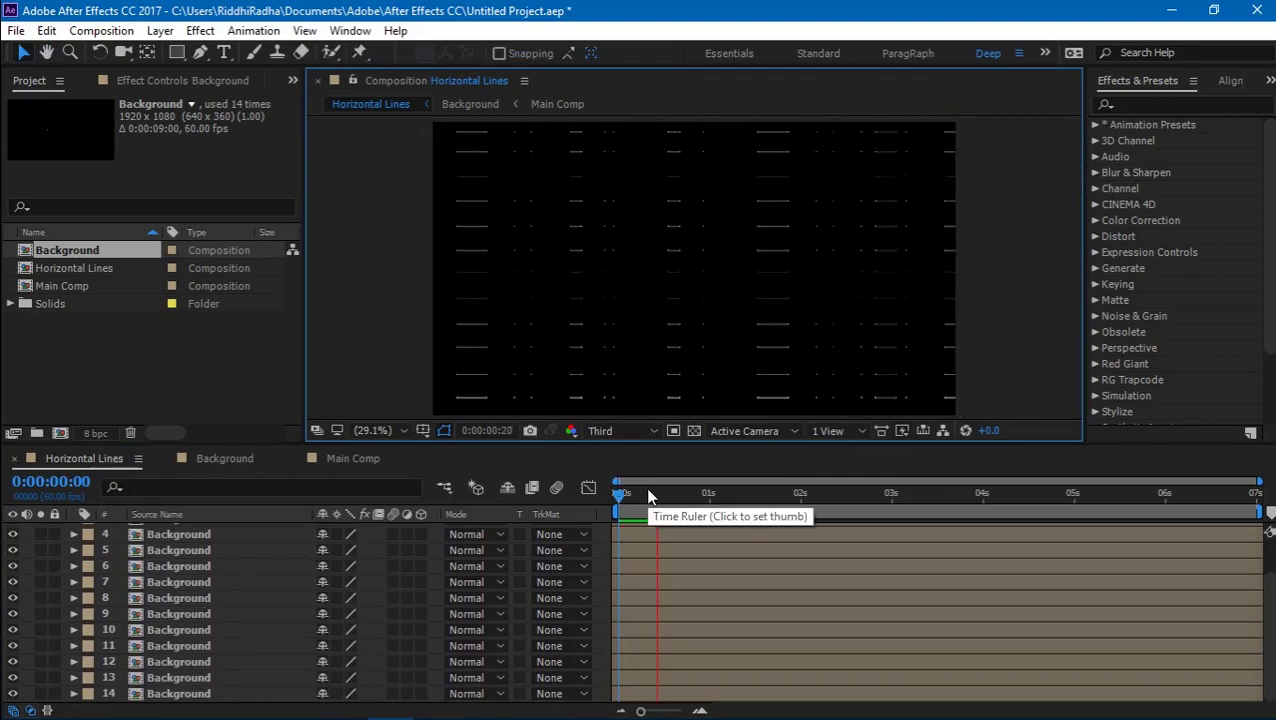
key(space)
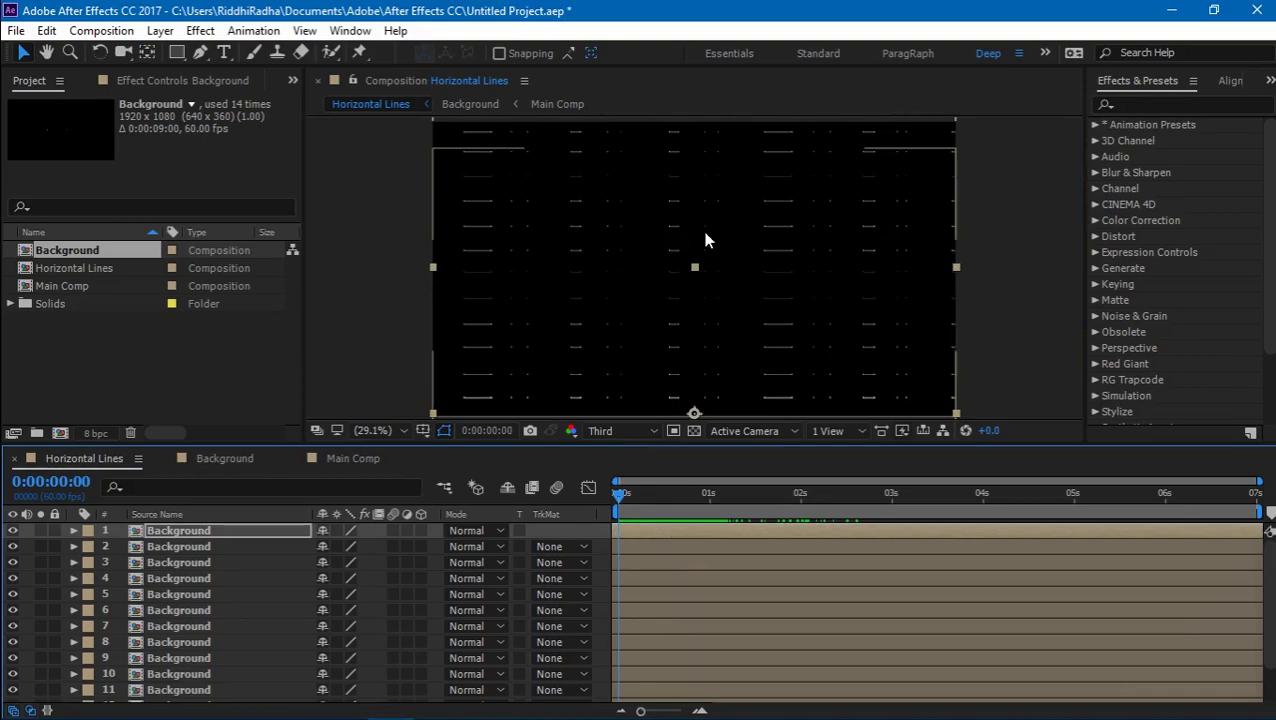
drag(668, 518, 667, 689)
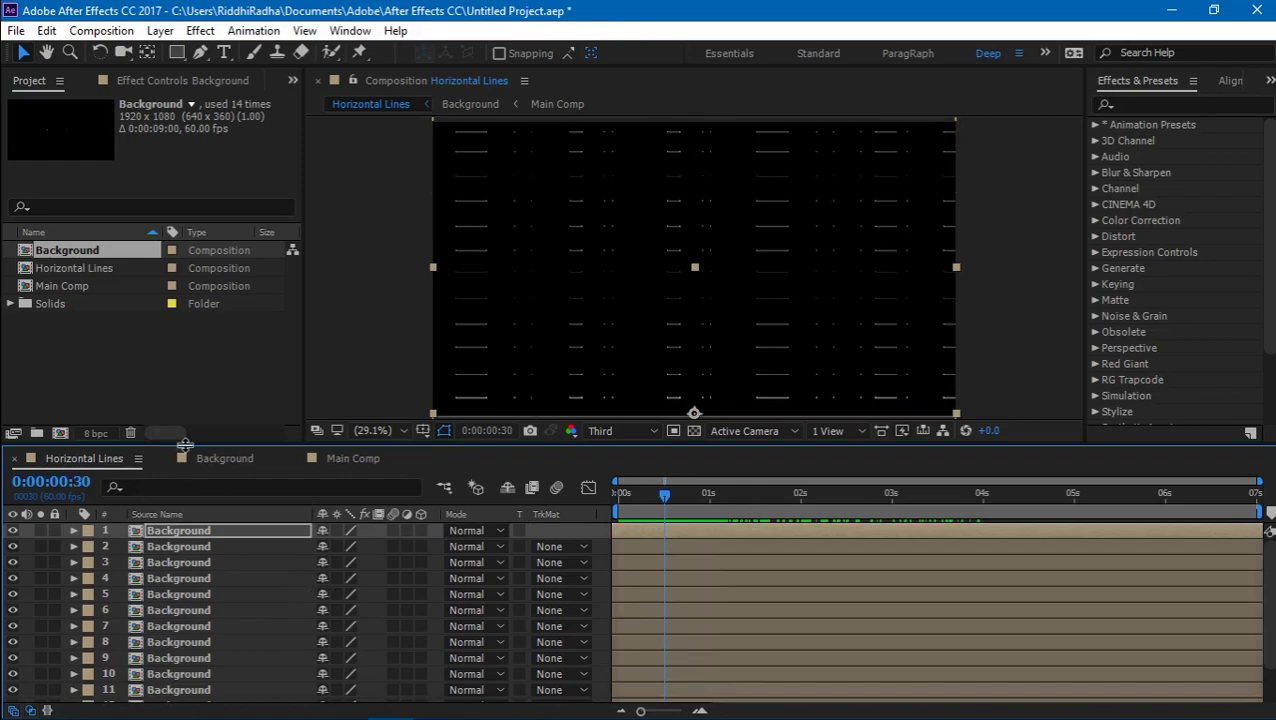
click(222, 457)
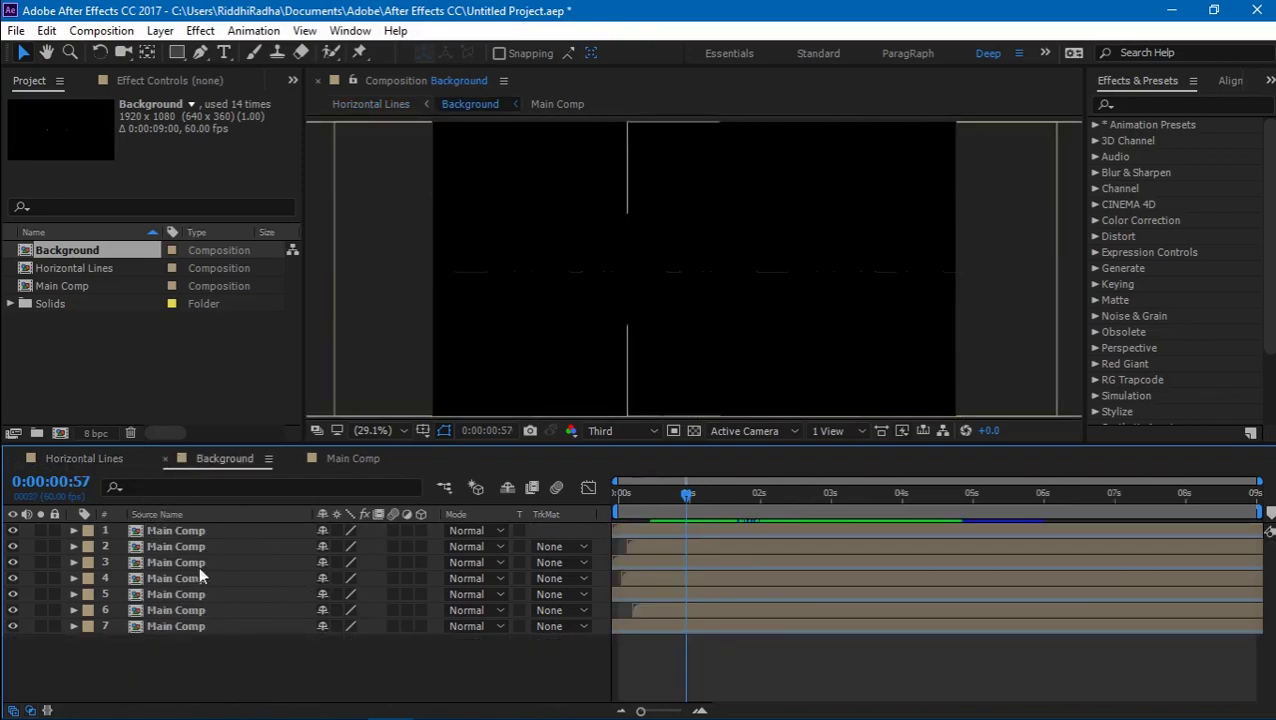
click(80, 458)
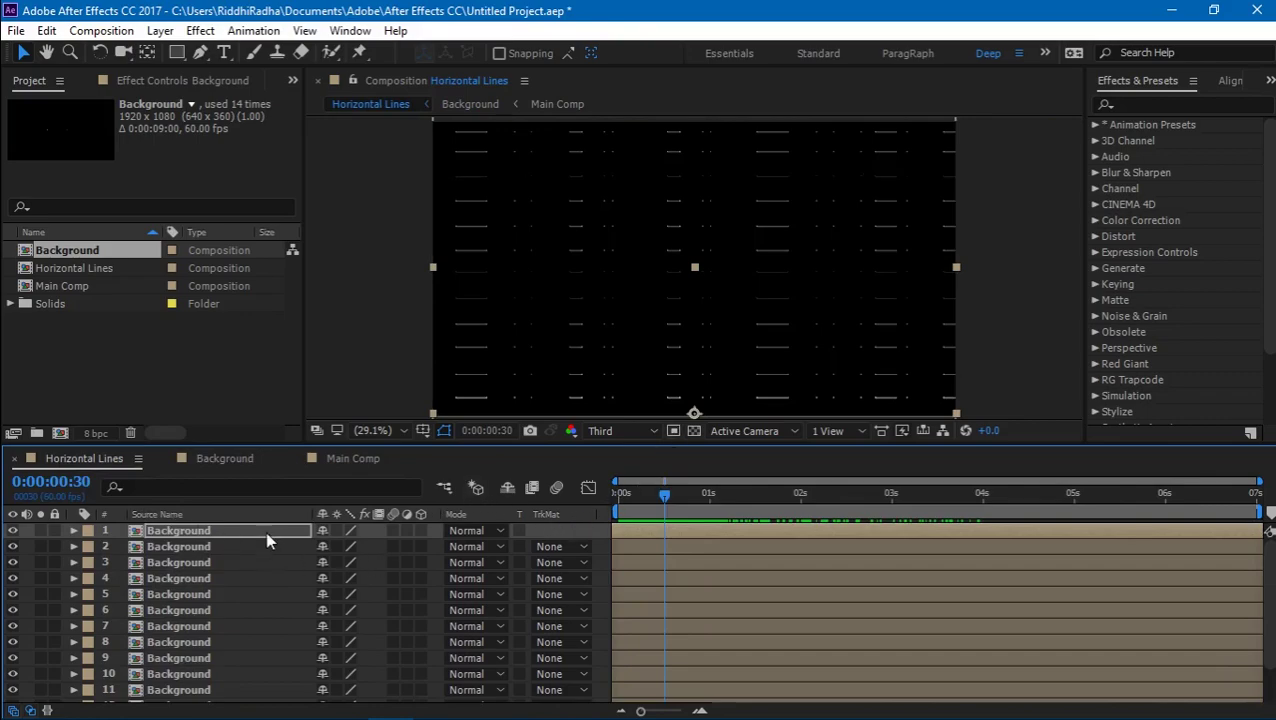
Time-reverse Background layers 1, 3, 6, 9, 11 and 14 in Horizontal Lines.
key(grave)
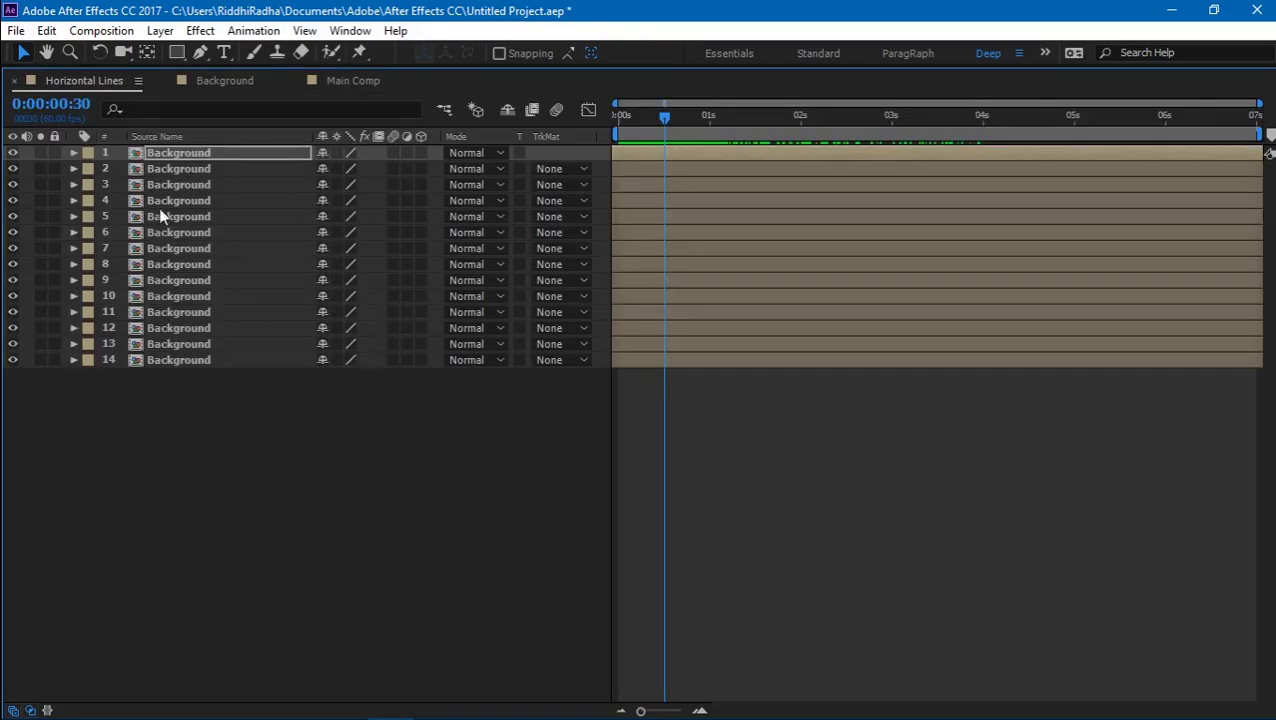
click(712, 264)
click(694, 345)
click(239, 359)
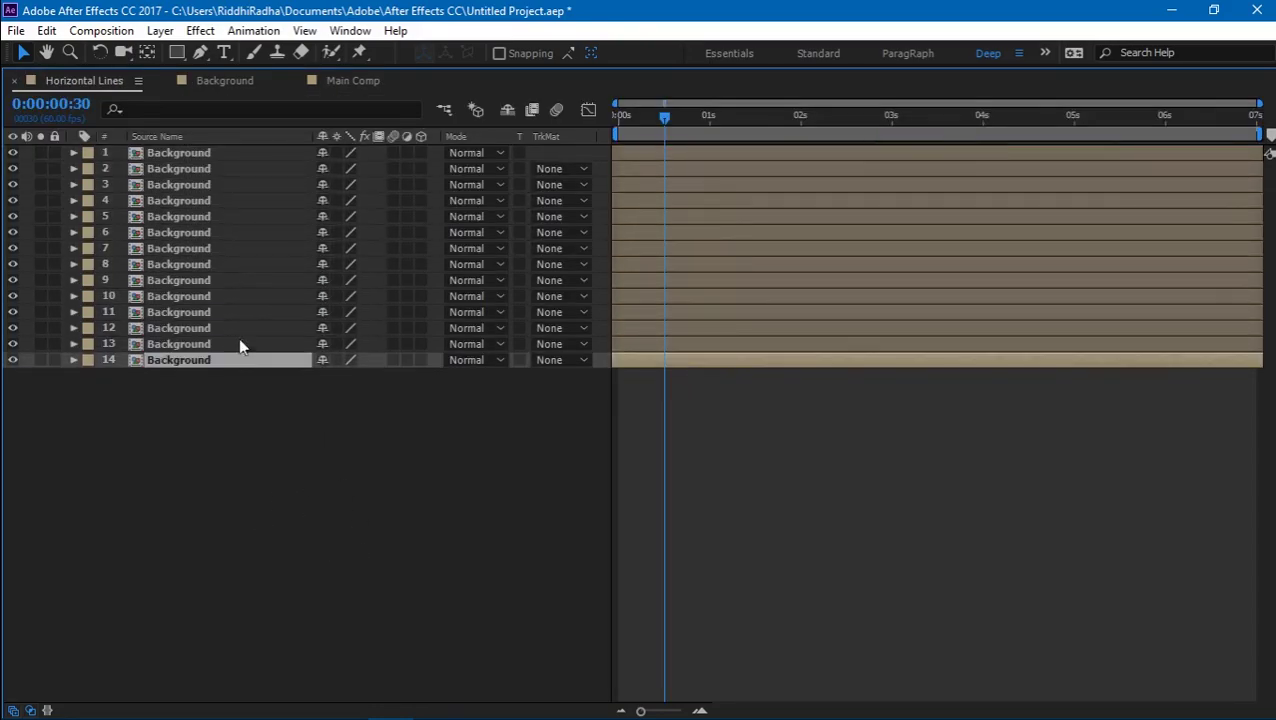
ctrl+click(239, 313)
ctrl+click(239, 281)
ctrl+click(239, 233)
ctrl+click(239, 185)
ctrl+click(238, 154)
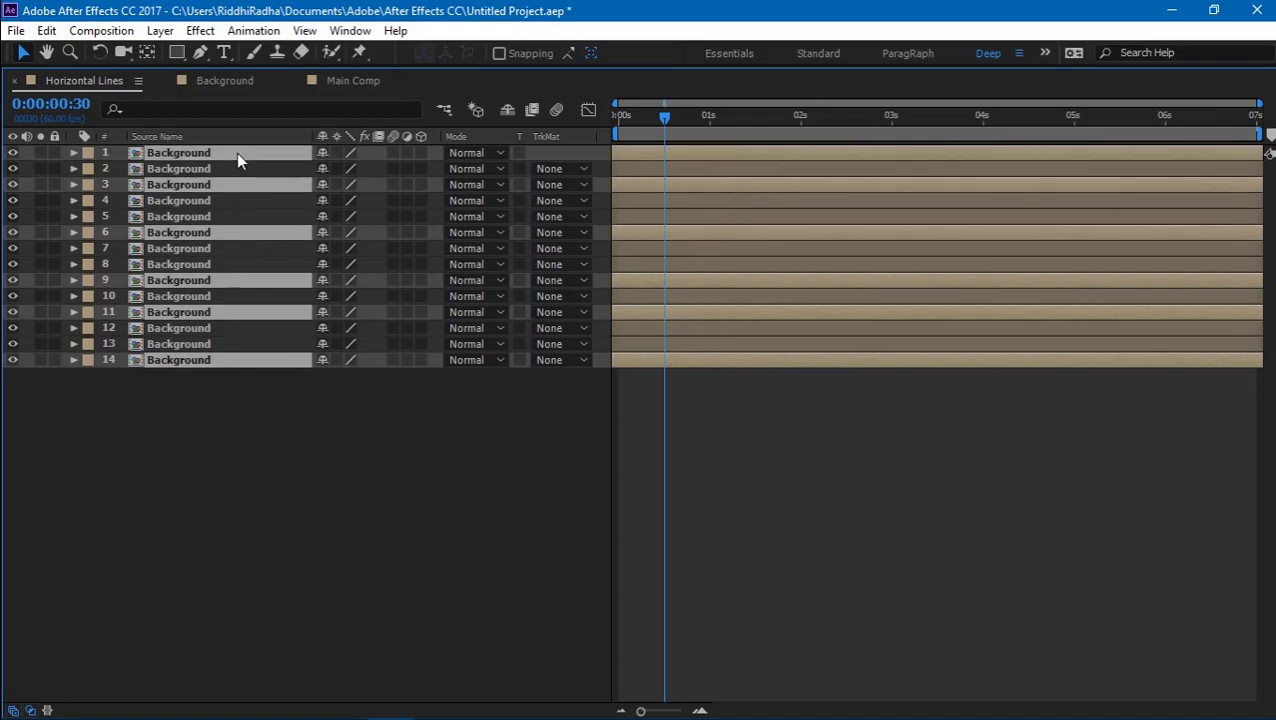
right_click(236, 153)
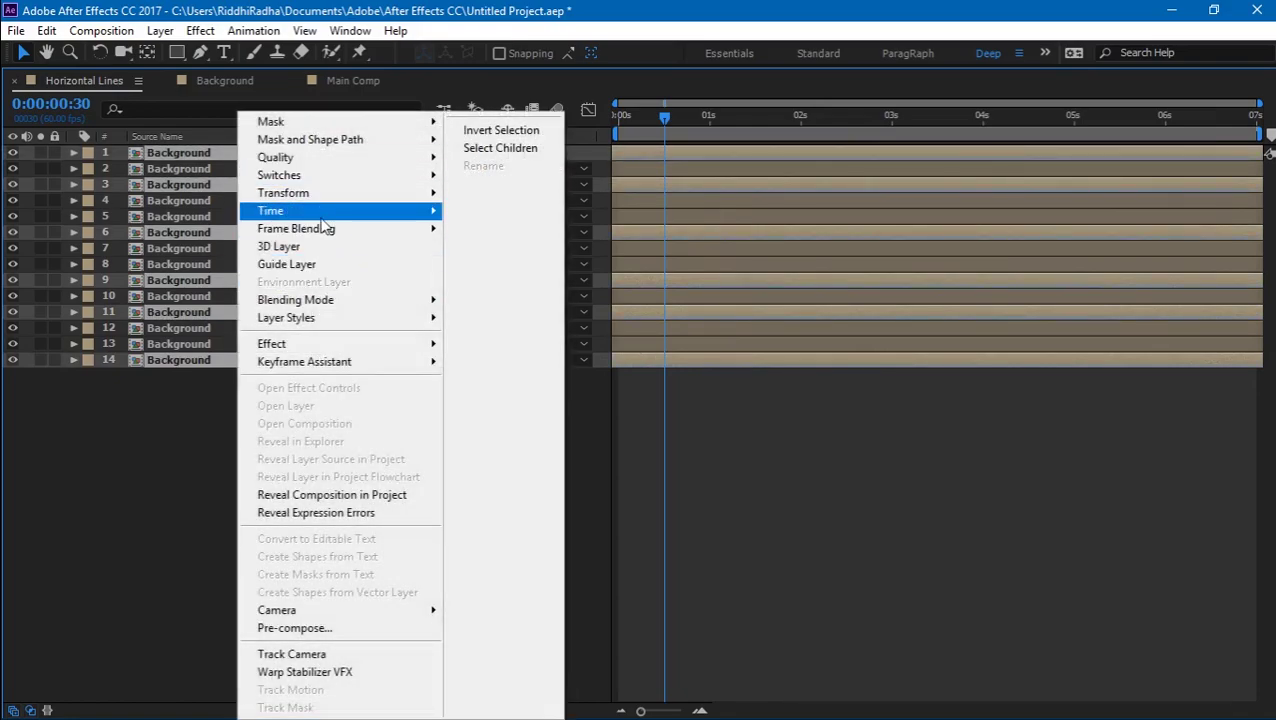
mouse_move(430, 211)
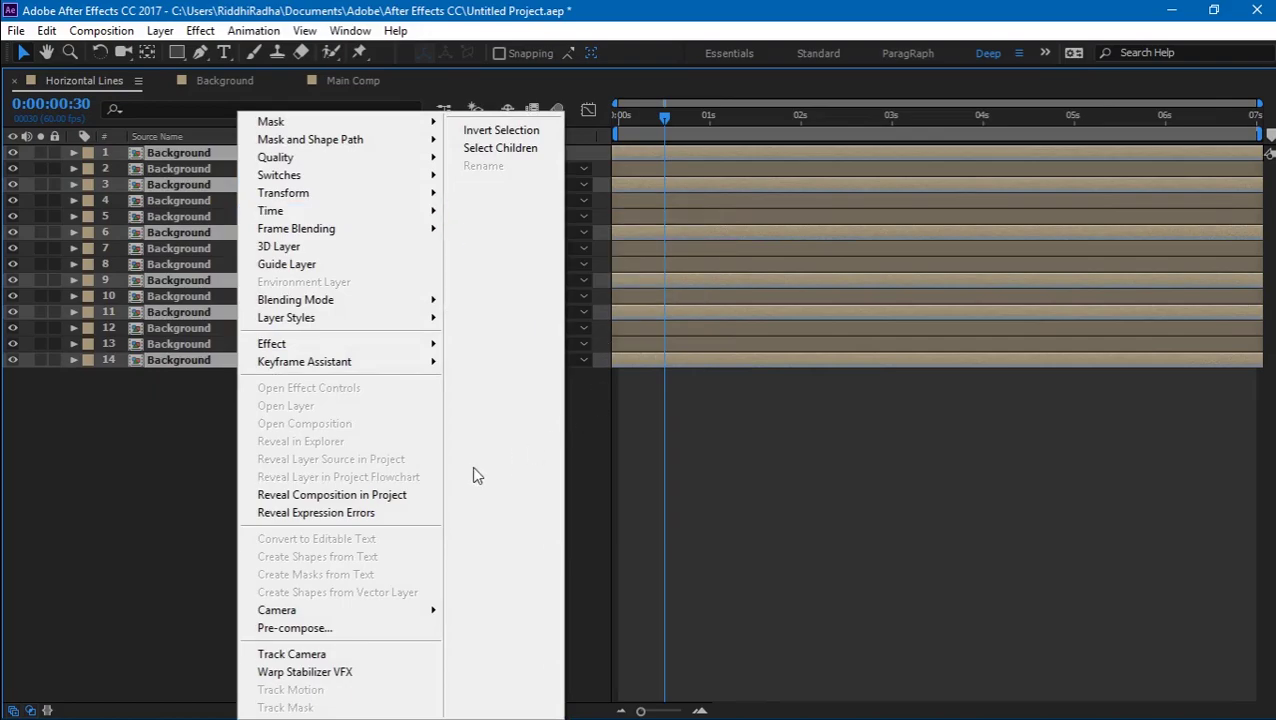
click(158, 483)
key(grave)
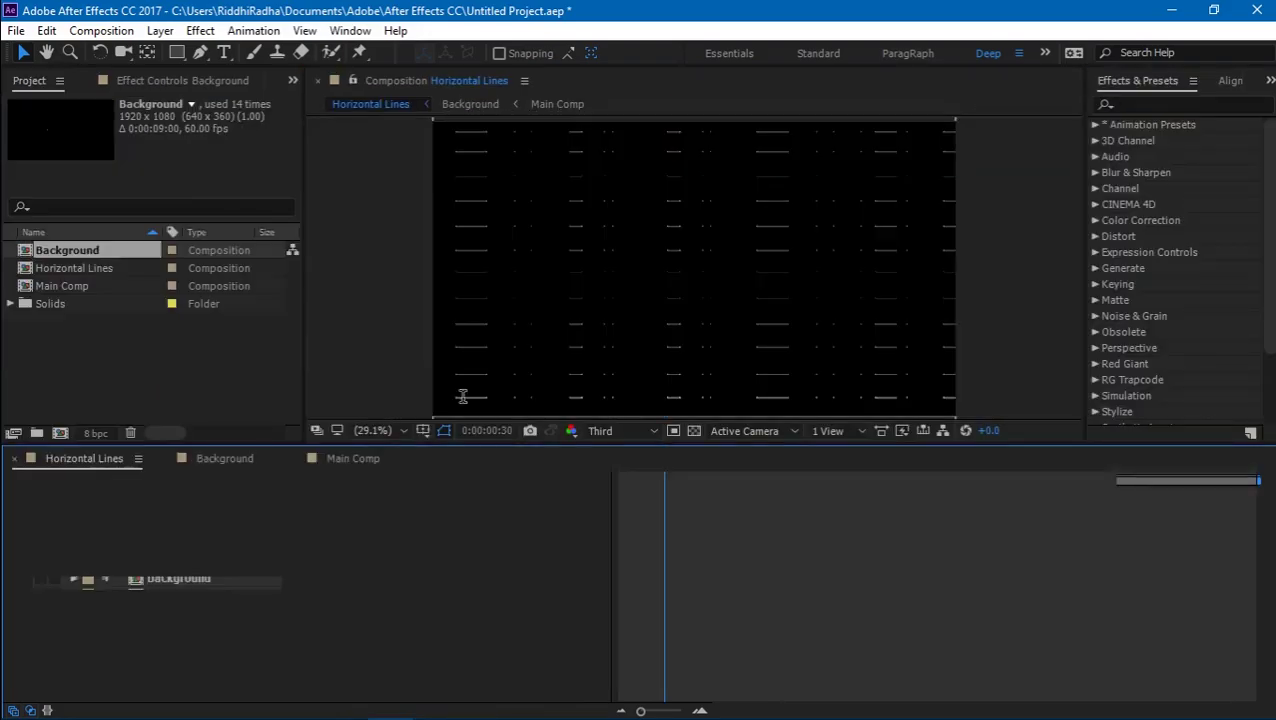
Preview the animation from the start and pre-compose all Background layers into Pre-comp 1.
drag(686, 487, 592, 497)
key(space)
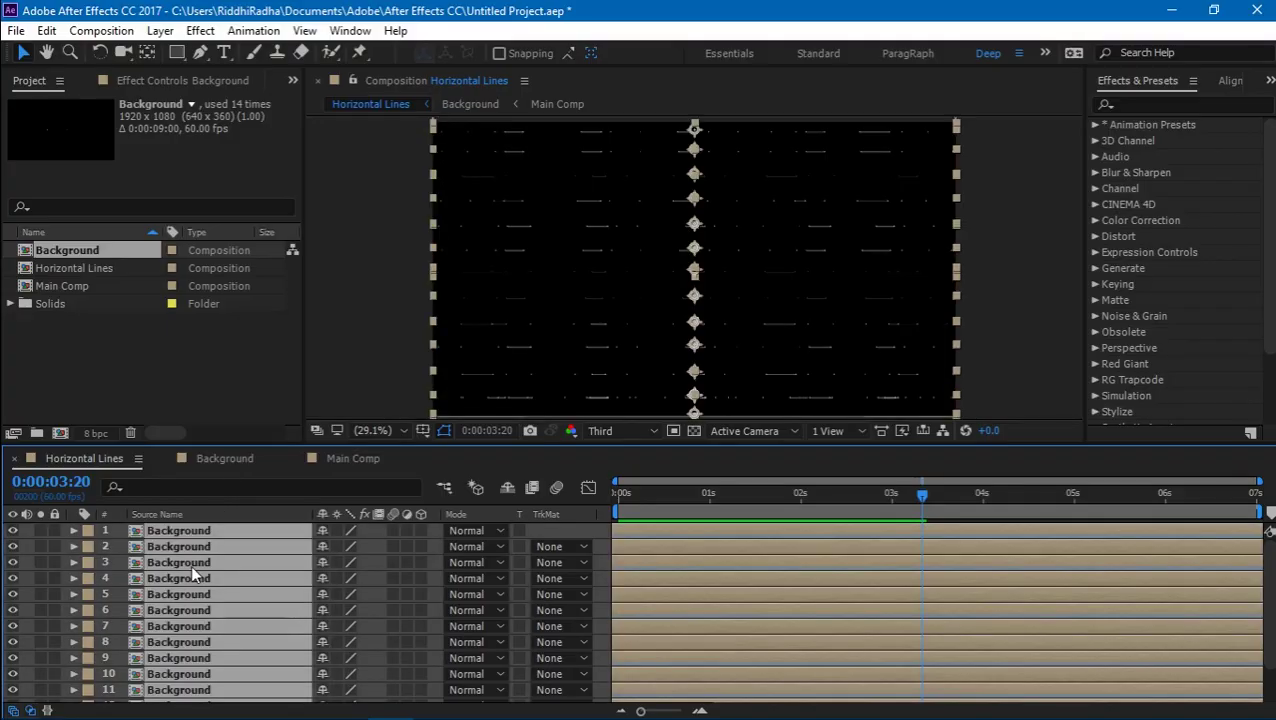
key(ctrl+shift+c)
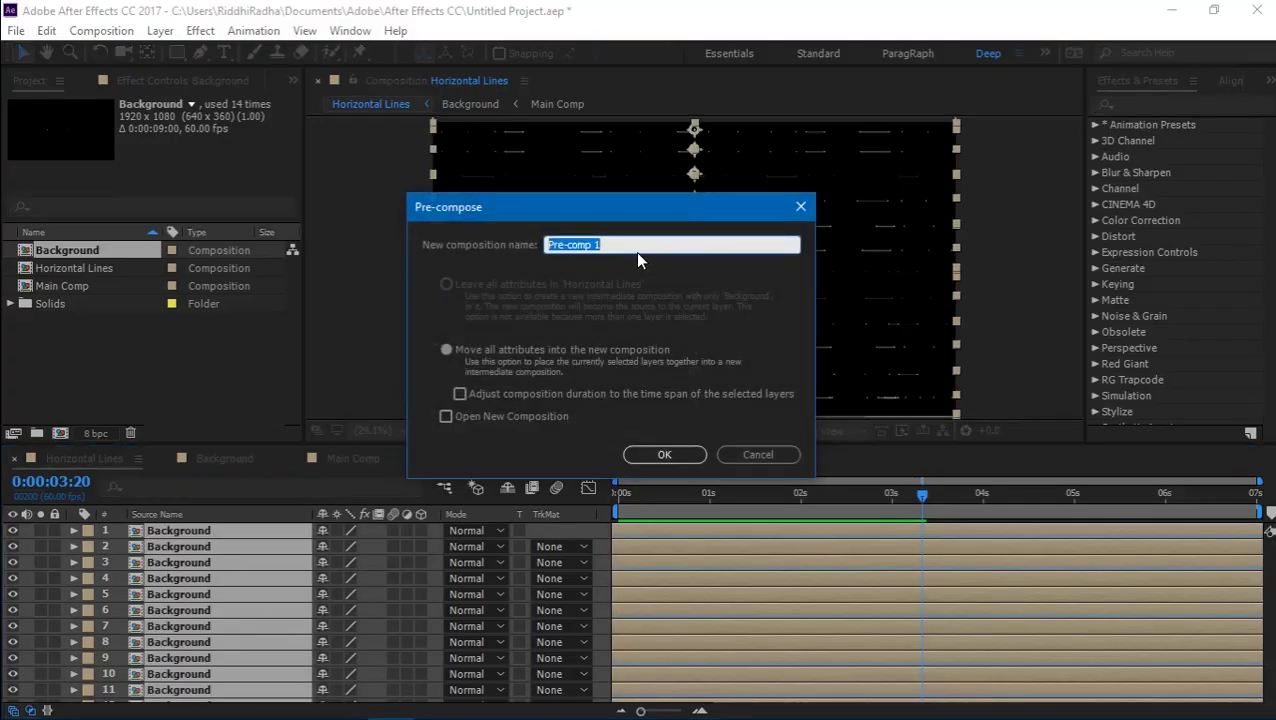
key(Escape)
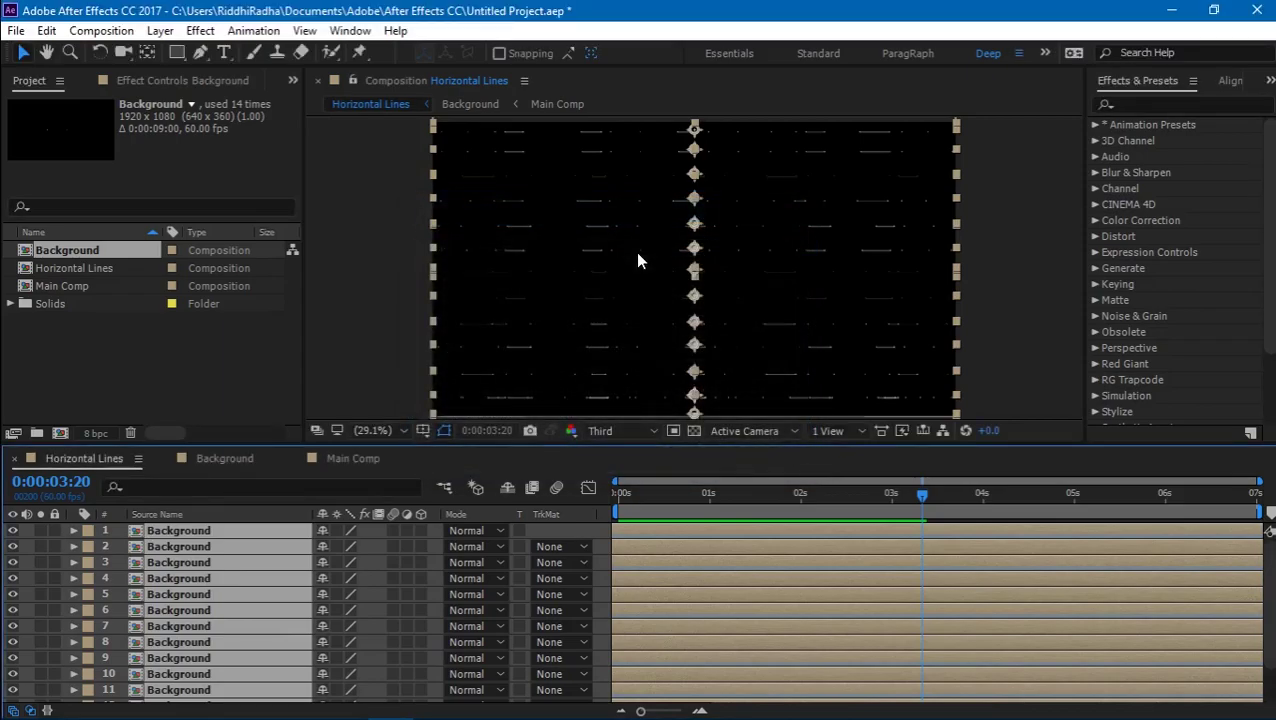
key(ctrl+shift+c)
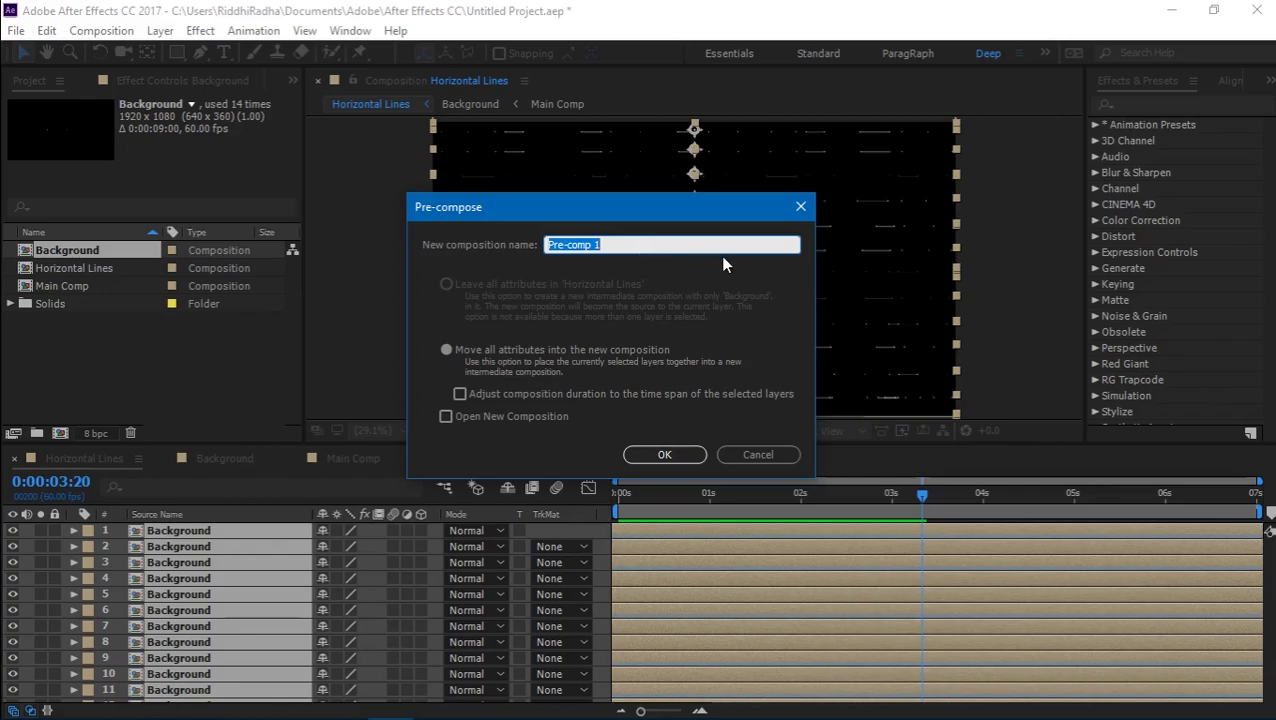
key(Return)
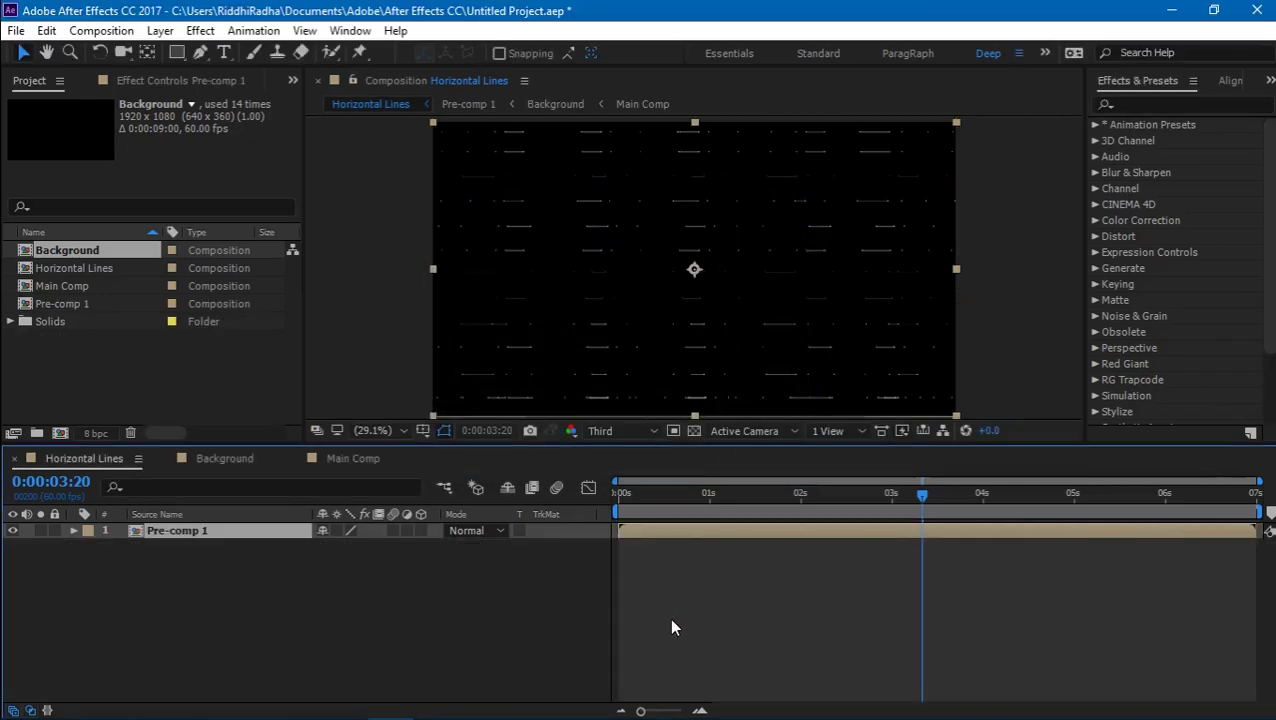
Add a 1920 x 1080 dark gray solid with colour 444444 and place it beneath Pre-comp 1.
drag(661, 494, 604, 507)
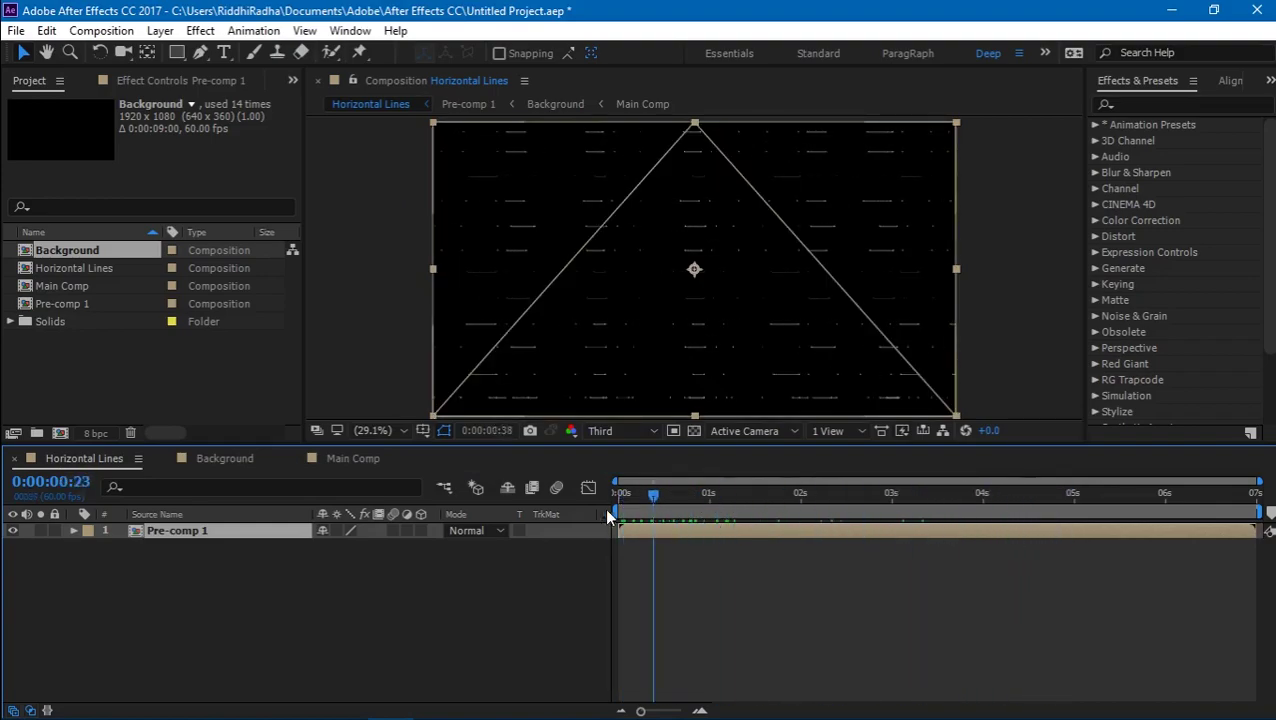
click(276, 572)
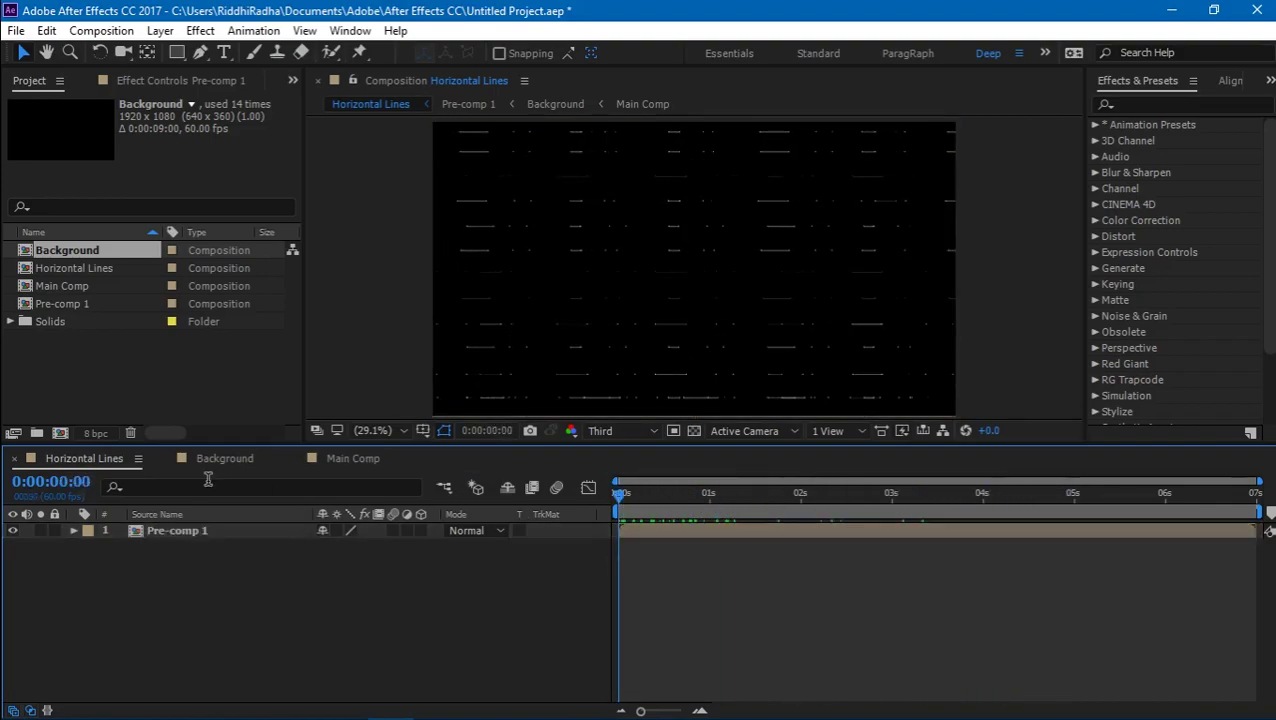
click(160, 30)
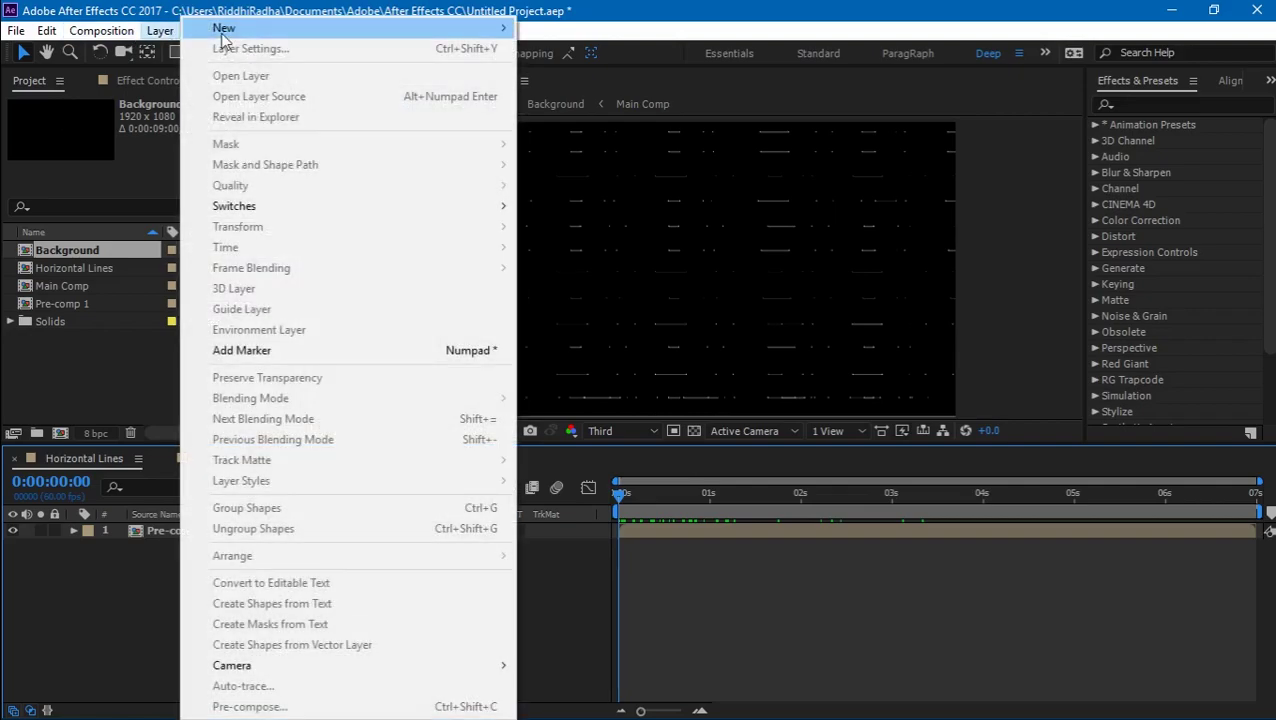
mouse_move(222, 24)
click(573, 48)
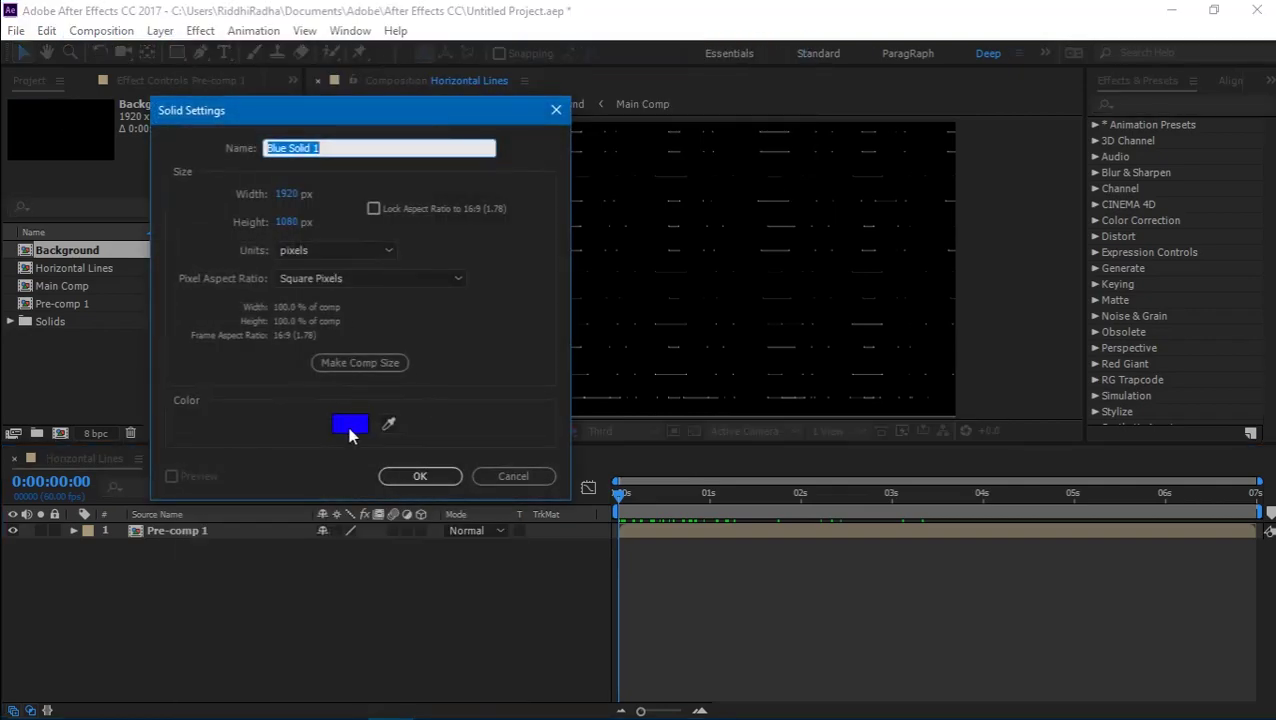
click(350, 425)
drag(137, 286, 5, 450)
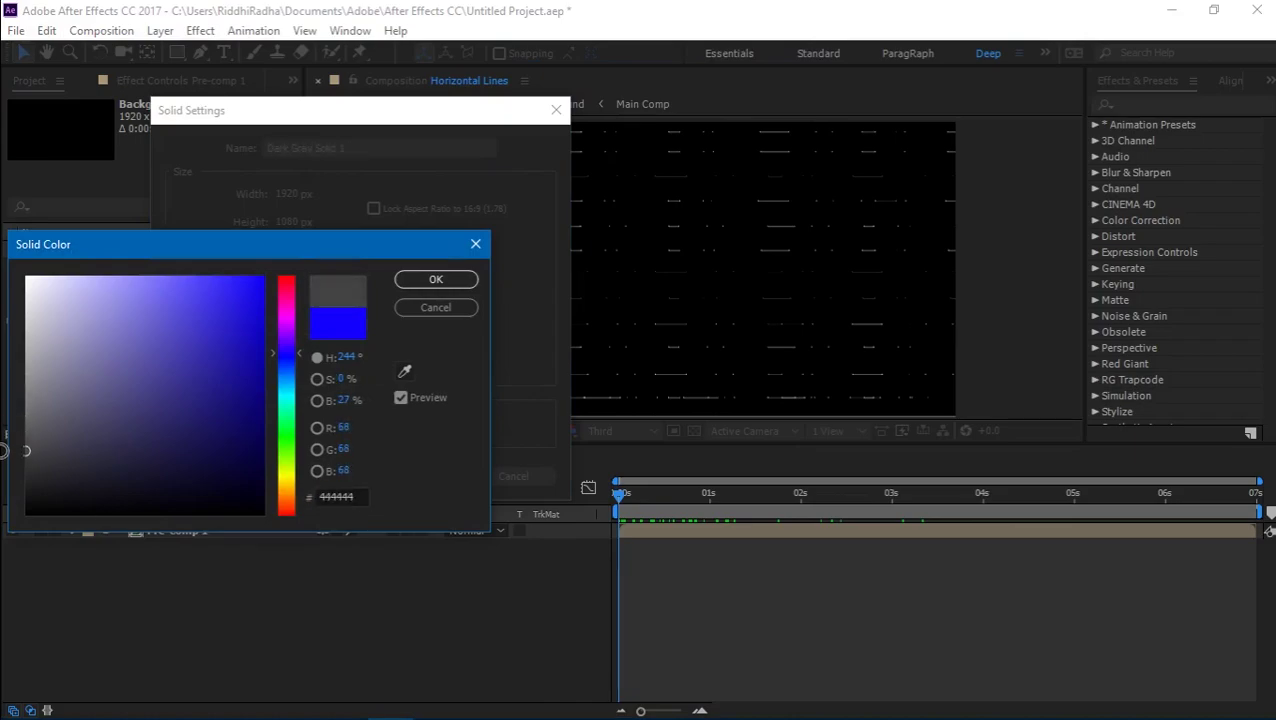
click(418, 279)
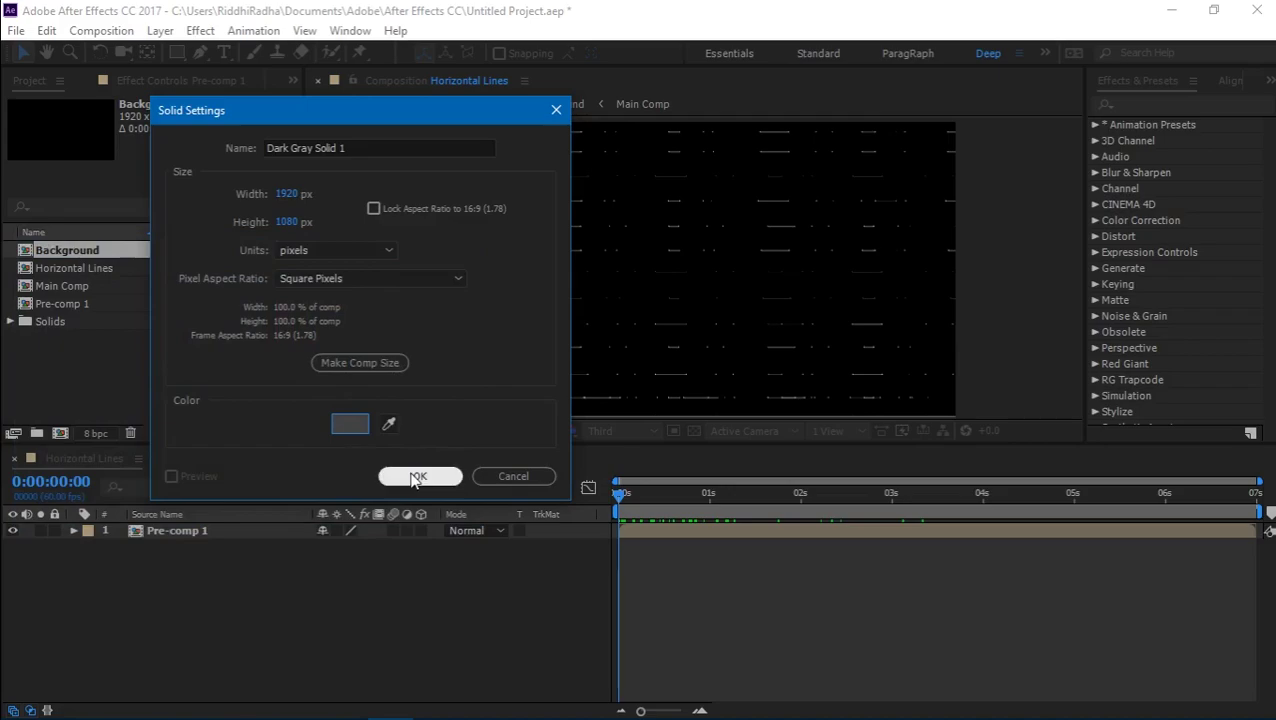
click(416, 477)
click(207, 530)
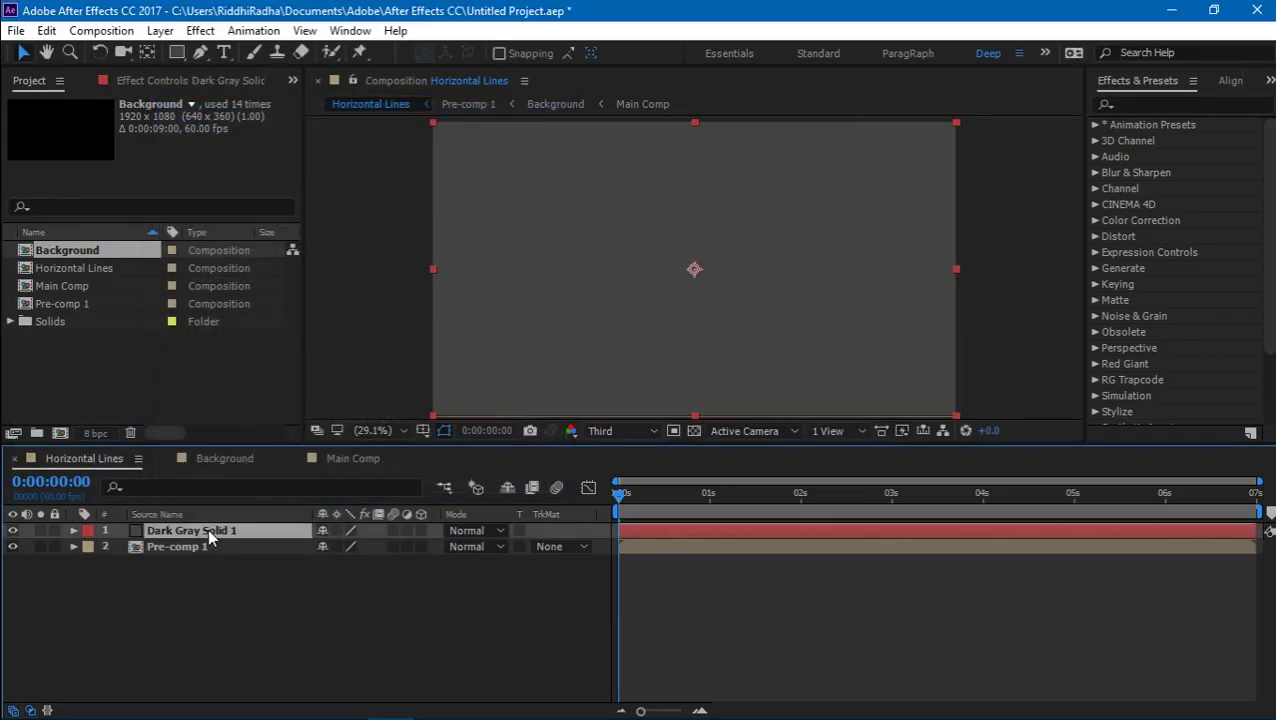
drag(207, 530, 211, 592)
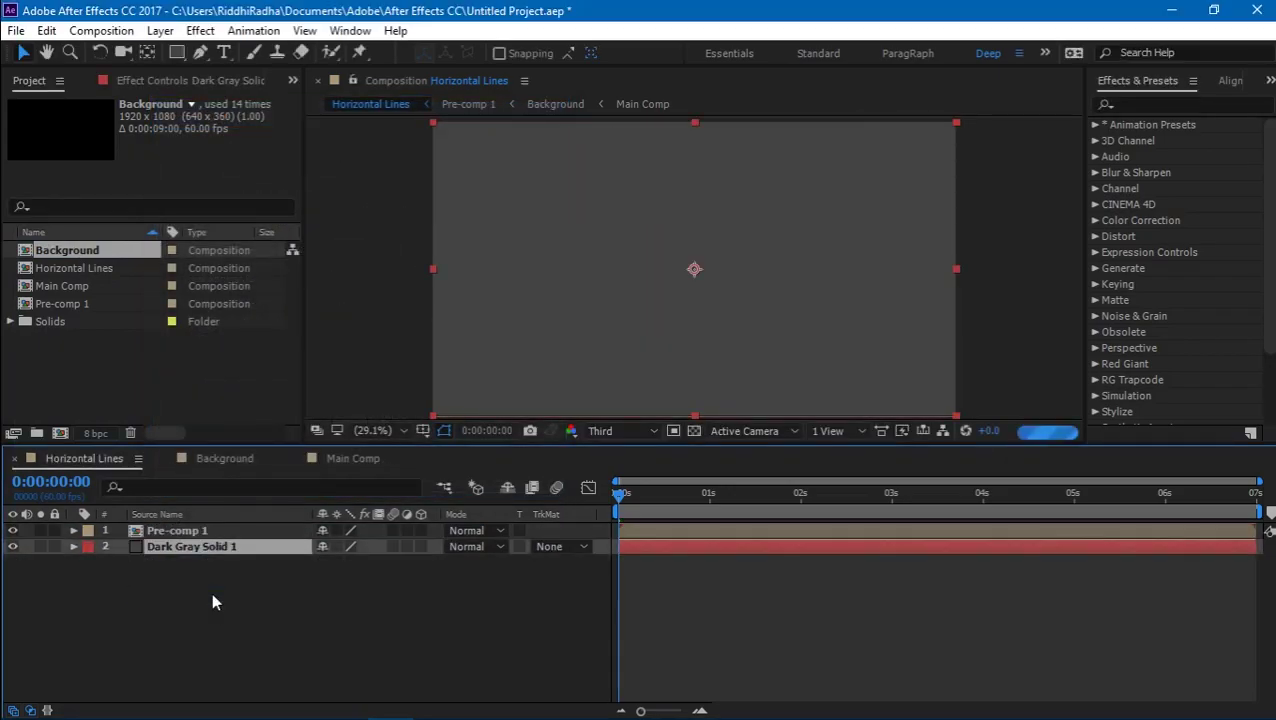
Preview the lines over the gray background from the start in an enlarged composition view.
drag(636, 517, 597, 505)
key(h)
key(space)
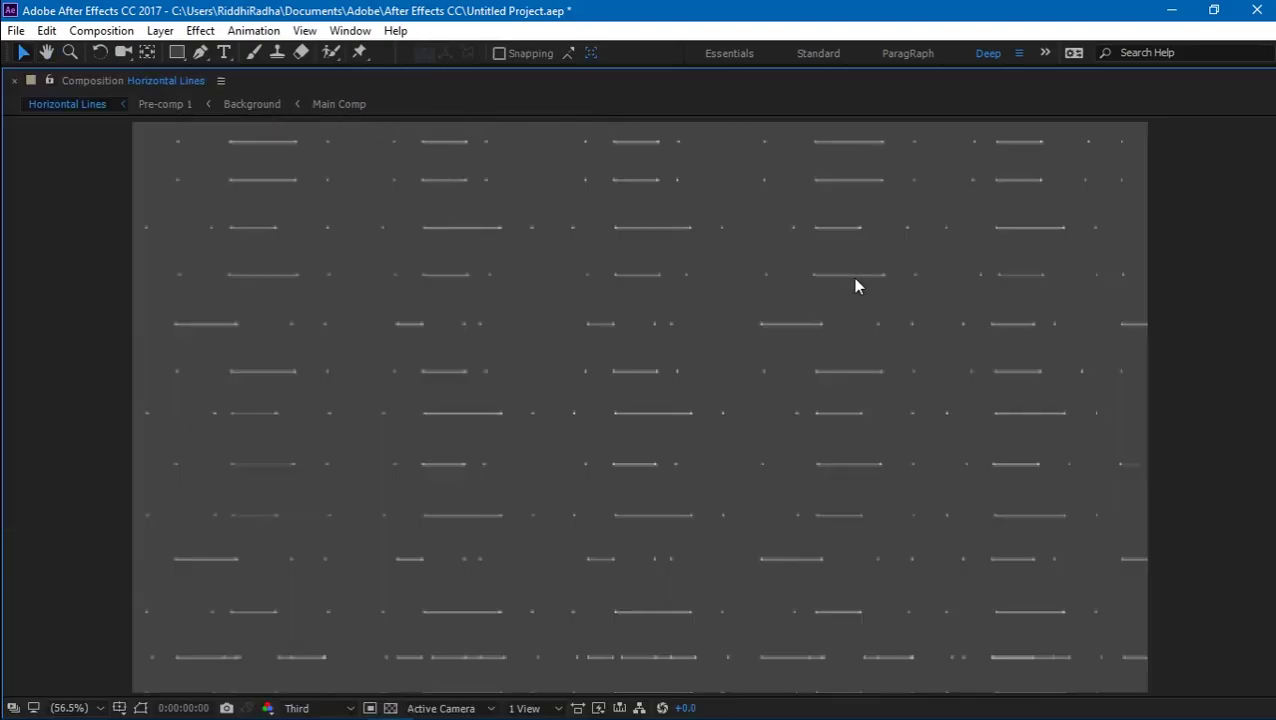
key(grave)
key(space)
key(grave)
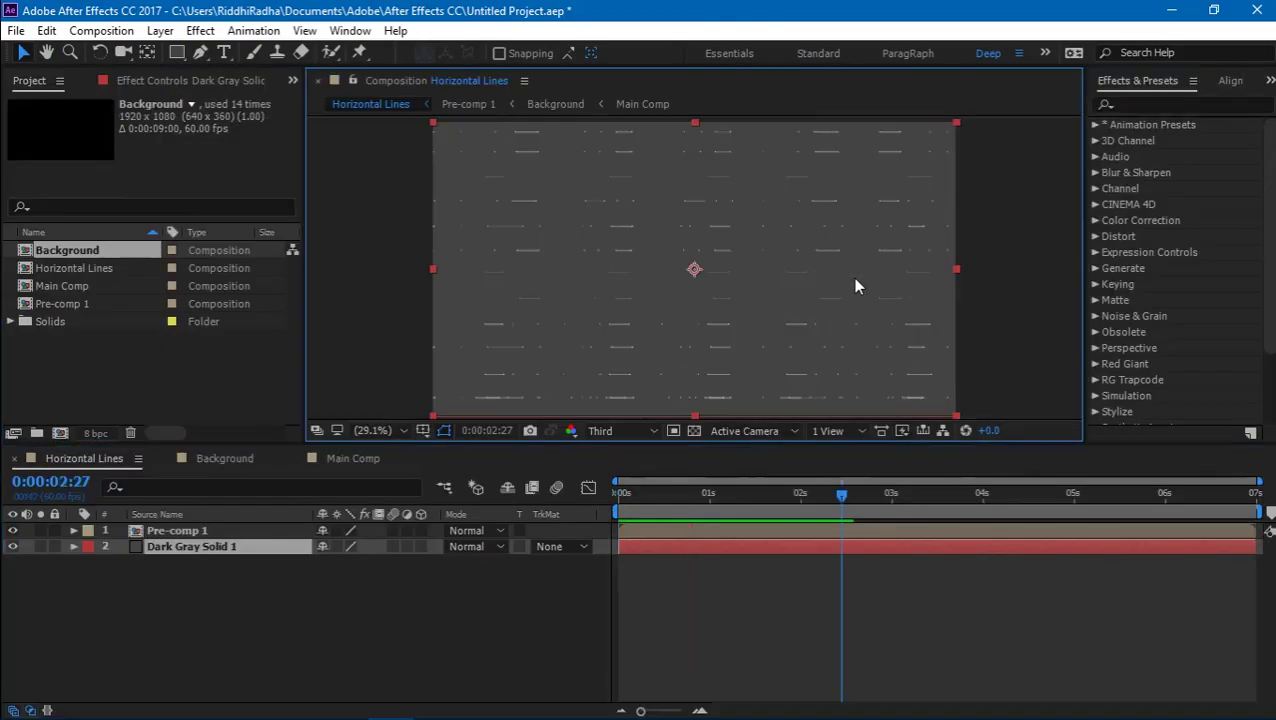
Rotate Pre-comp 1 to -3.1° and preview the tilted lines.
click(269, 531)
key(r)
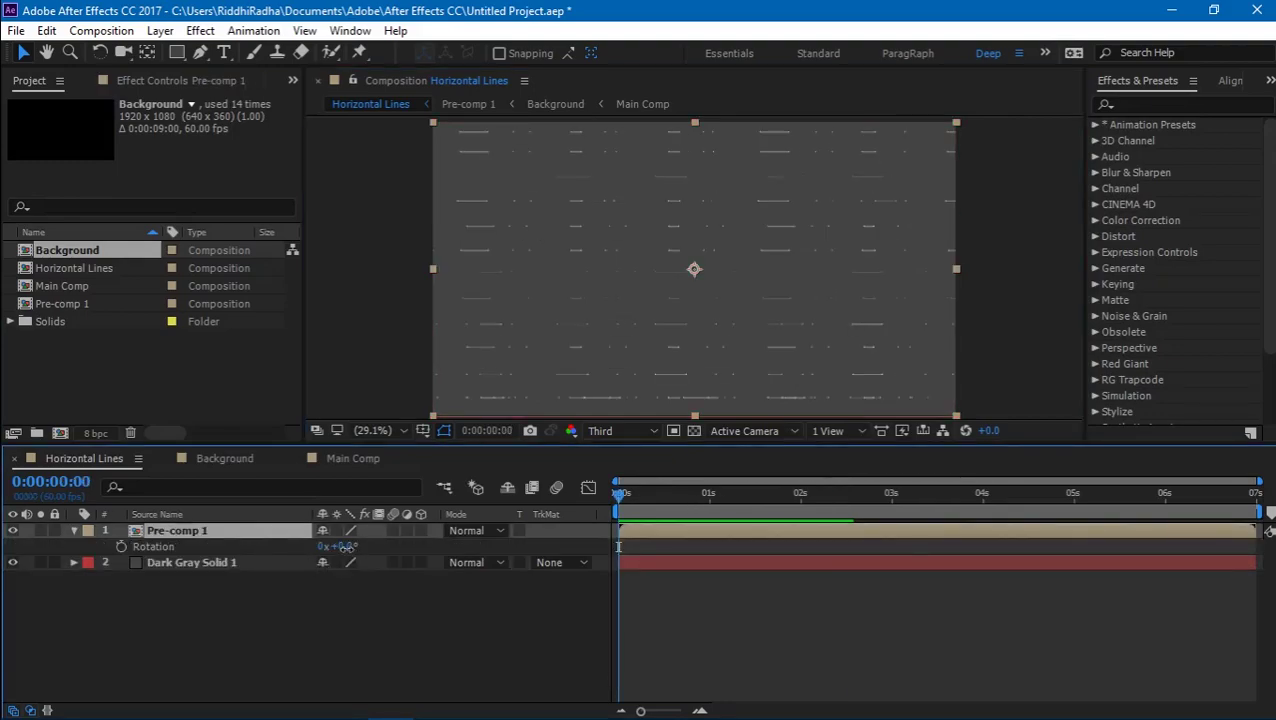
drag(345, 547, 314, 546)
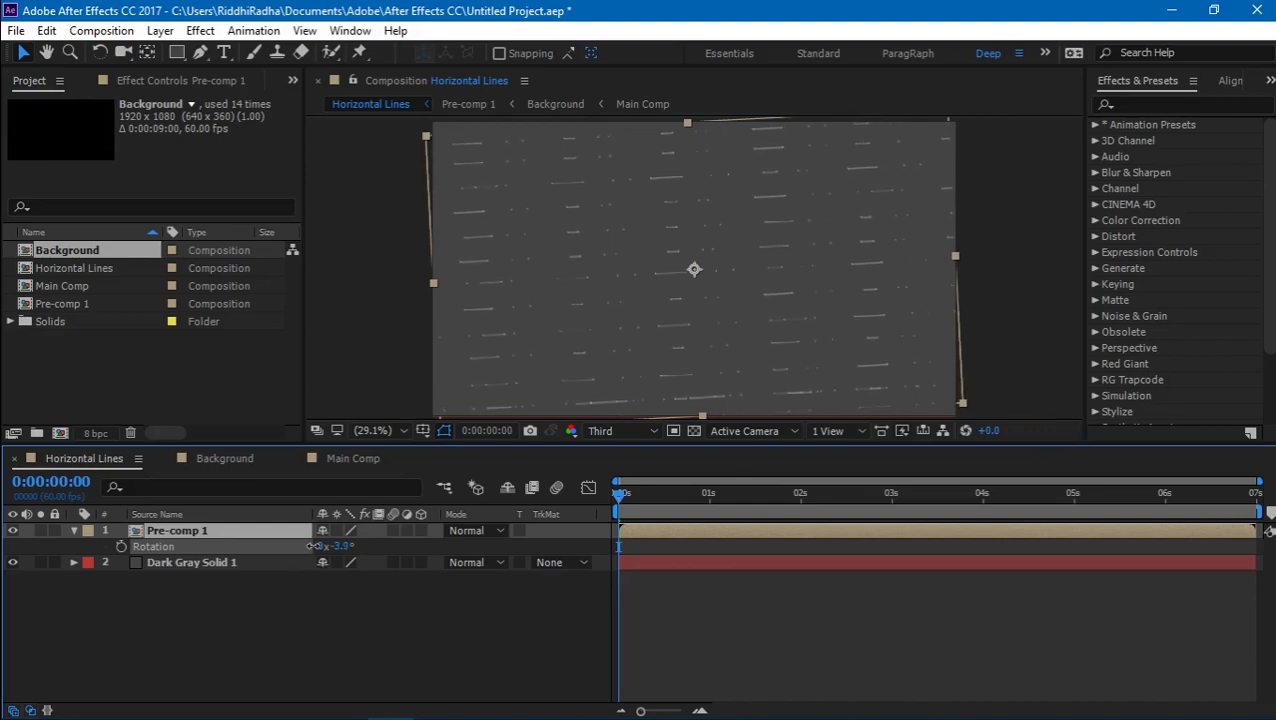
key(space)
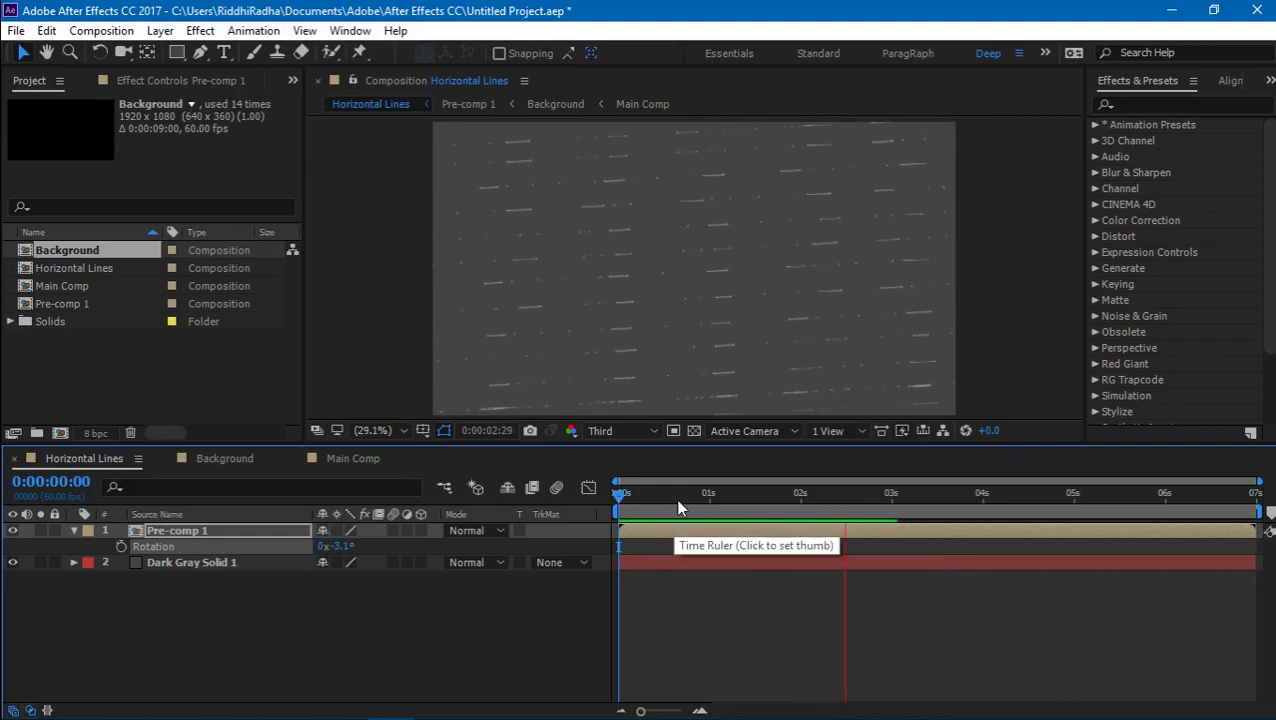
drag(647, 512, 646, 512)
Try shifting Pre-comp 1's position, undo the move, and enlarge its scale to 333%.
key(s)
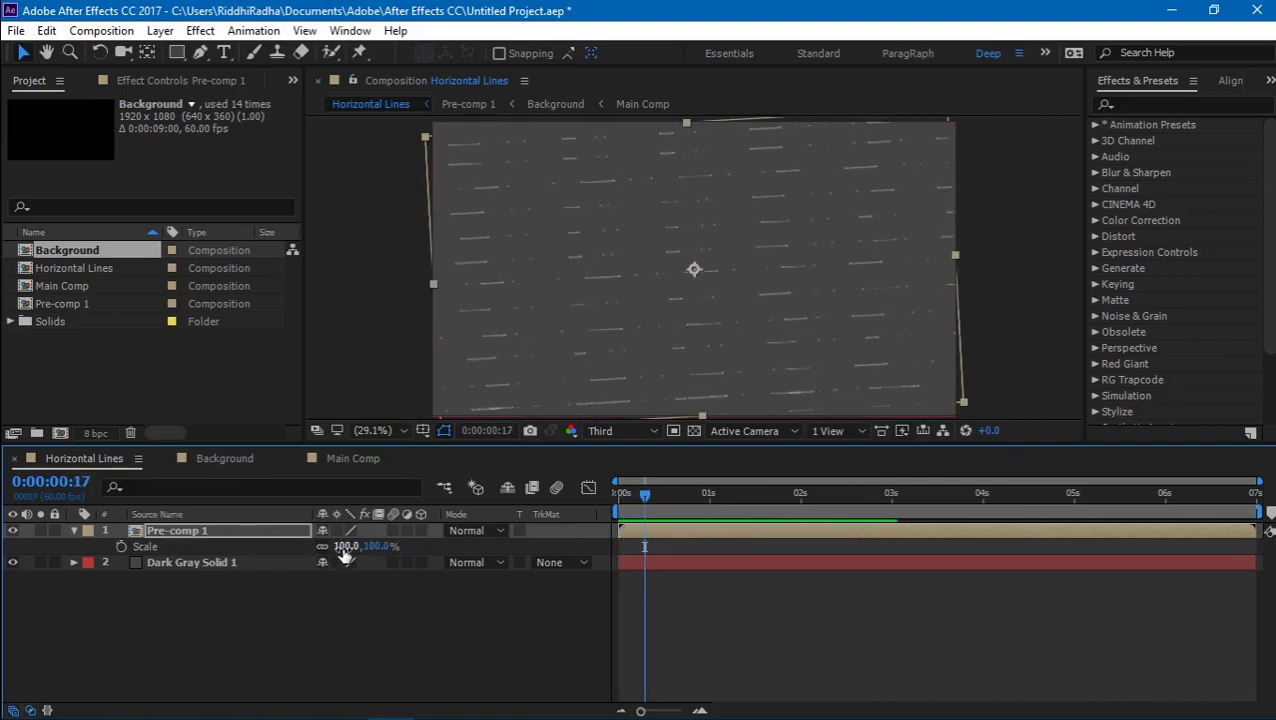
key(p)
drag(328, 548, 371, 548)
key(ctrl+z)
key(s)
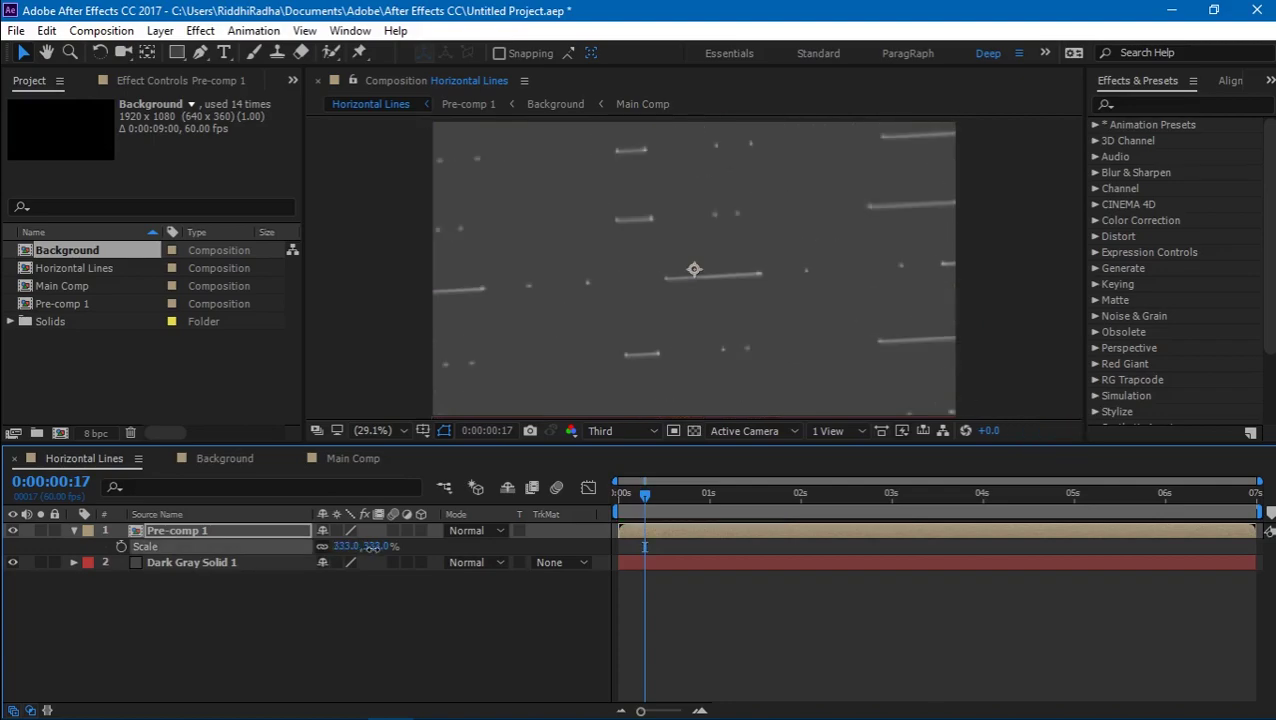